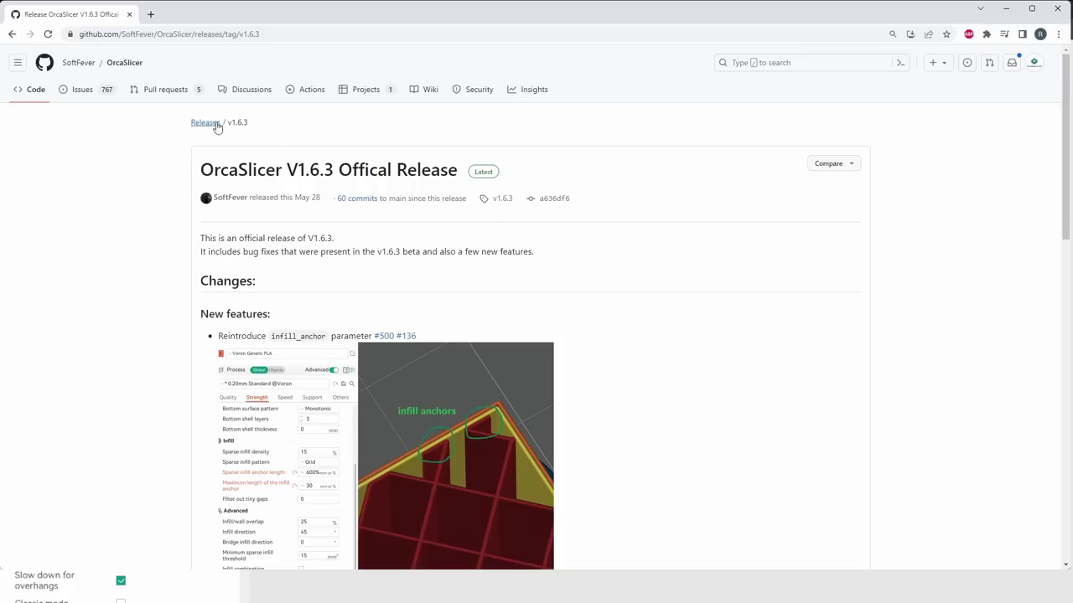
Scroll the V1.6.3 release notes down to the Assets section
scroll(276, 285, down, 11)
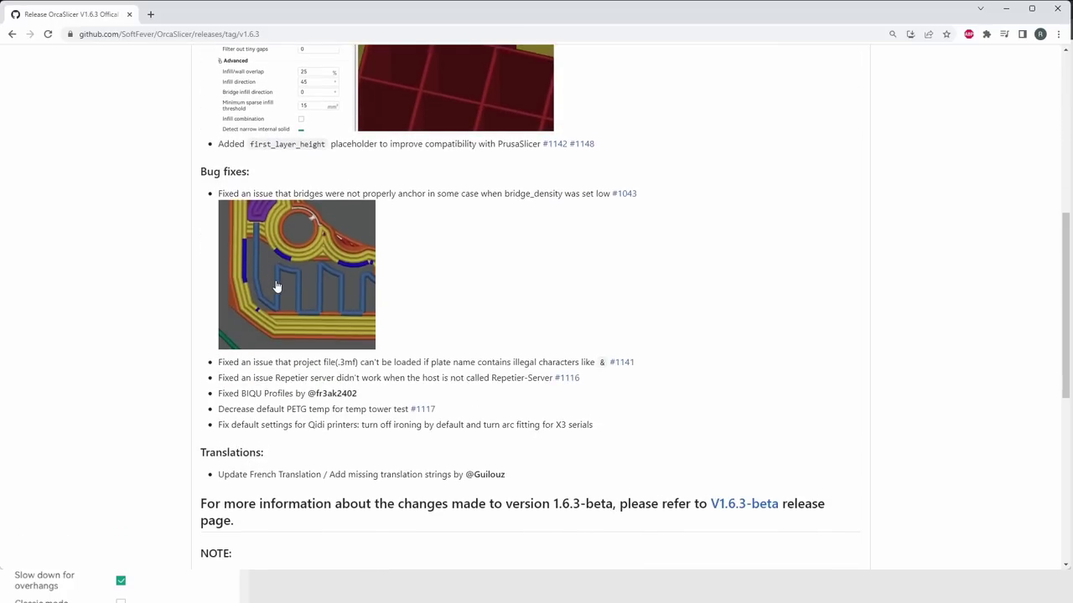
scroll(343, 279, down, 1)
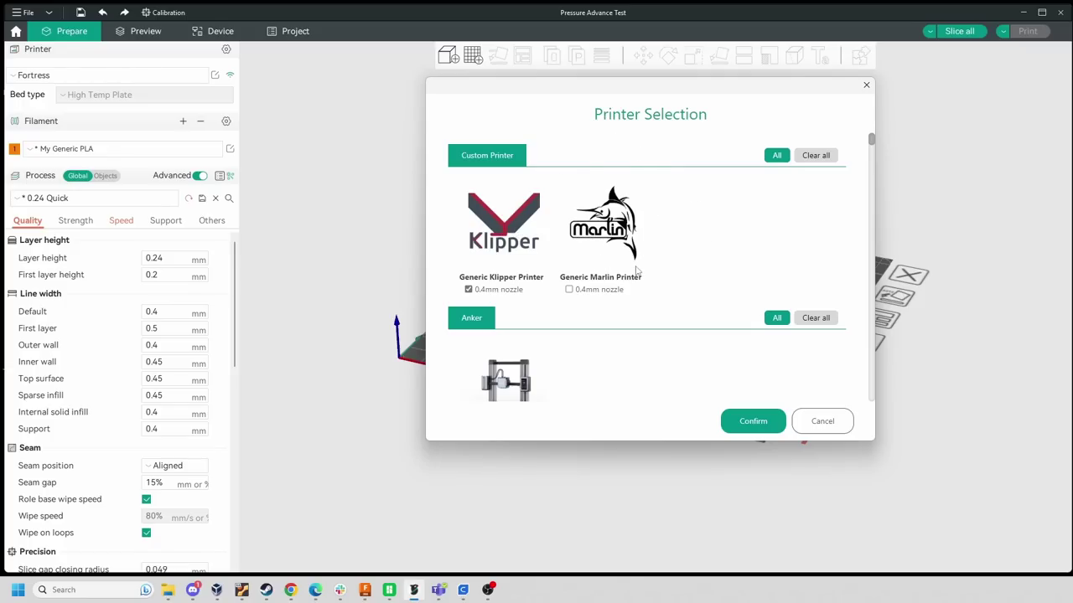
Scroll the supported printer models list down to the bottom
scroll(696, 213, down, 2)
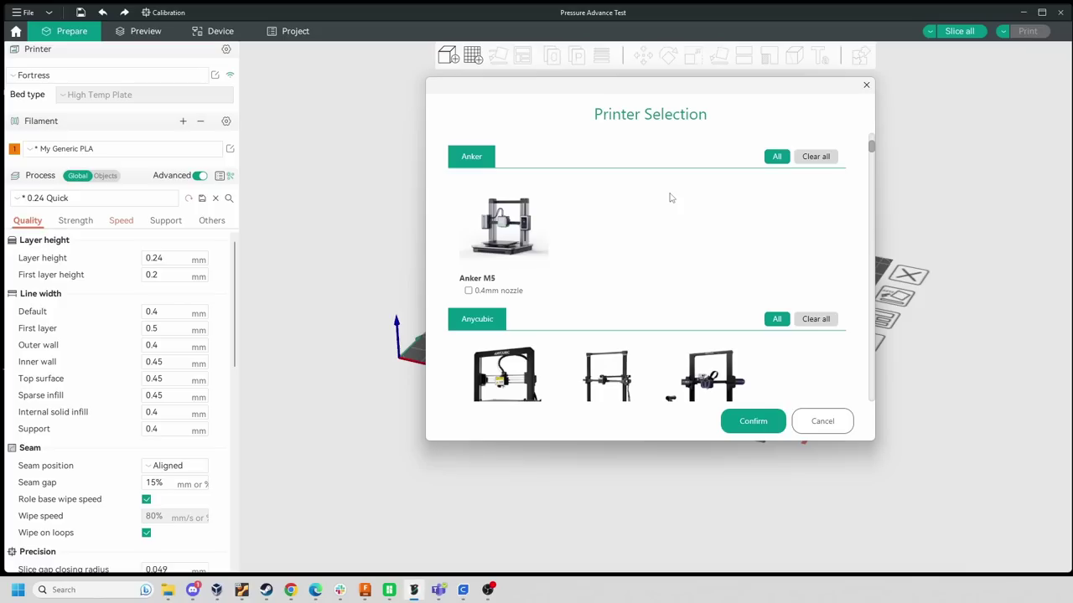
scroll(729, 201, down, 1)
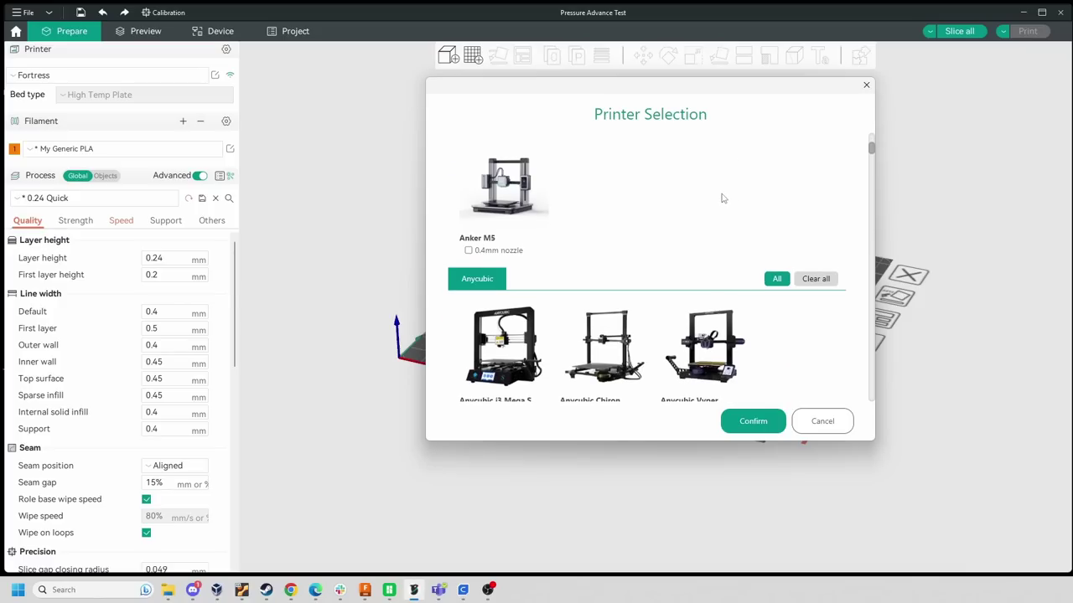
scroll(719, 193, down, 2)
scroll(717, 193, down, 8)
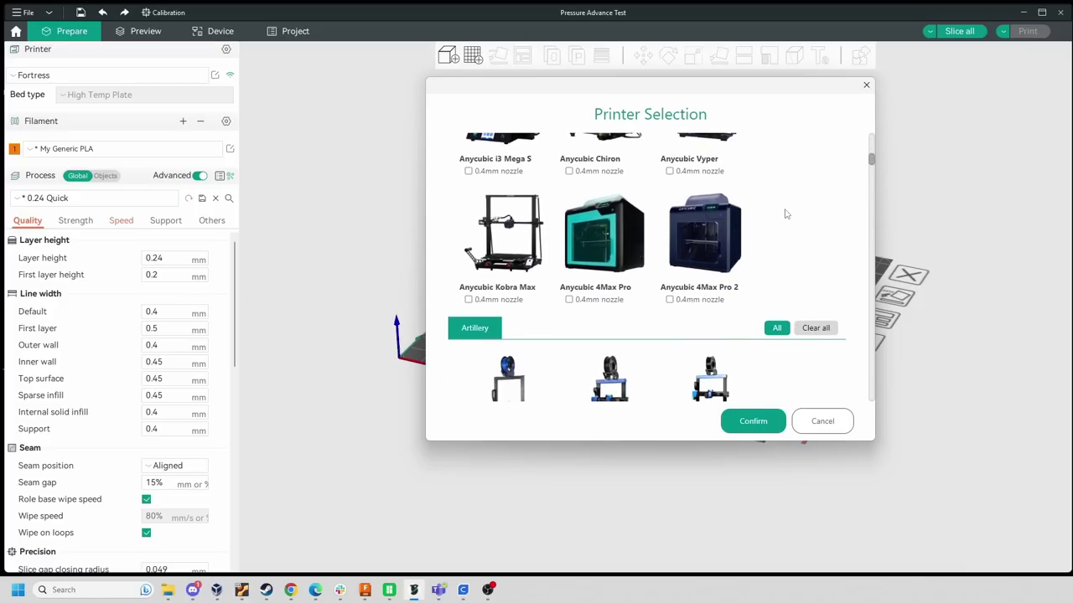
scroll(740, 226, up, 6)
scroll(555, 215, down, 12)
scroll(646, 194, down, 9)
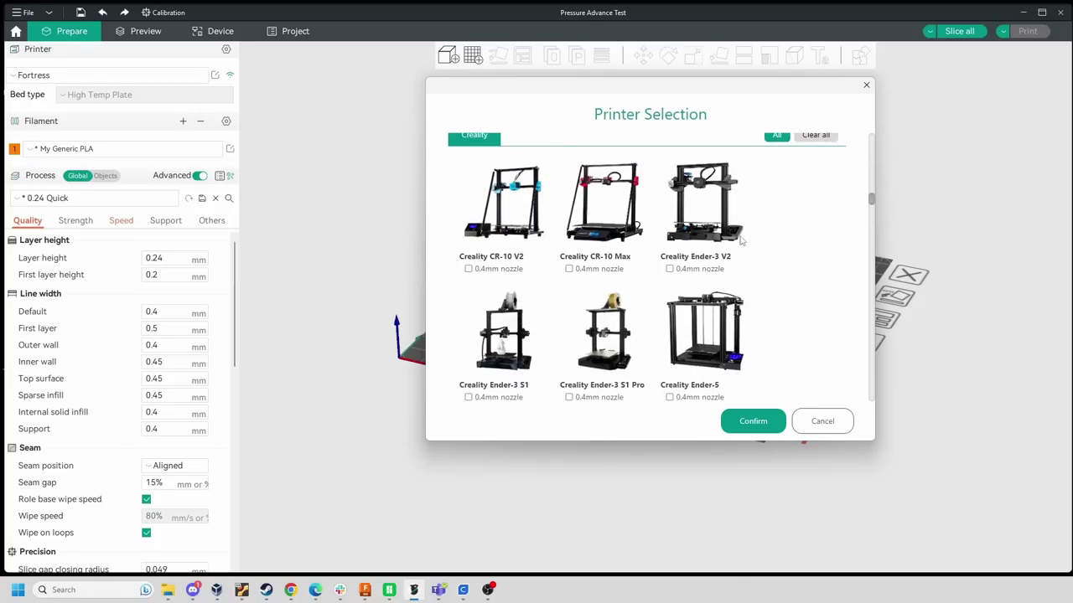
scroll(720, 250, down, 8)
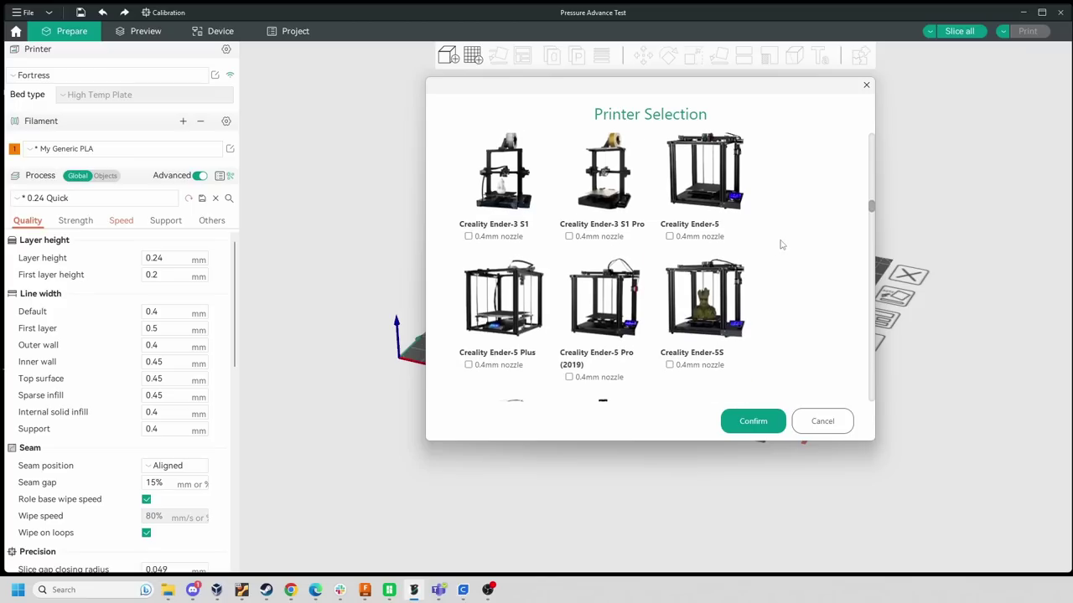
scroll(708, 252, down, 2)
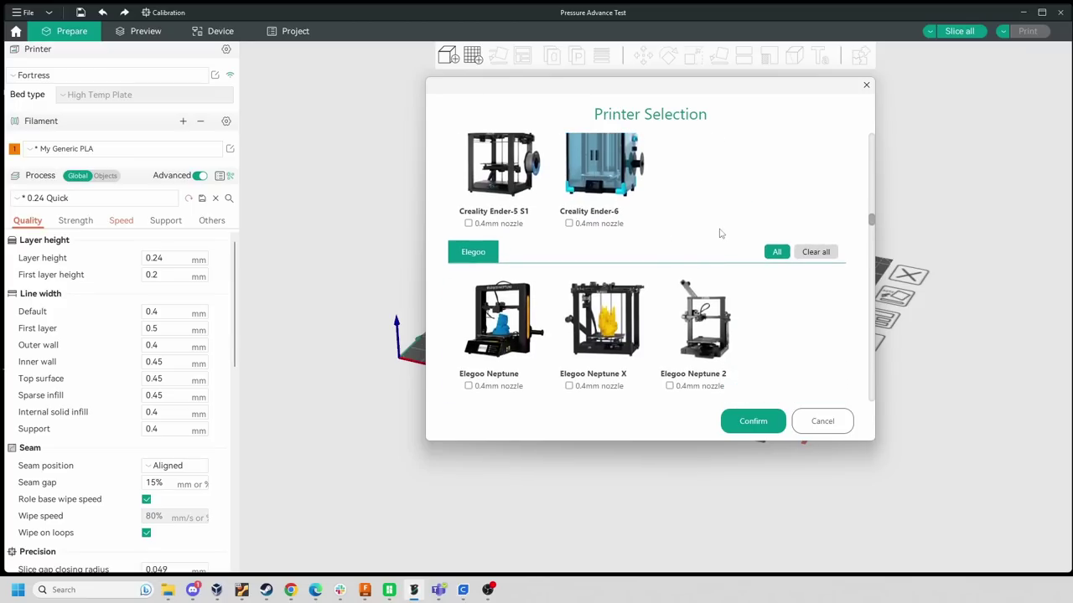
scroll(724, 205, down, 2)
scroll(662, 243, down, 6)
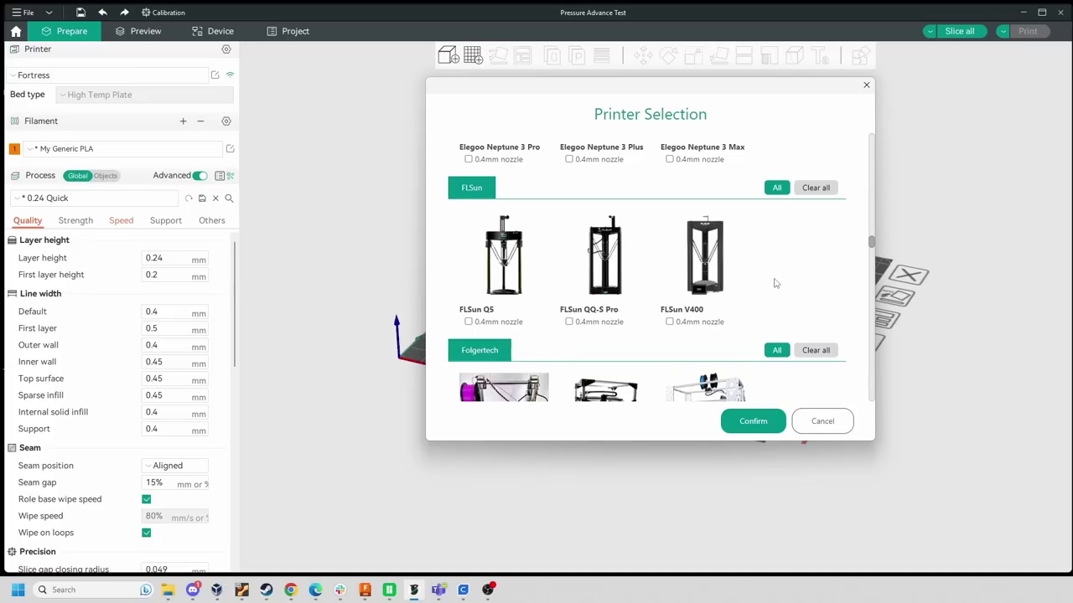
scroll(757, 267, down, 4)
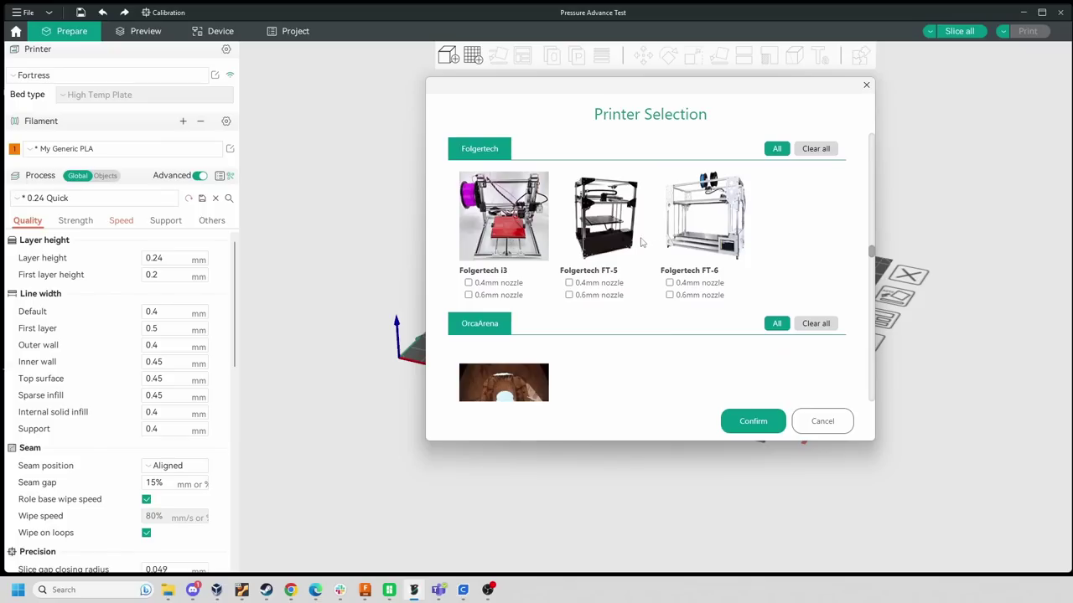
scroll(801, 252, down, 10)
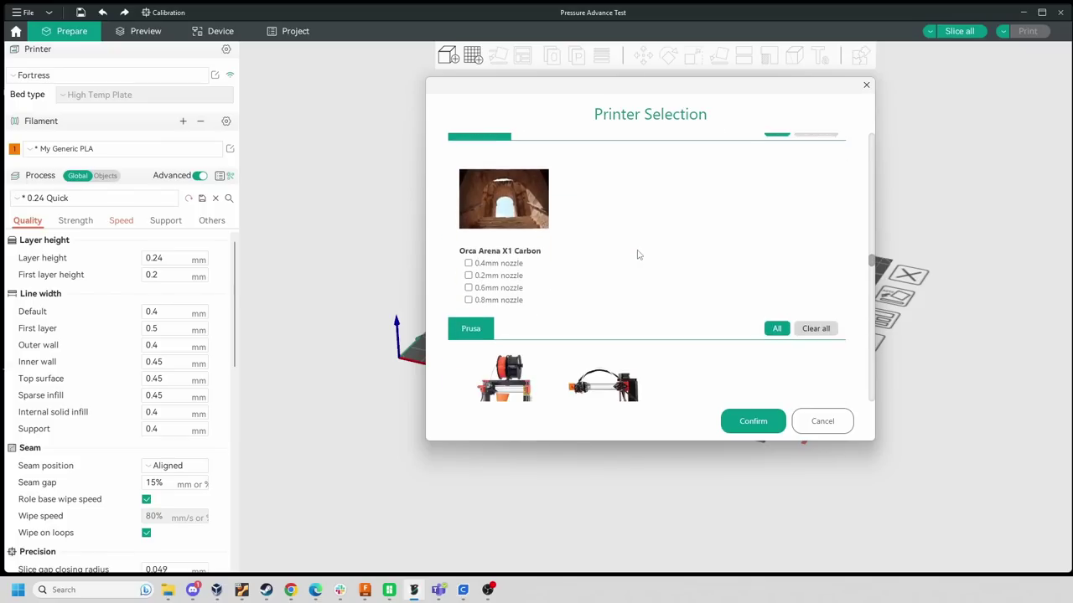
scroll(781, 235, down, 5)
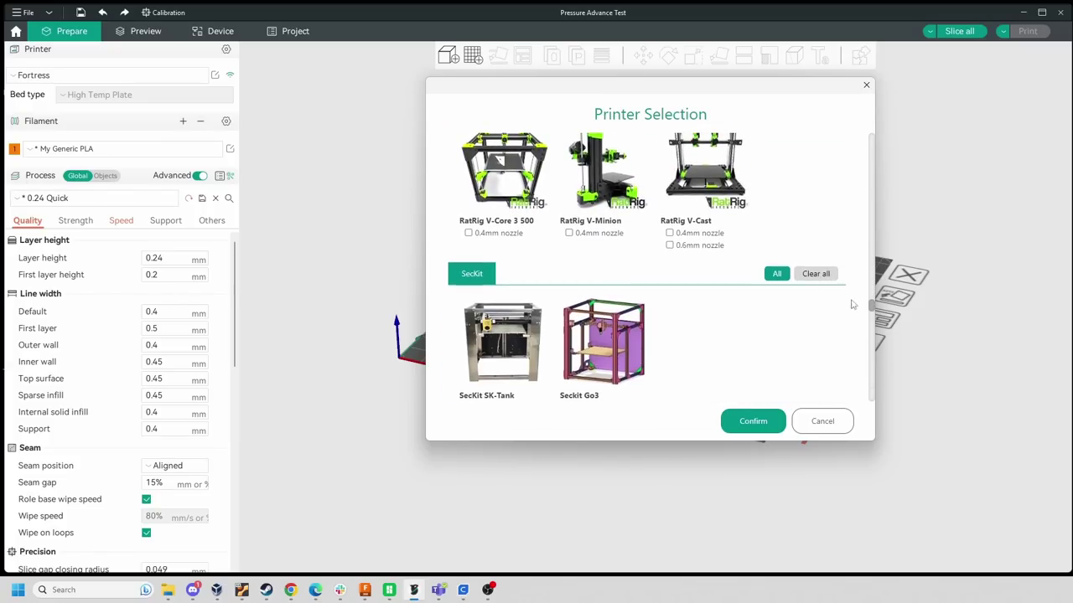
scroll(863, 327, down, 10)
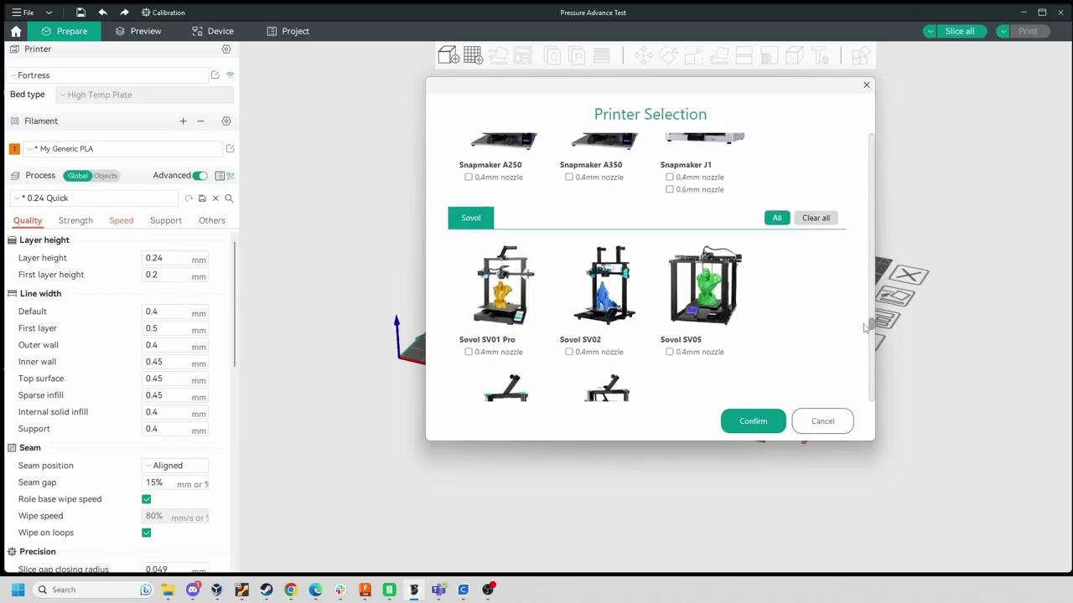
scroll(855, 353, down, 5)
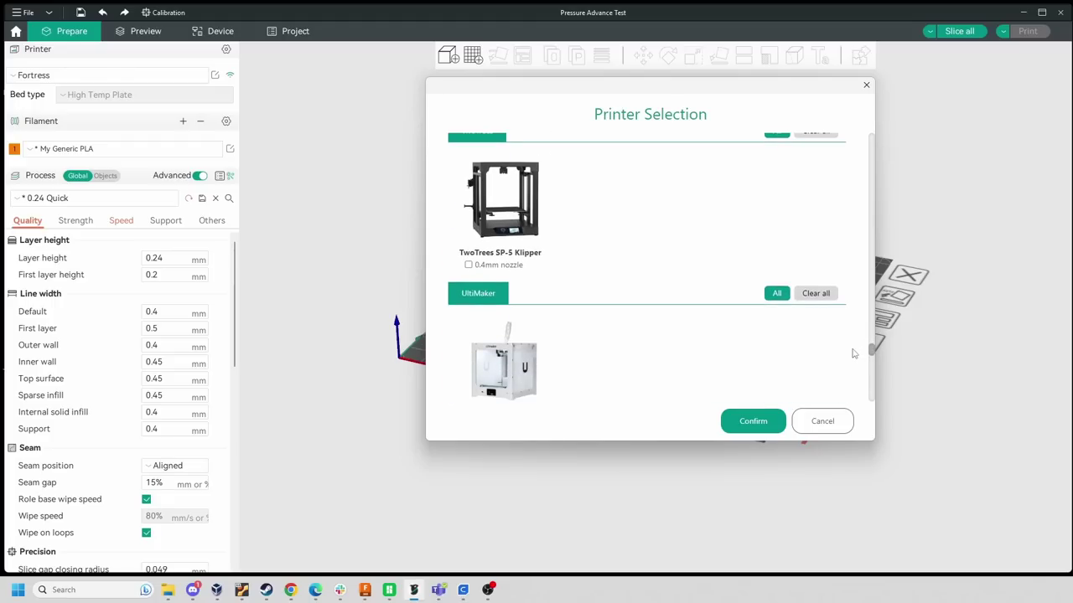
scroll(750, 265, down, 8)
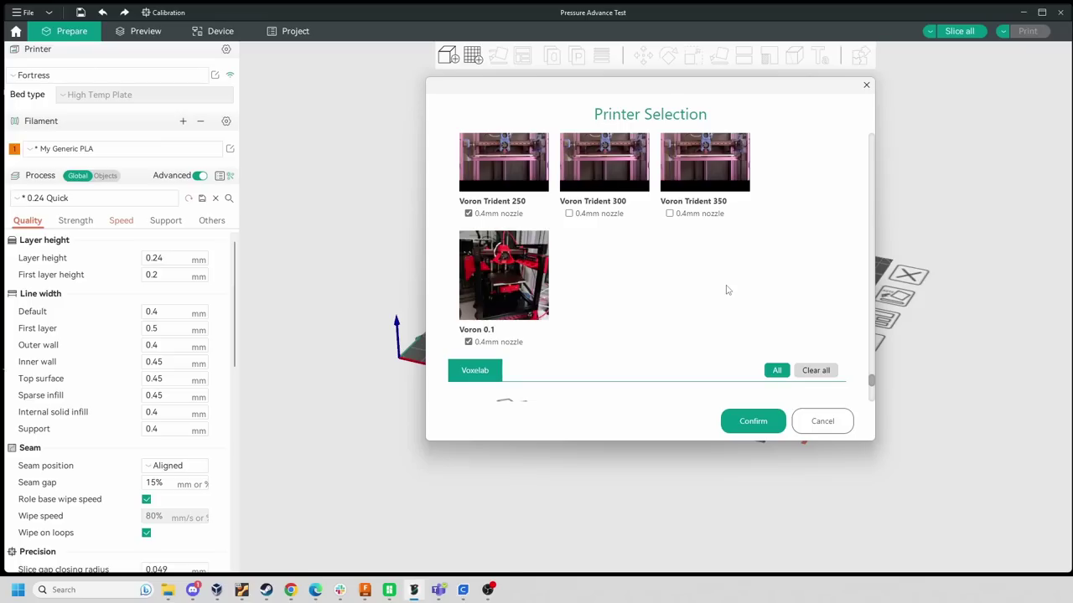
scroll(716, 264, down, 6)
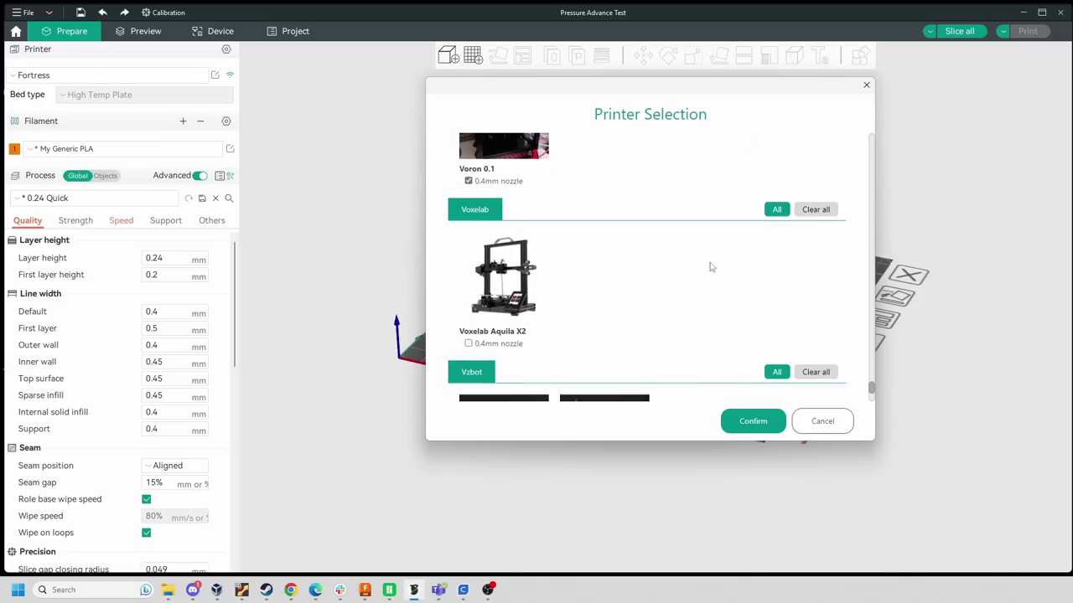
Scroll back to the top and close the printer list without changing selections
scroll(724, 259, up, 3)
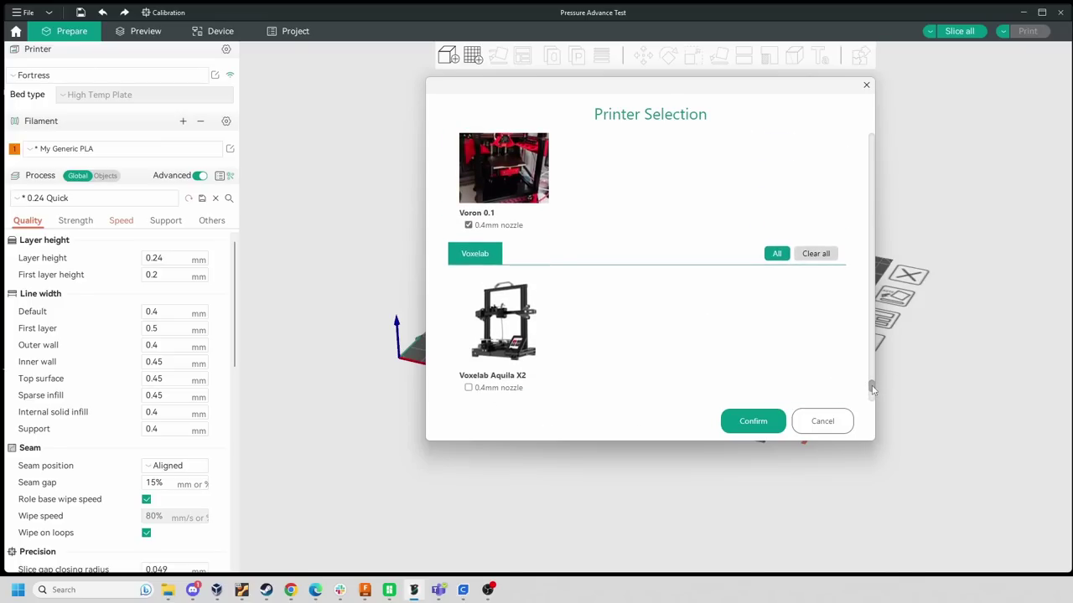
drag(877, 387, 878, 147)
scroll(590, 351, up, 1)
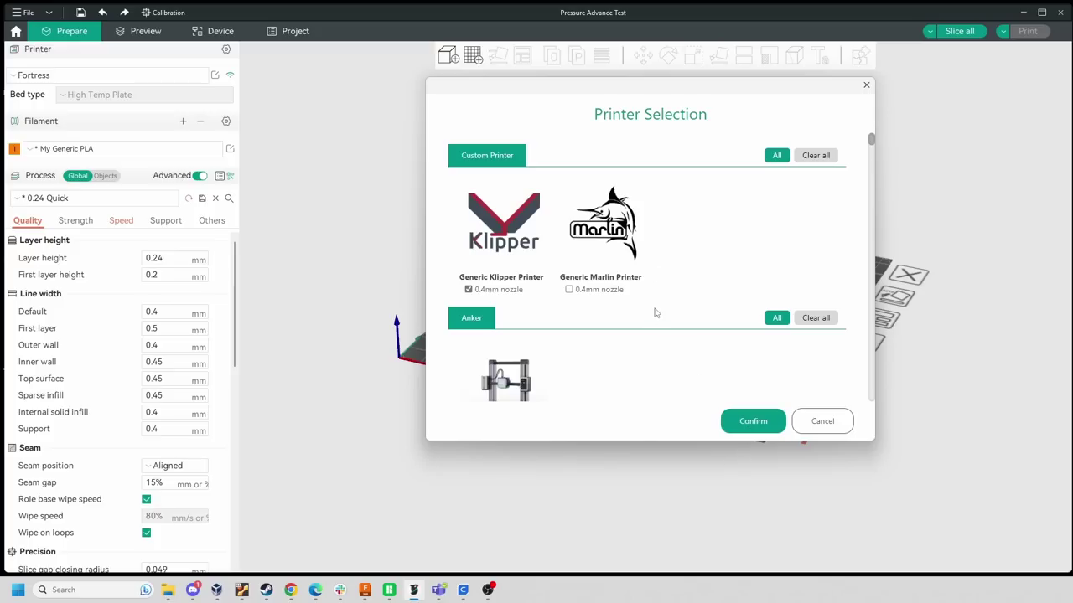
click(866, 85)
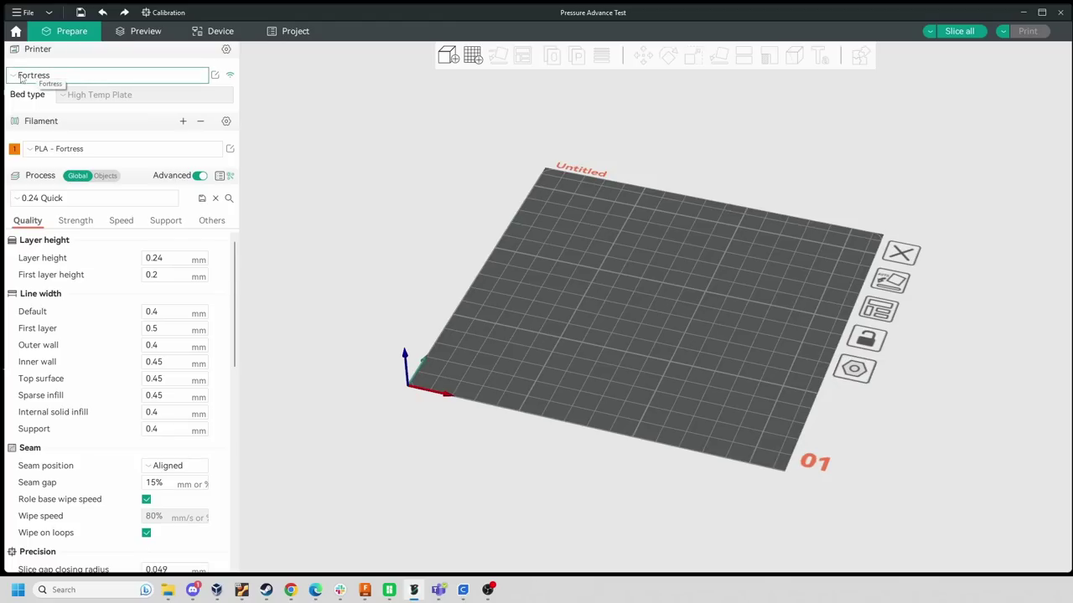
Open the Fortress printer's settings on the Basic information page
click(215, 78)
drag(537, 95, 562, 111)
click(411, 149)
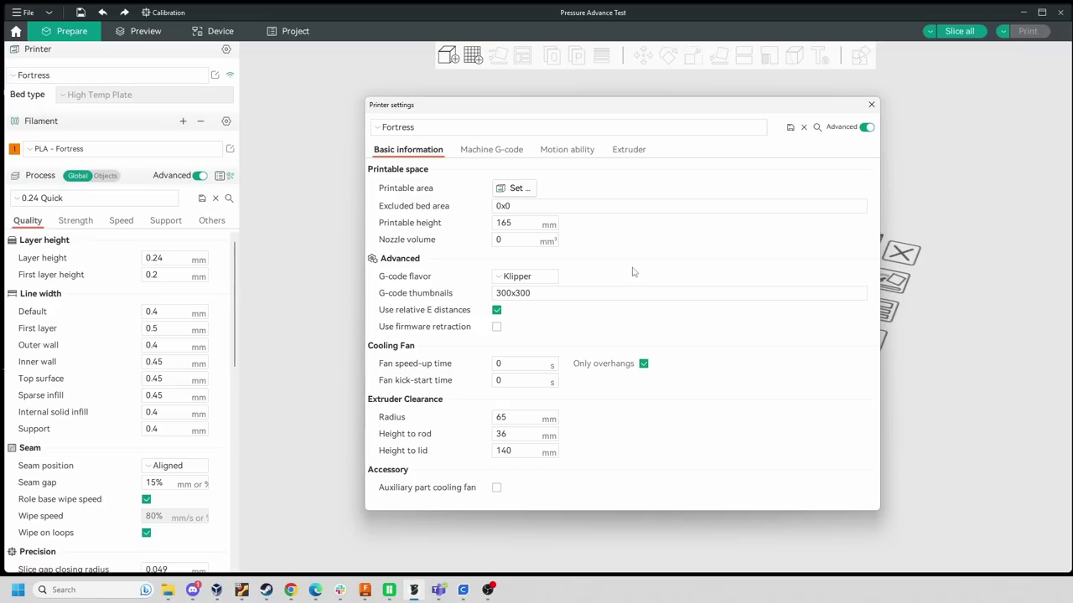
drag(567, 109, 576, 87)
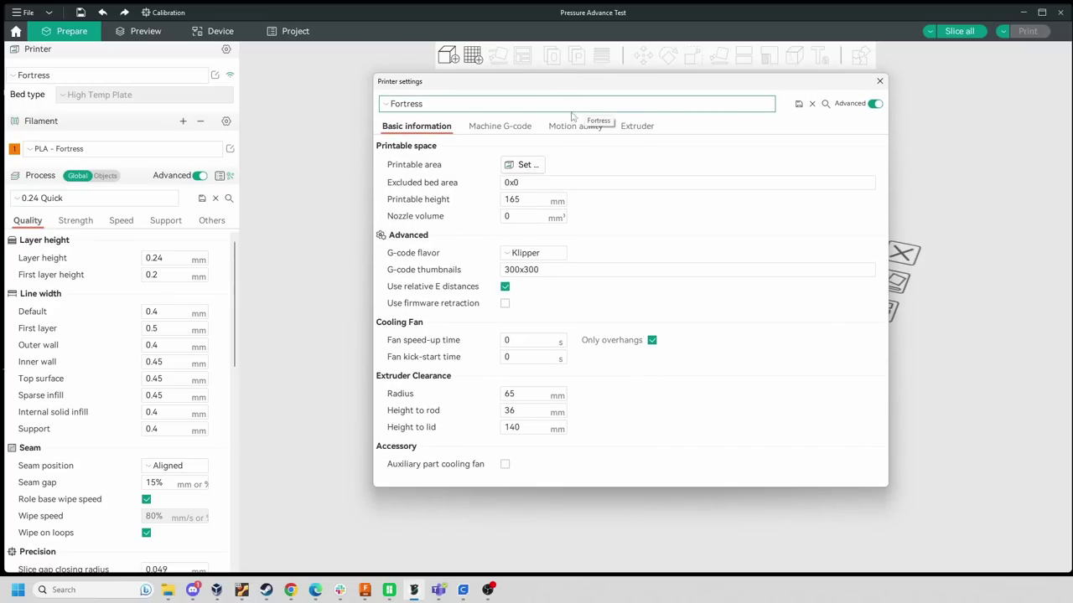
Check the 165 × 165 mm printable area and 165 mm printable height
click(525, 165)
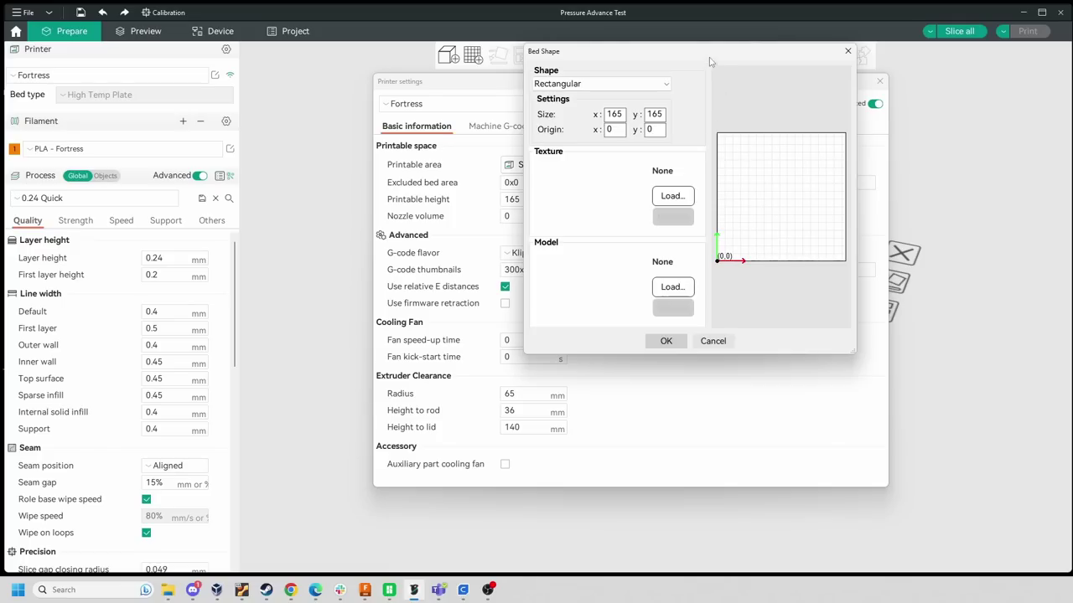
double_click(624, 117)
double_click(660, 117)
click(847, 51)
click(517, 198)
double_click(513, 199)
click(683, 216)
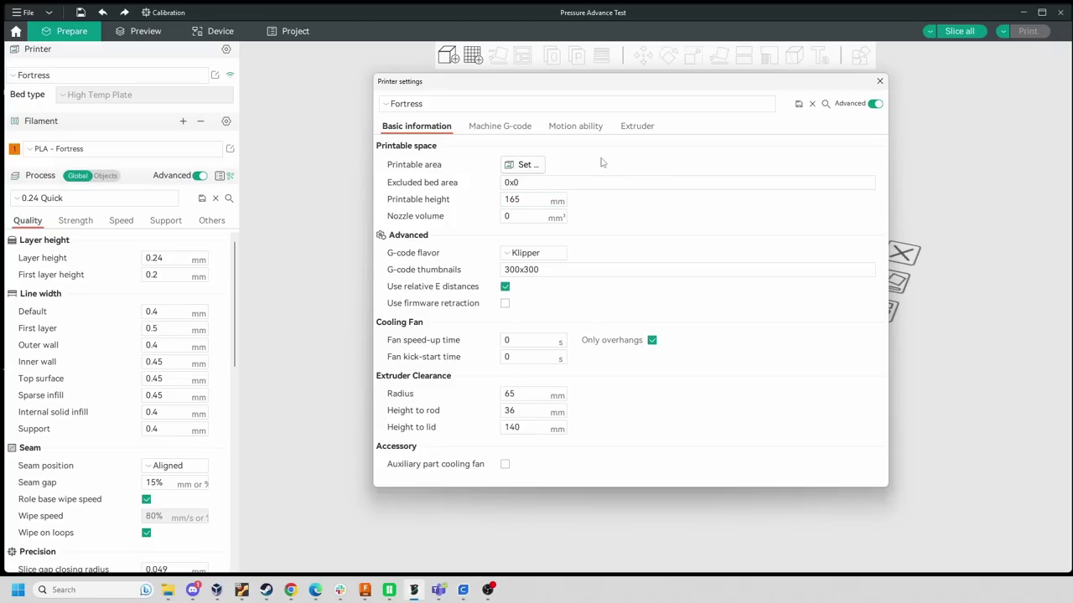
On Machine G-code, highlight PRINT_START in the start code and PRINT_END in the end code
click(501, 130)
drag(575, 210, 347, 178)
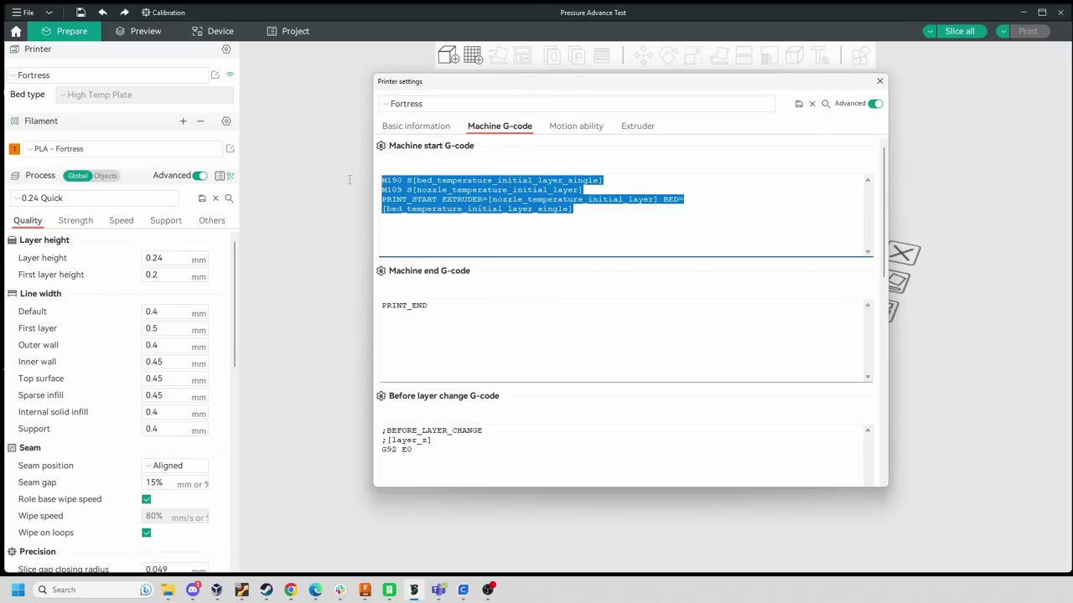
drag(429, 305, 374, 307)
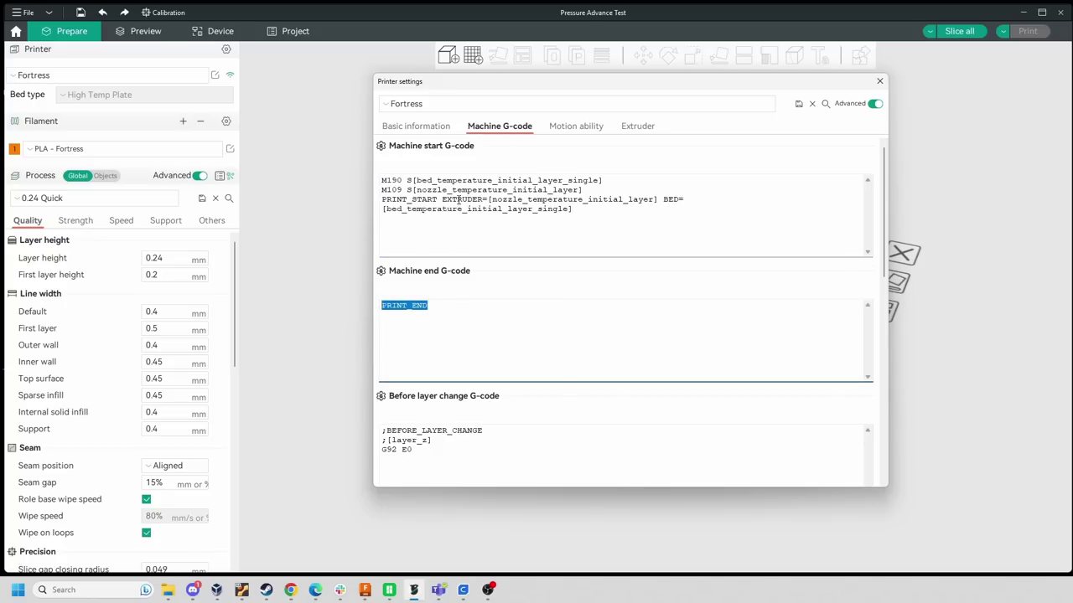
click(431, 305)
double_click(437, 310)
click(439, 202)
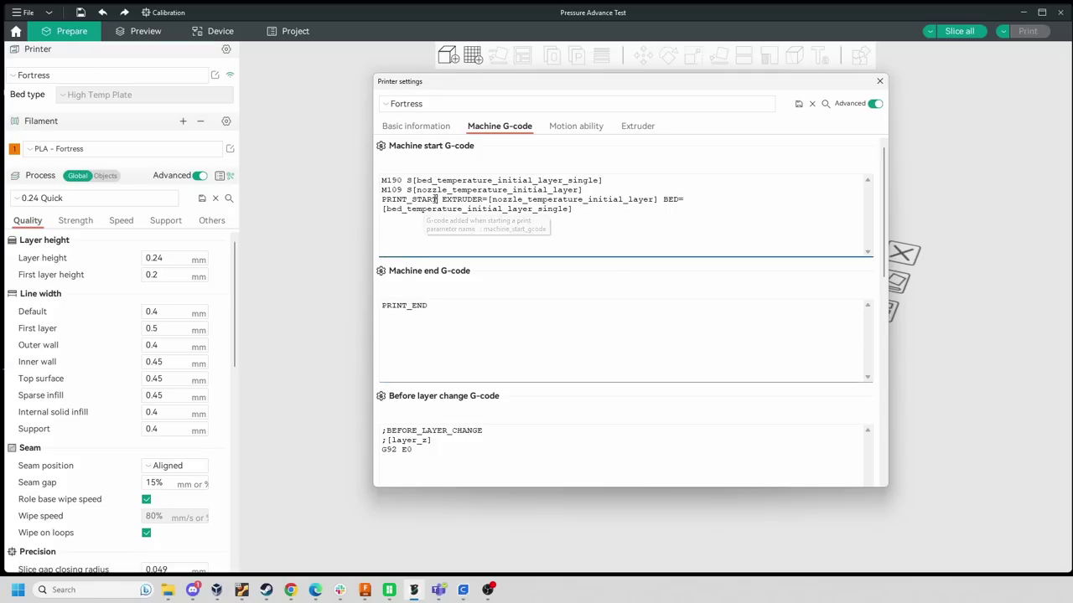
drag(438, 199, 379, 199)
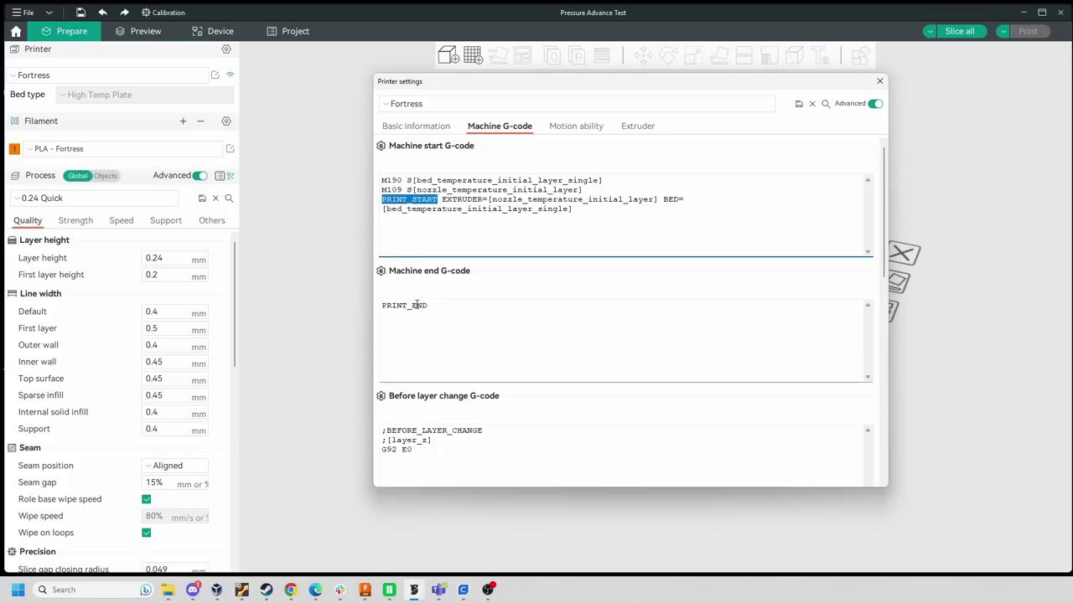
drag(427, 306, 379, 305)
click(578, 210)
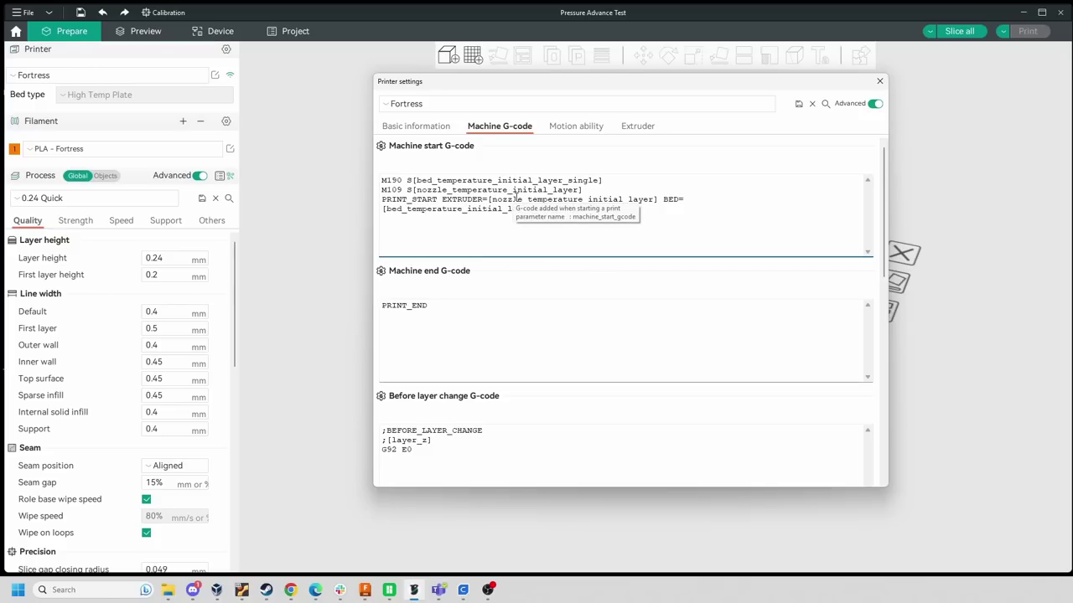
click(578, 127)
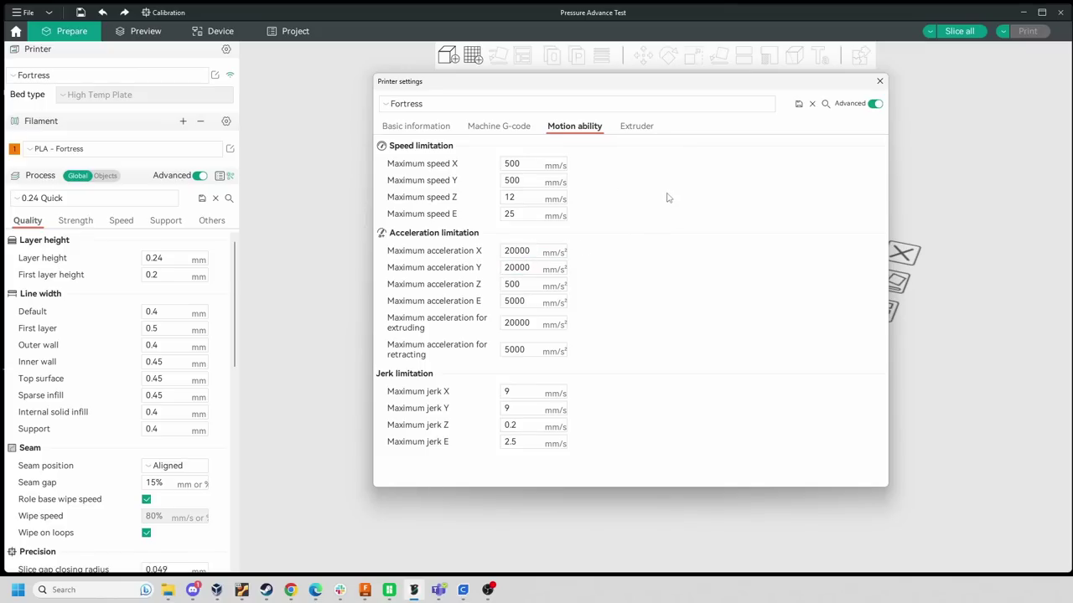
click(645, 127)
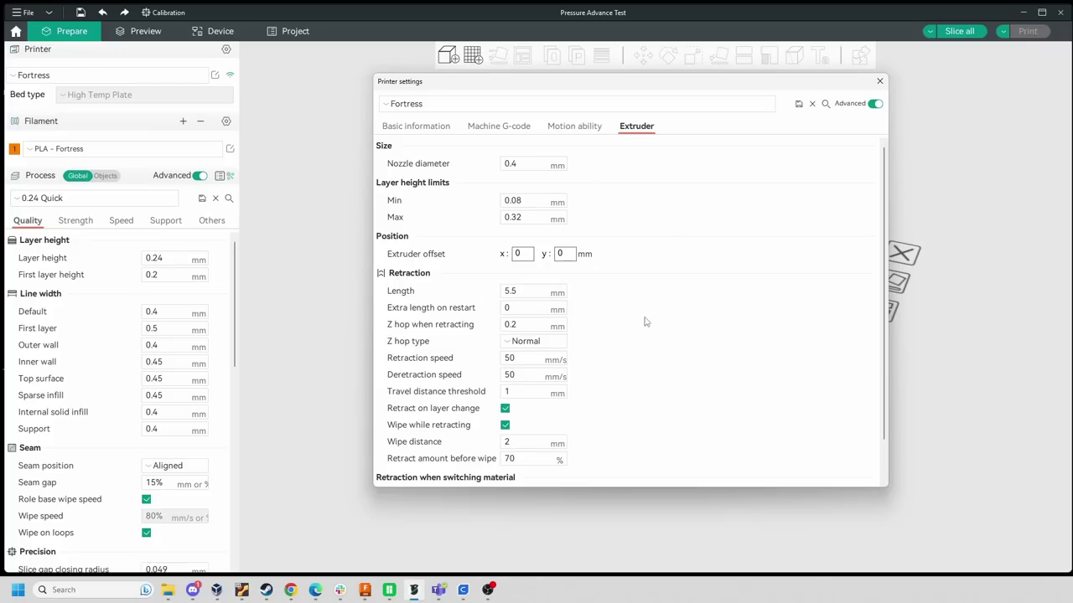
drag(525, 360, 471, 362)
click(716, 319)
scroll(704, 285, down, 2)
scroll(704, 285, up, 2)
drag(523, 291, 478, 294)
click(509, 358)
double_click(512, 358)
click(622, 333)
click(553, 343)
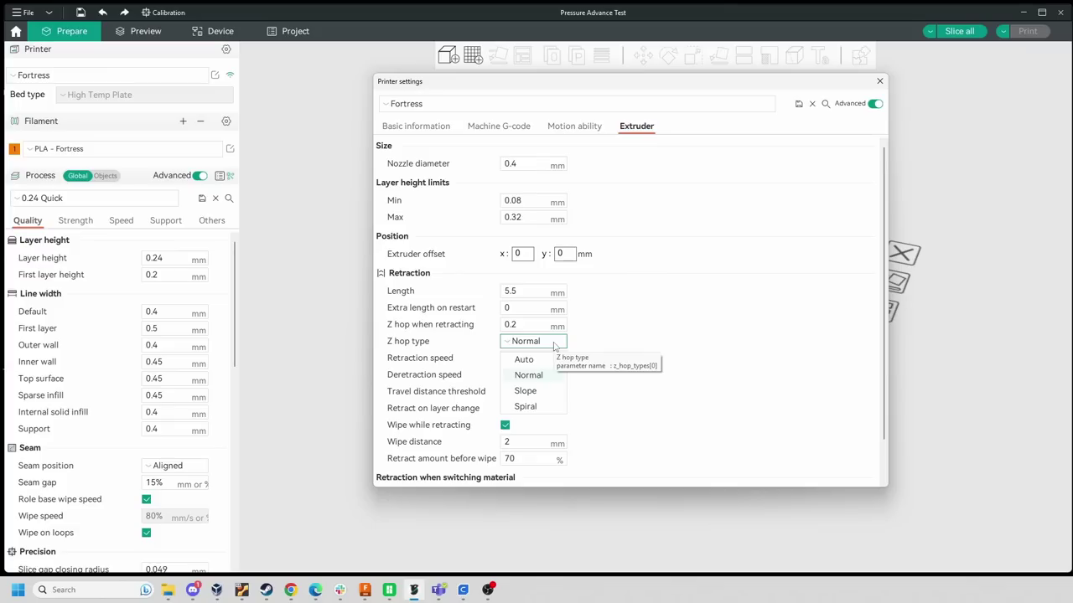
click(528, 375)
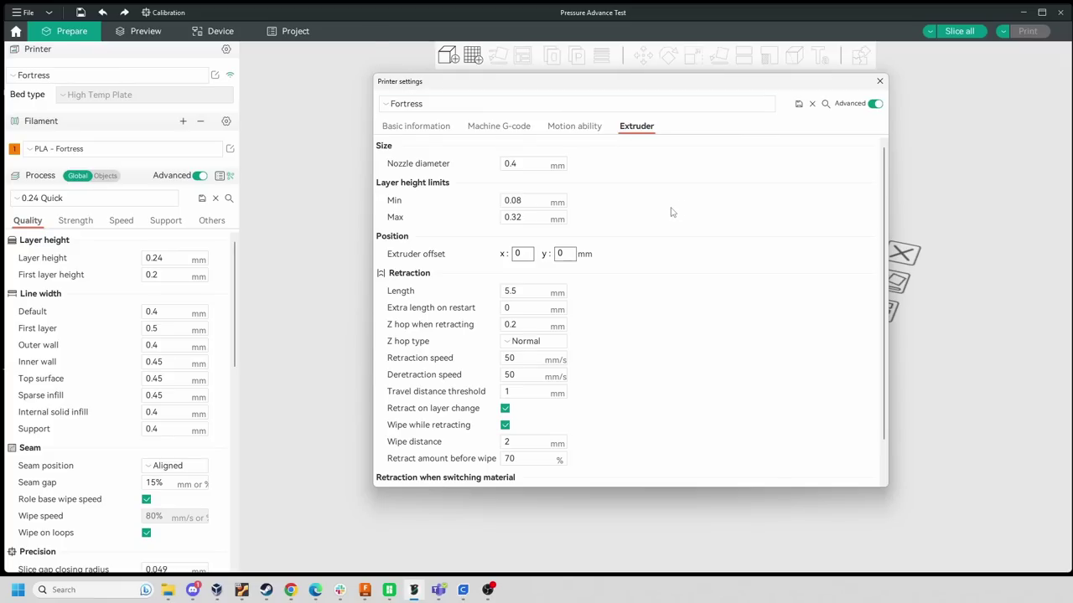
Close printer settings and confirm the physical printer's Octo/Klipper host 192.168.1.79
click(440, 127)
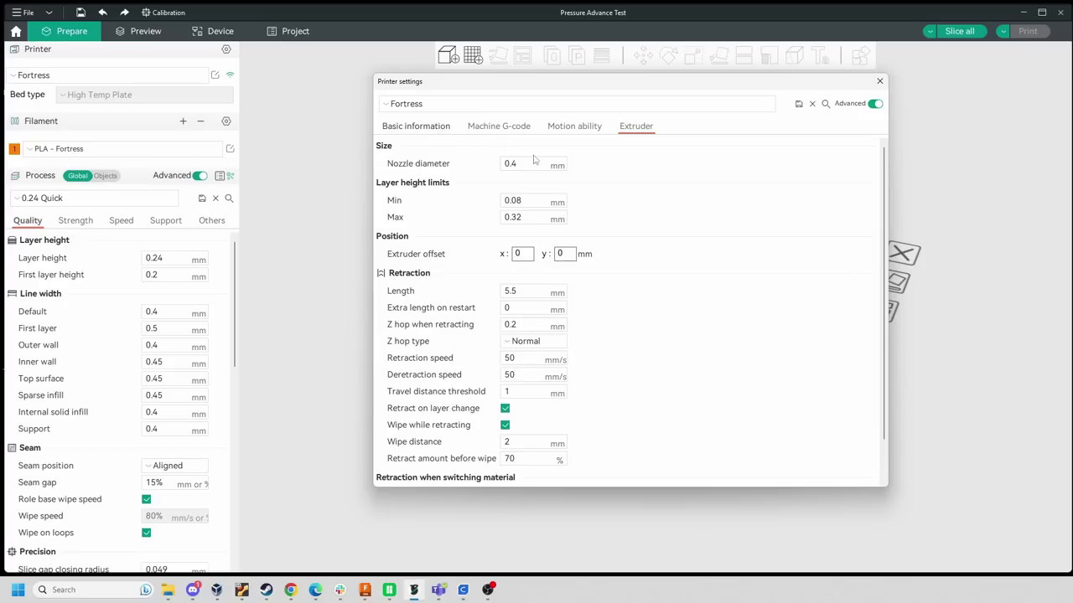
click(879, 80)
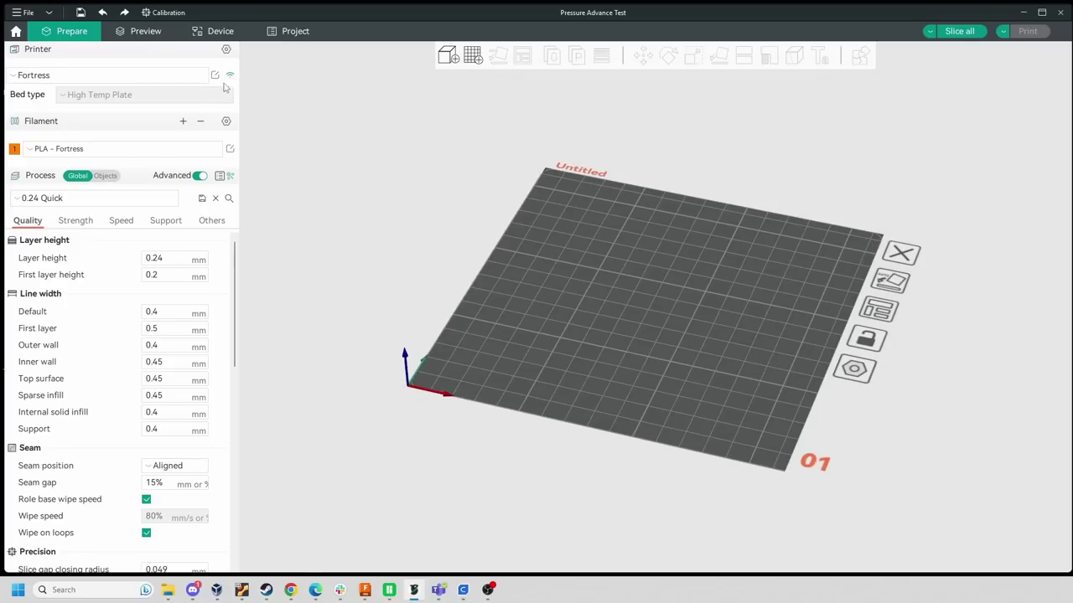
click(230, 76)
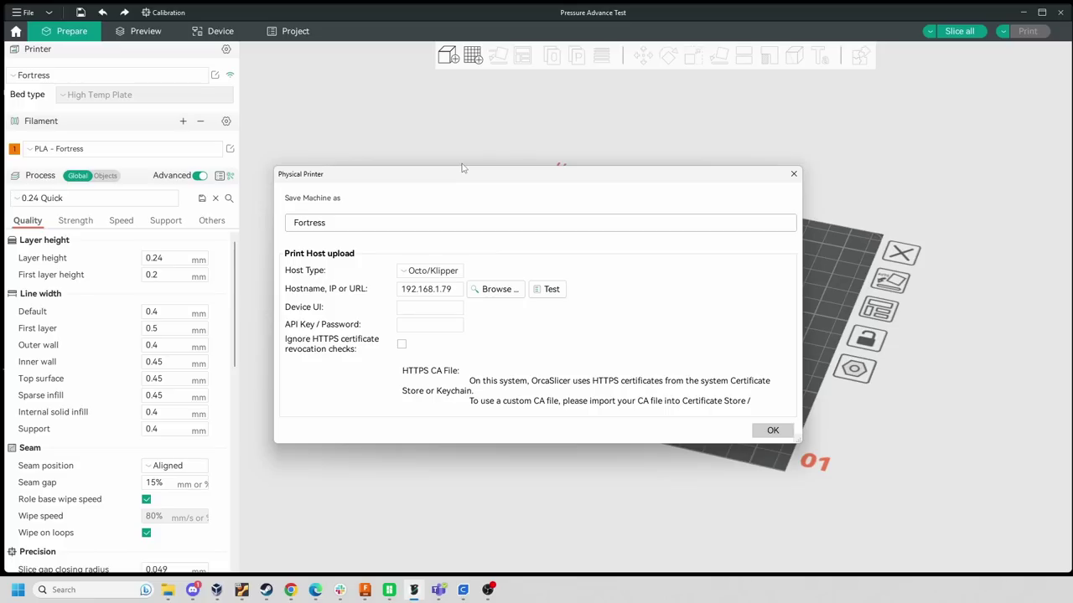
double_click(445, 288)
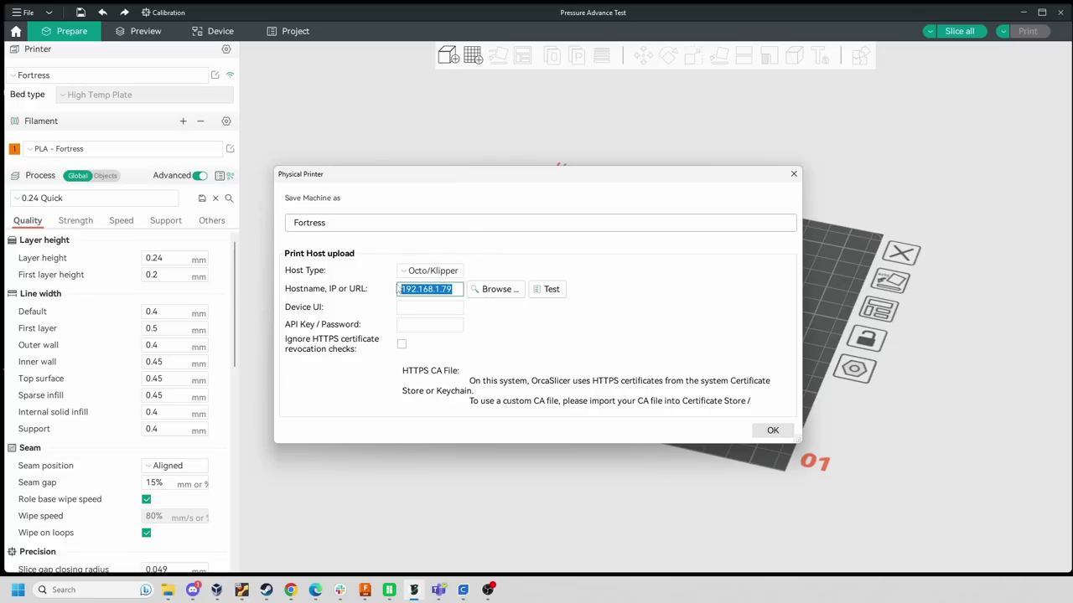
click(611, 229)
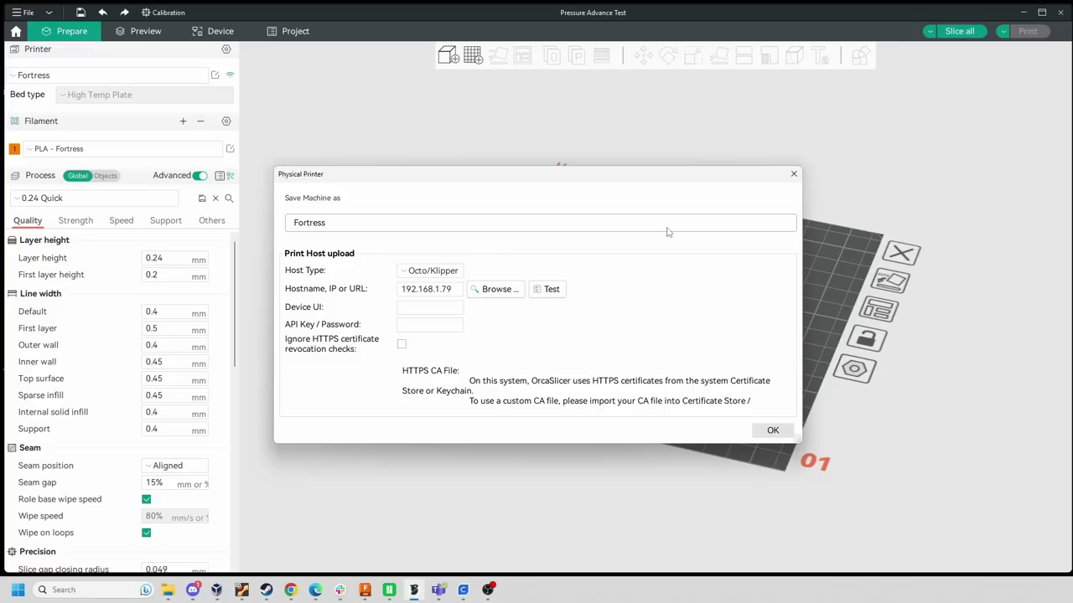
click(794, 174)
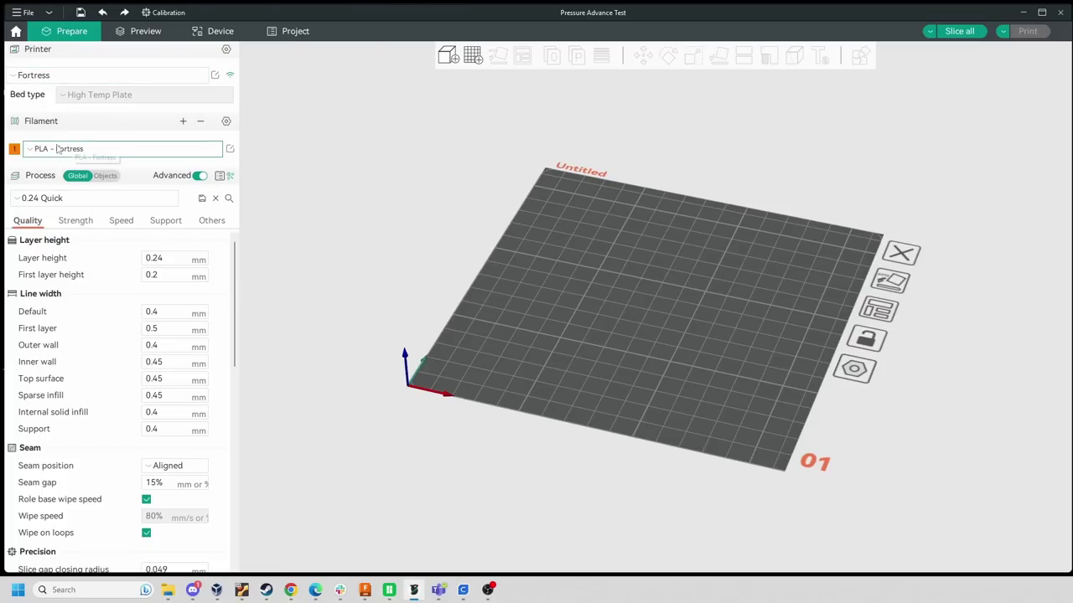
Open PLA - Fortress filament settings and review the 195 nozzle, plate temperatures and volumetric speed
click(230, 148)
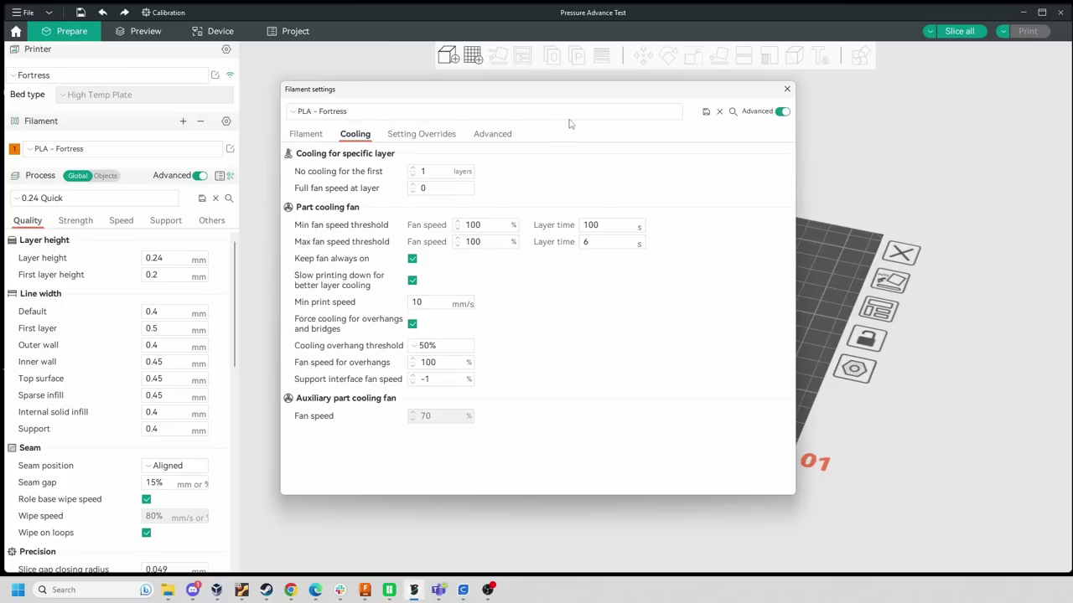
drag(570, 116, 668, 128)
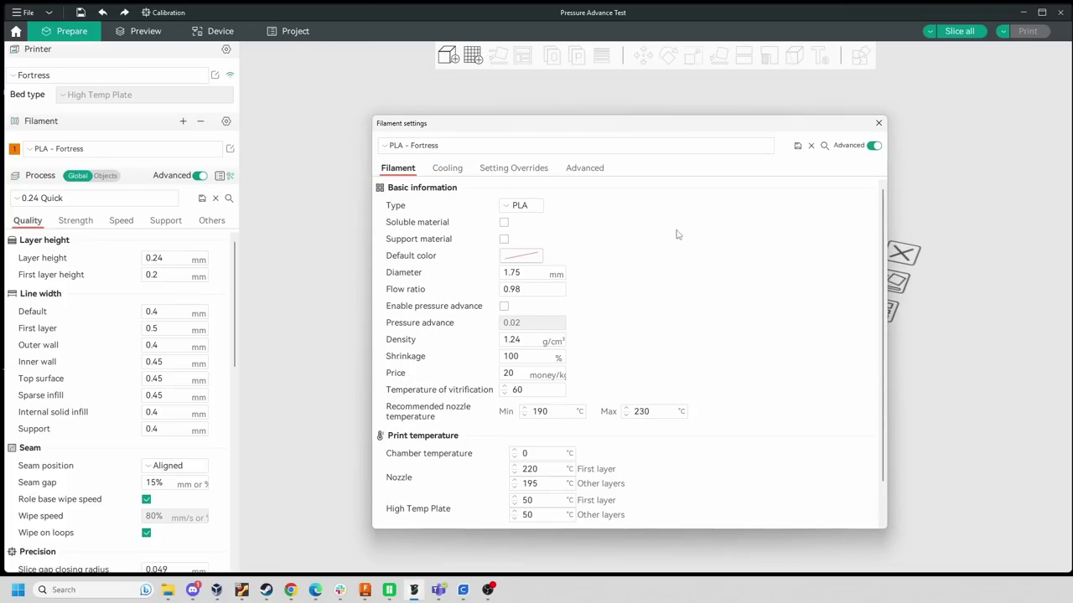
scroll(686, 210, down, 2)
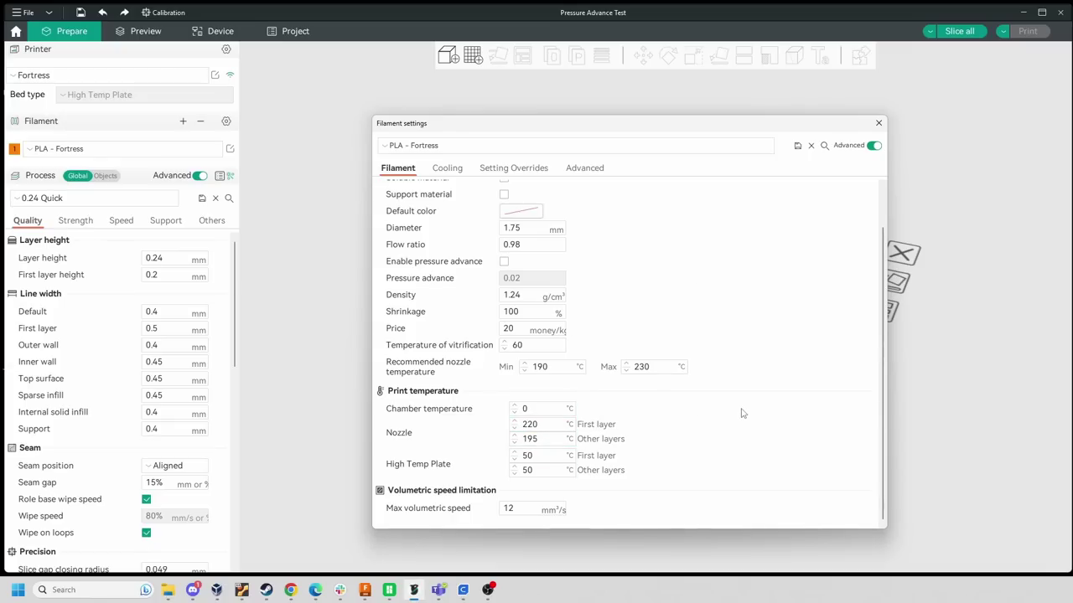
double_click(534, 439)
key(Tab)
click(543, 471)
key(Tab)
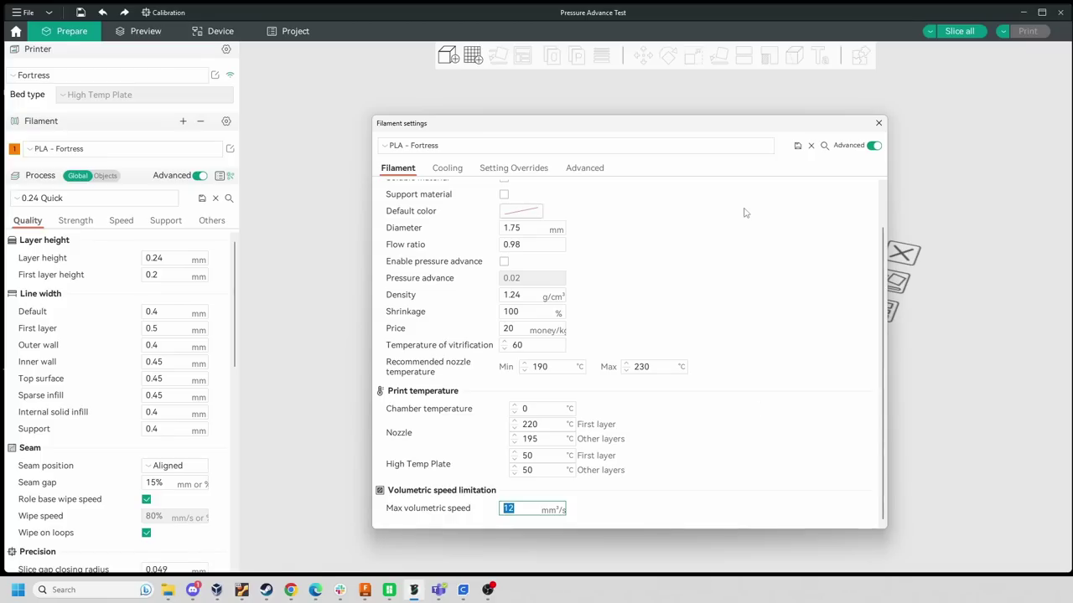
Check the filament's 0.98 flow ratio
scroll(697, 312, up, 2)
drag(553, 291, 457, 292)
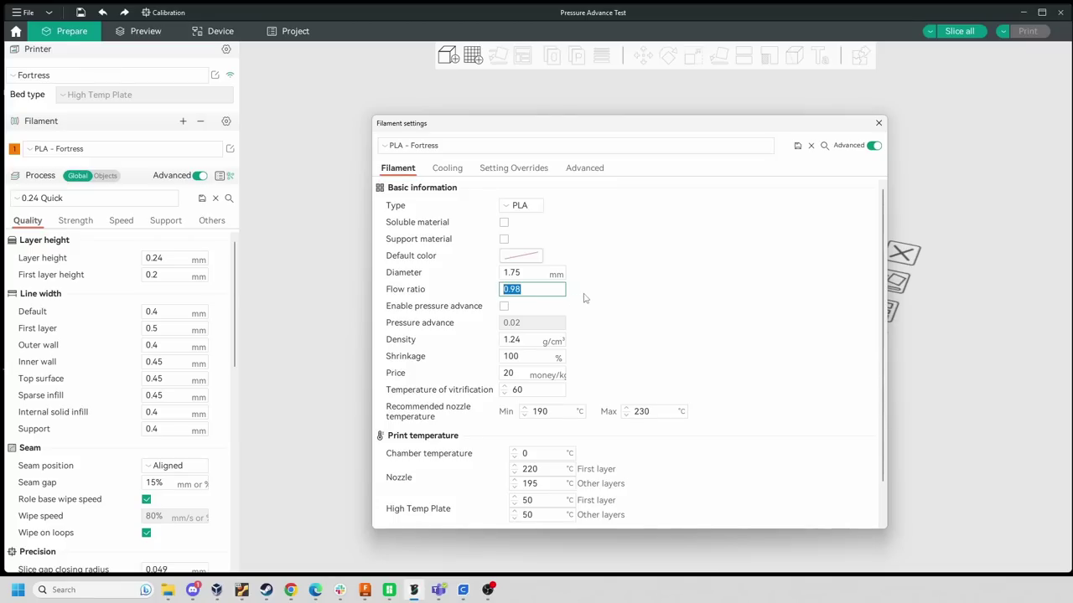
click(546, 289)
drag(539, 291, 489, 290)
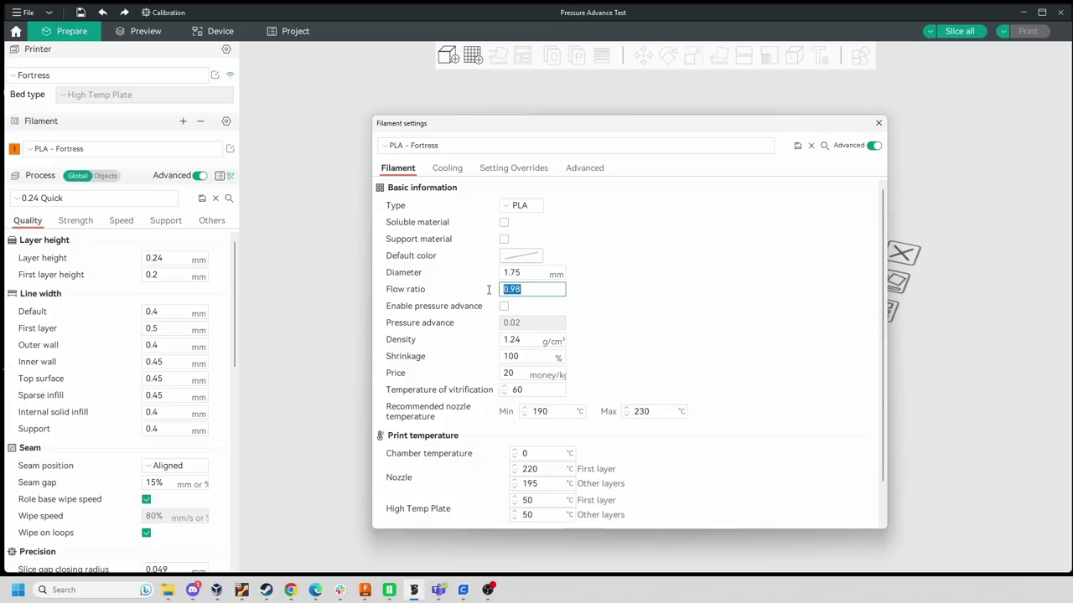
On the filament's Cooling tab, check the max fan speed layer time of 6
click(531, 288)
click(459, 173)
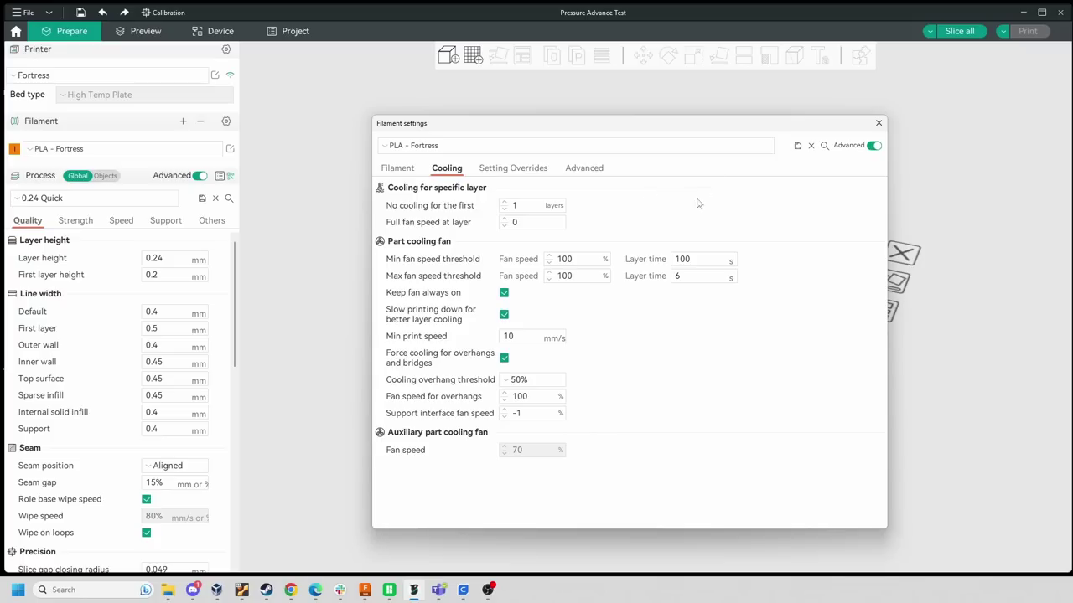
click(688, 277)
double_click(677, 275)
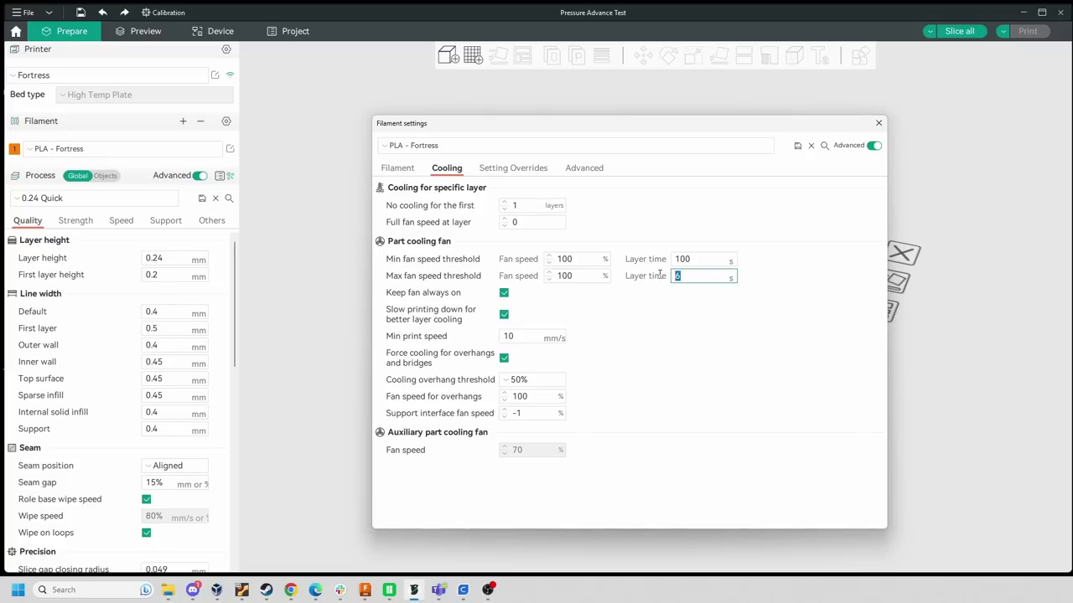
click(707, 277)
drag(692, 279, 672, 277)
Review the filament's retraction overrides and its start and end G-code
click(510, 170)
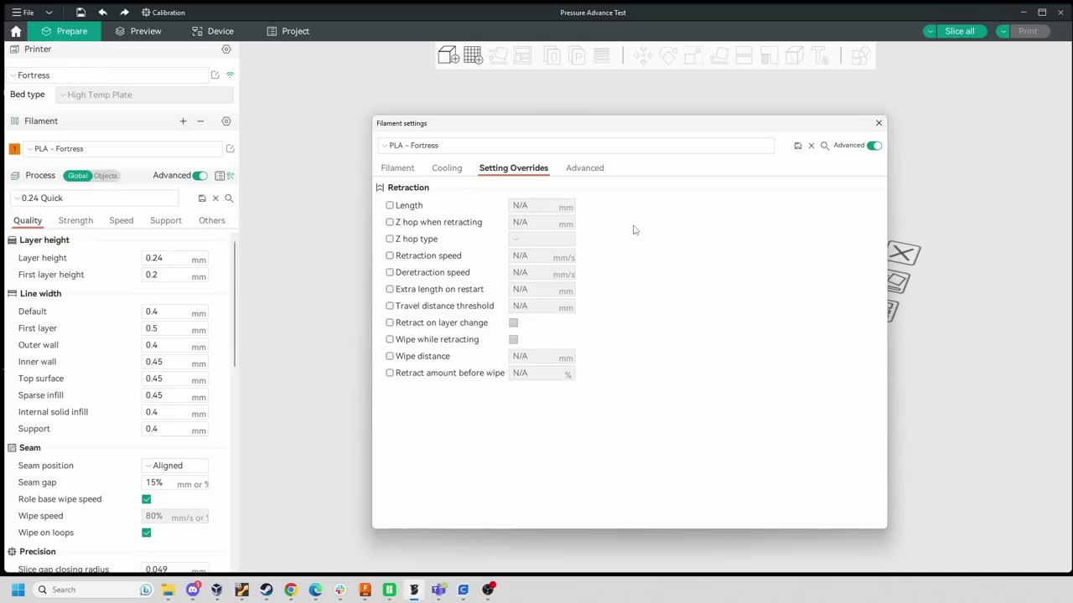
click(585, 169)
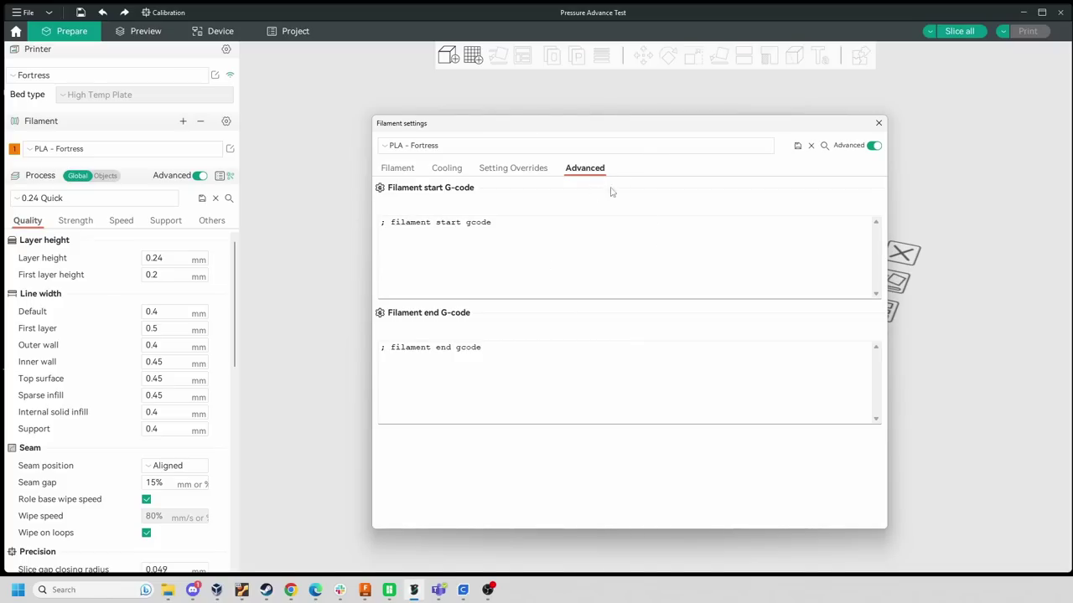
click(397, 170)
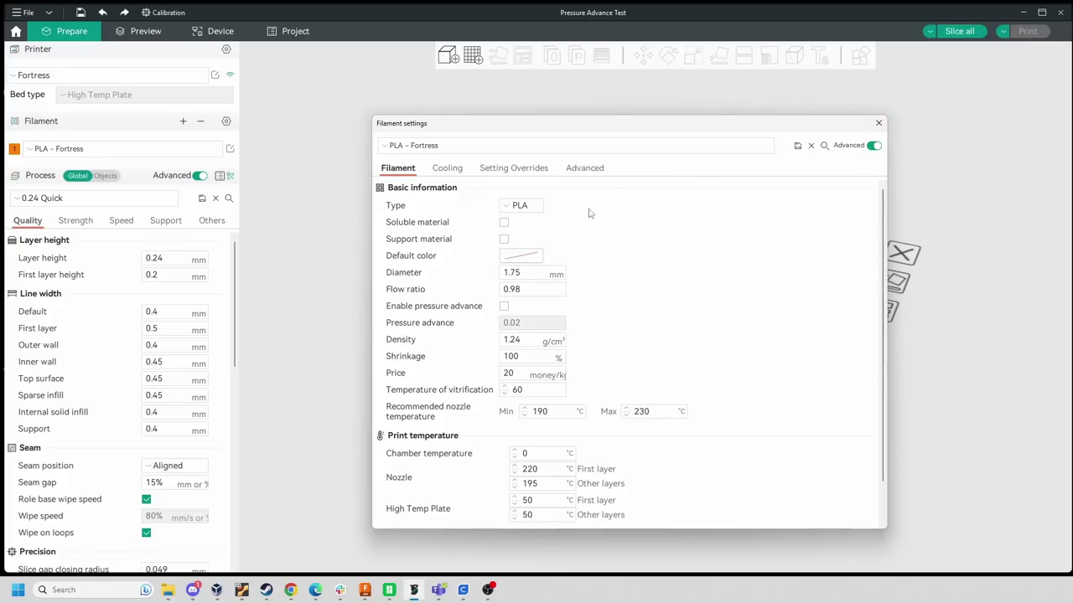
Cycle through the Filament, Cooling, Setting Overrides and Advanced tabs, then close Filament settings
scroll(762, 307, down, 2)
scroll(762, 309, up, 2)
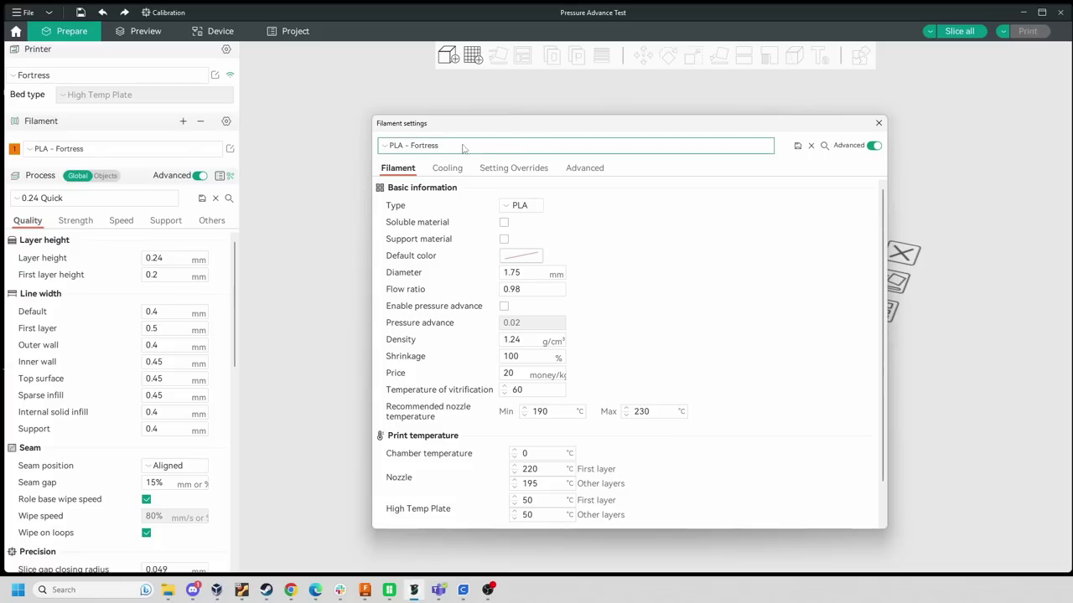
click(457, 169)
click(511, 168)
click(584, 168)
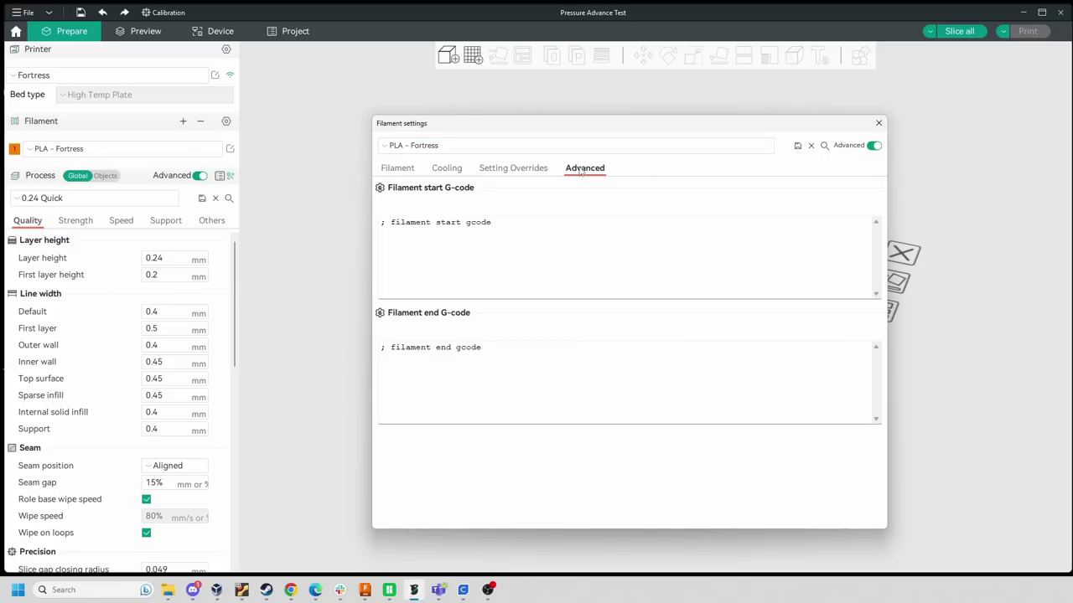
click(398, 168)
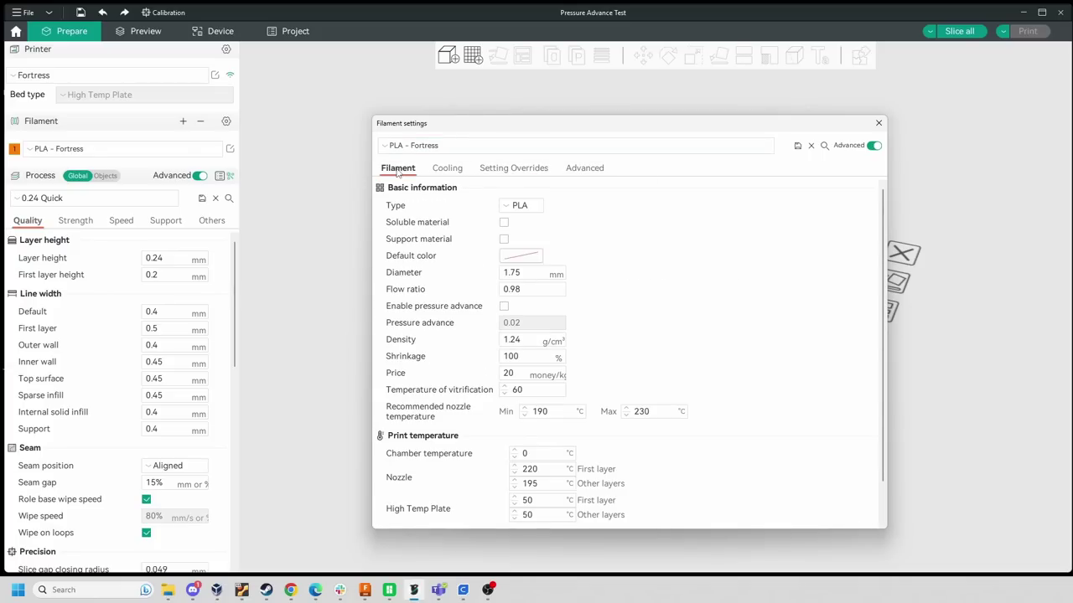
click(878, 123)
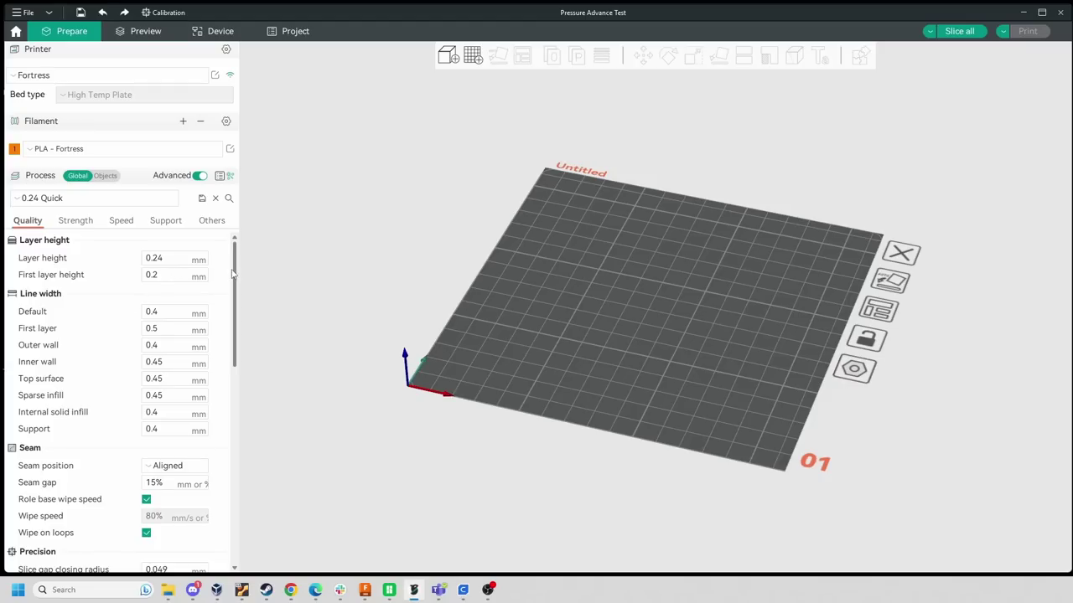
Scroll the 0.24 Quick Quality settings: 0.4 mm line width, Aligned seam, Arachne walls
drag(231, 276, 180, 244)
mouse_move(231, 289)
mouse_down()
mouse_move(238, 474)
mouse_move(237, 282)
mouse_up()
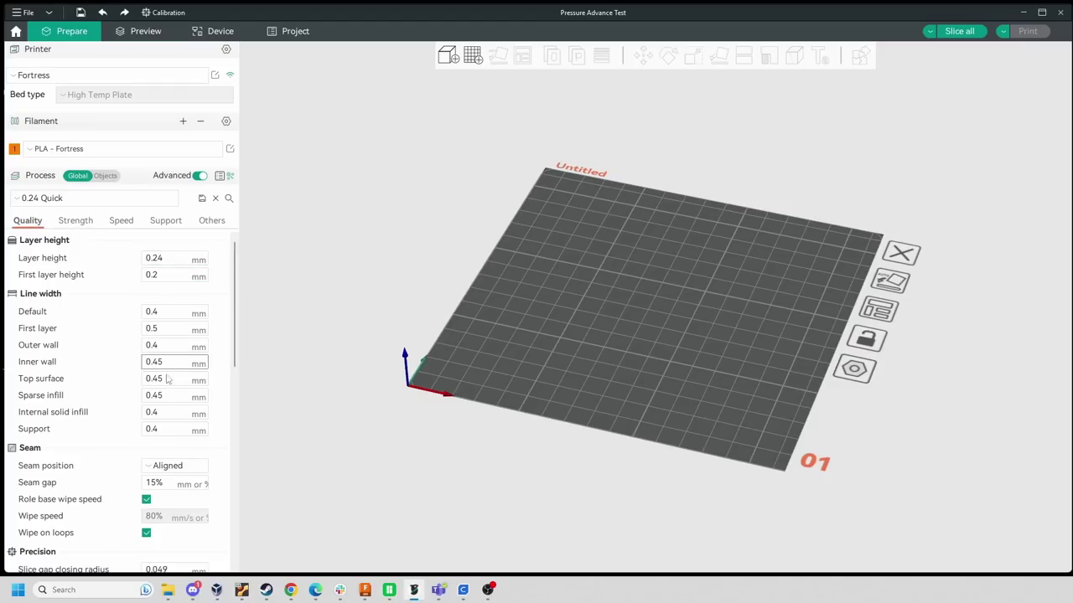
drag(234, 332, 234, 424)
scroll(235, 426, down, 4)
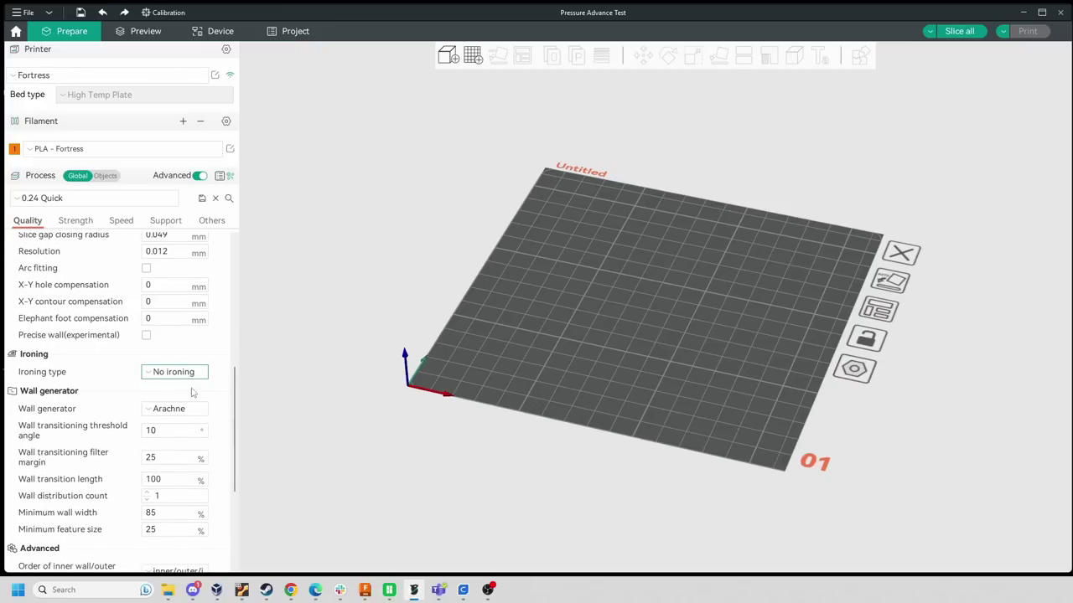
drag(237, 427, 239, 343)
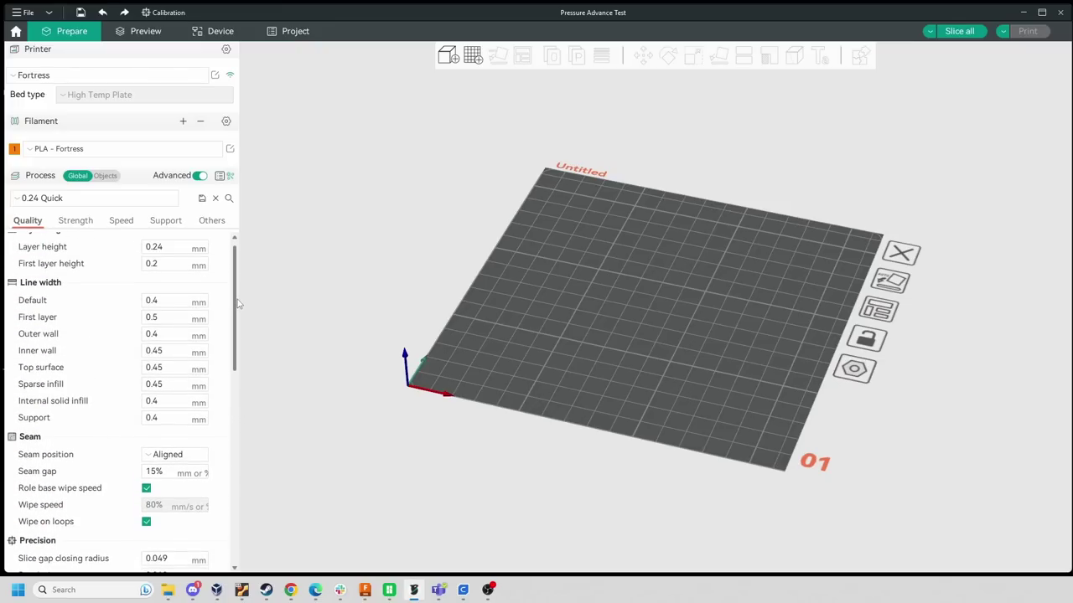
scroll(238, 304, up, 1)
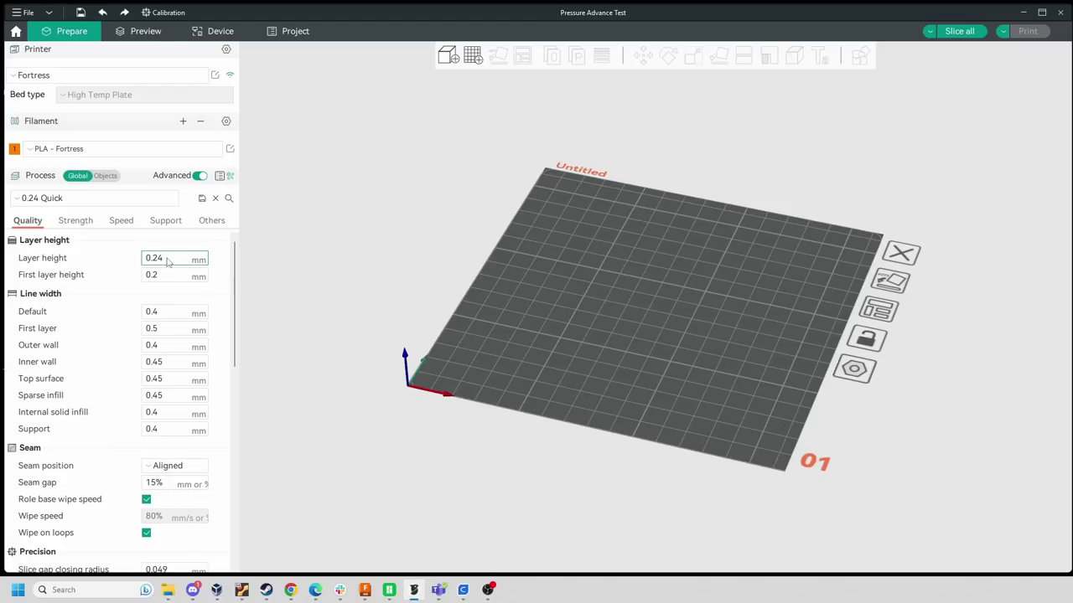
On the Strength tab, keep Grid as the 15% sparse infill pattern and review walls and shells
click(86, 224)
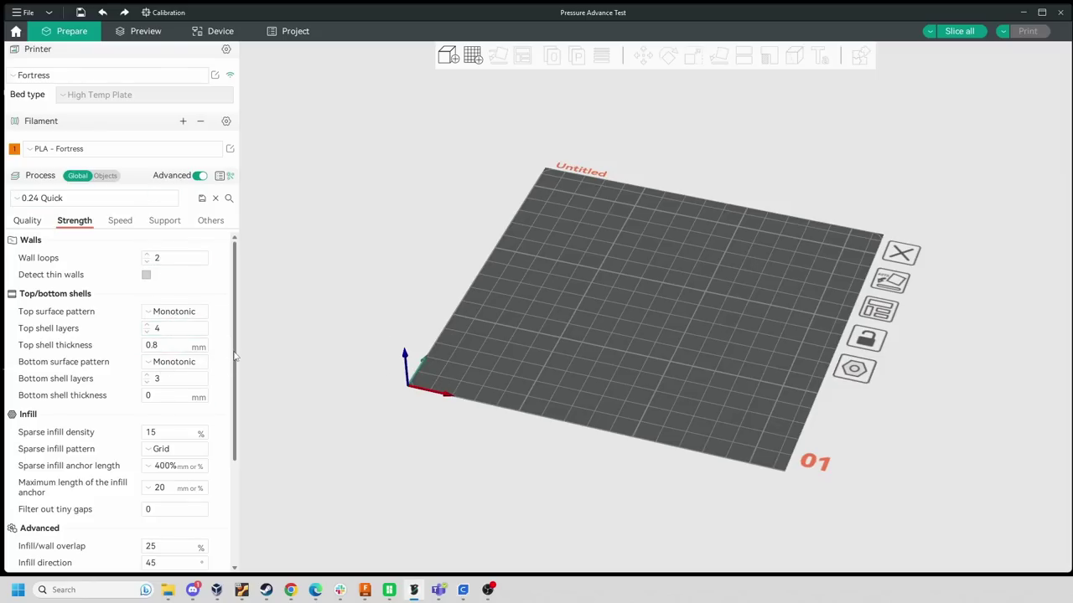
scroll(139, 360, down, 2)
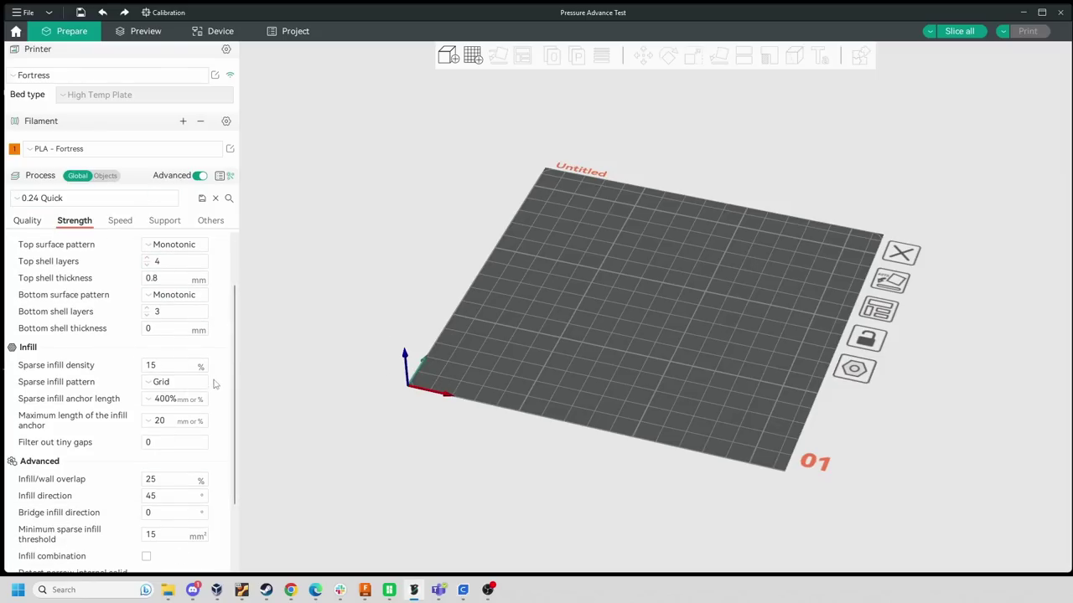
click(182, 382)
scroll(209, 222, down, 1)
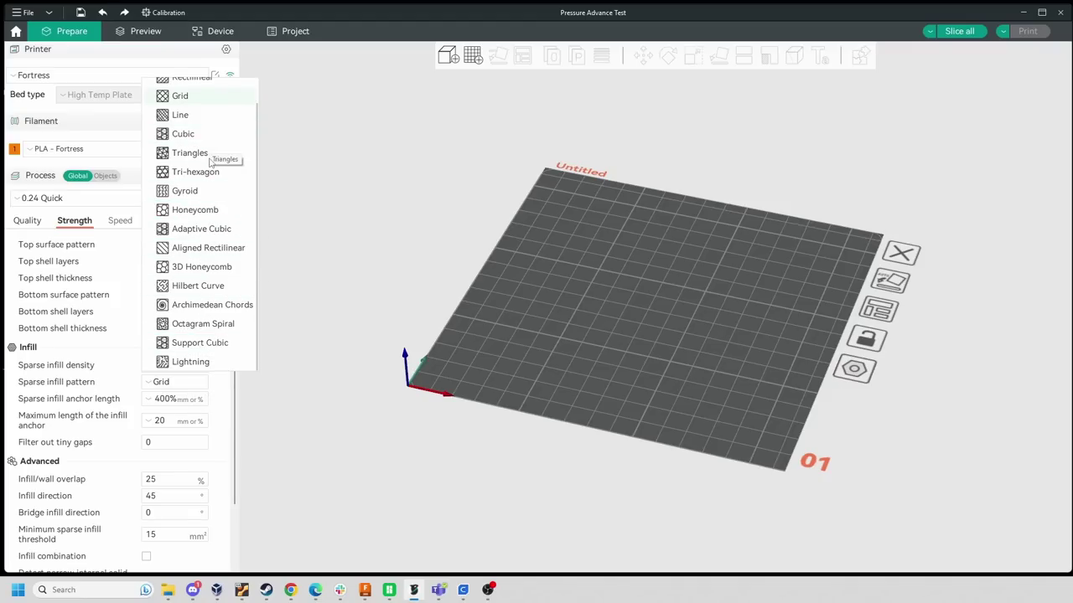
scroll(209, 180, up, 1)
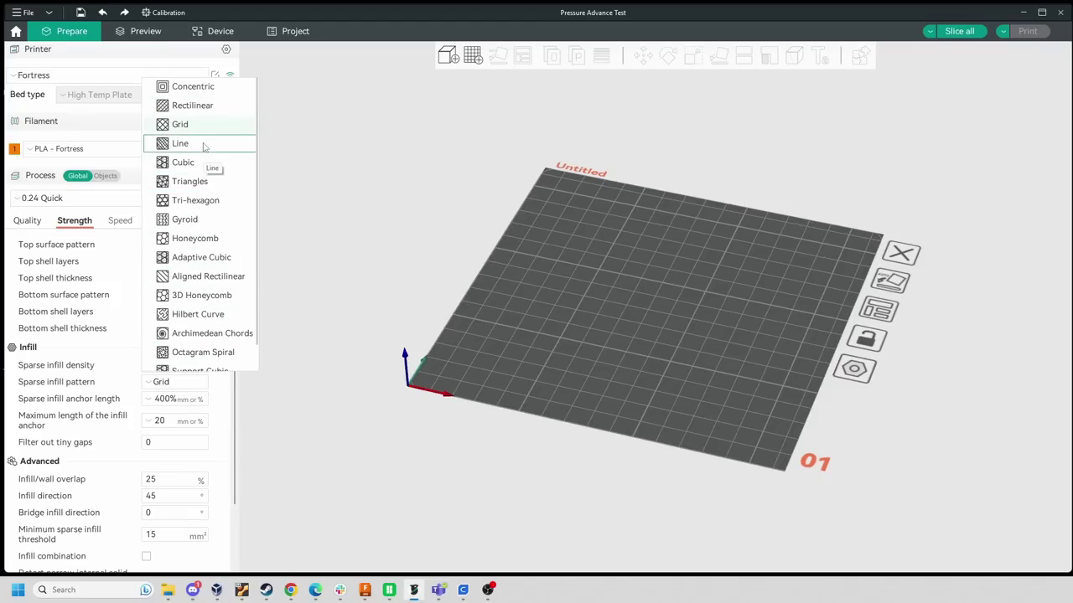
click(96, 213)
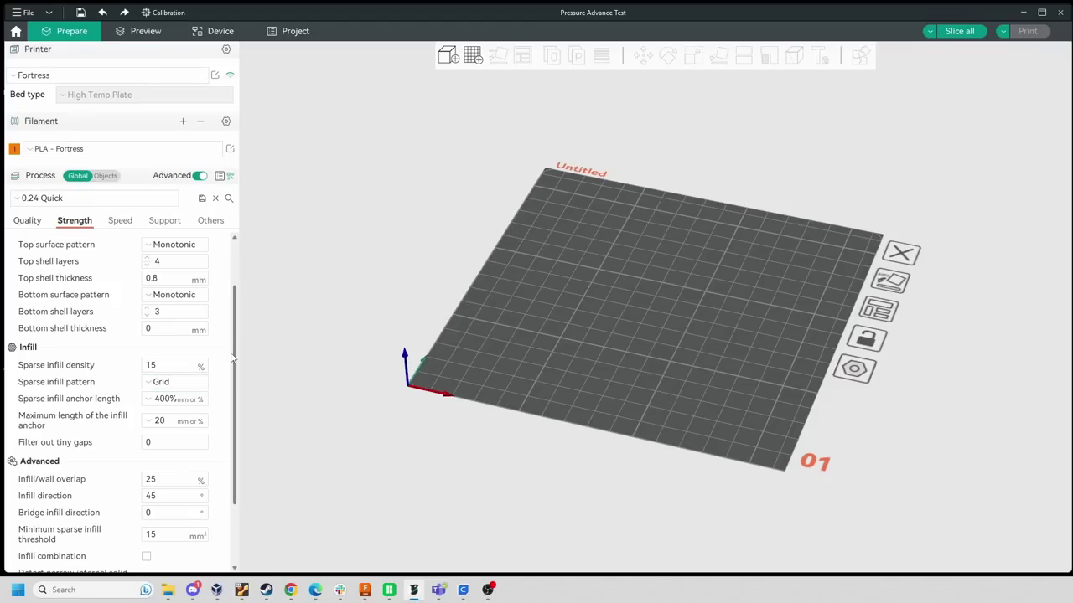
scroll(222, 366, down, 3)
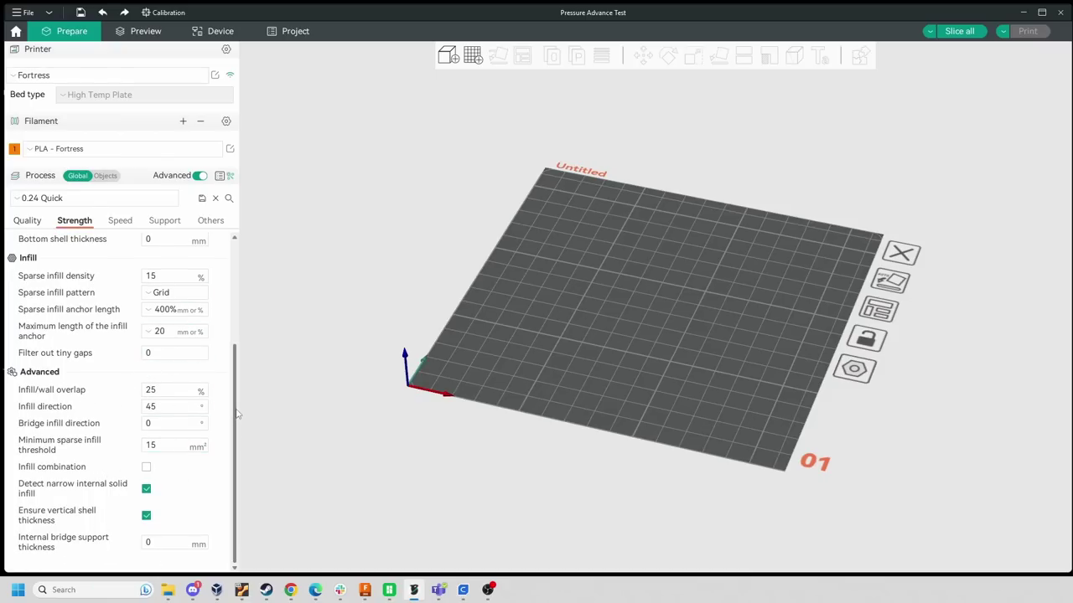
drag(235, 417, 240, 294)
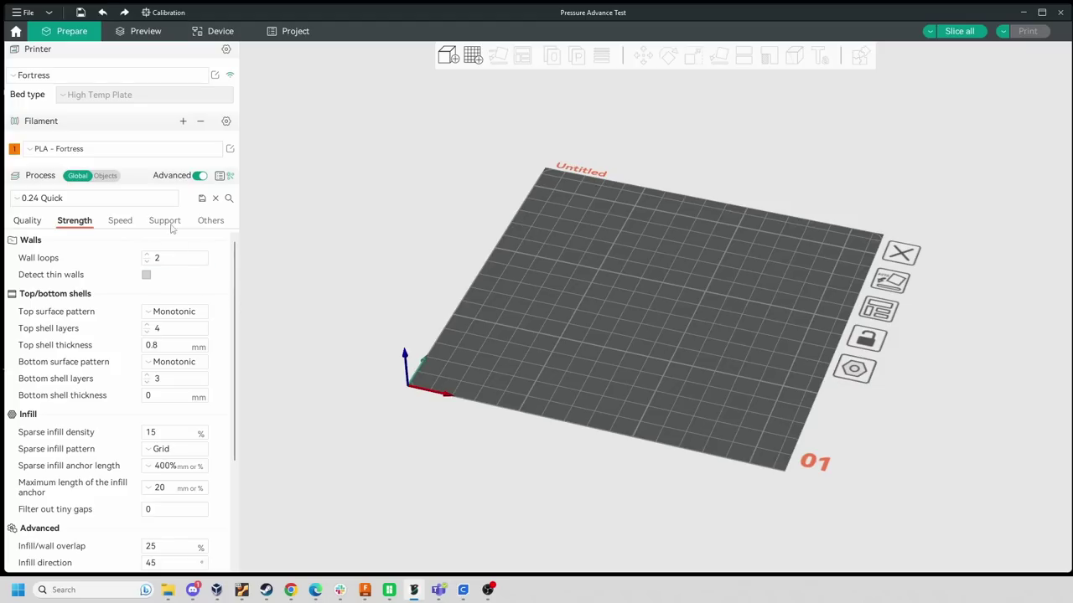
Show the 0.24 Quick process Speed page, scrolled down to the acceleration and jerk values
click(120, 222)
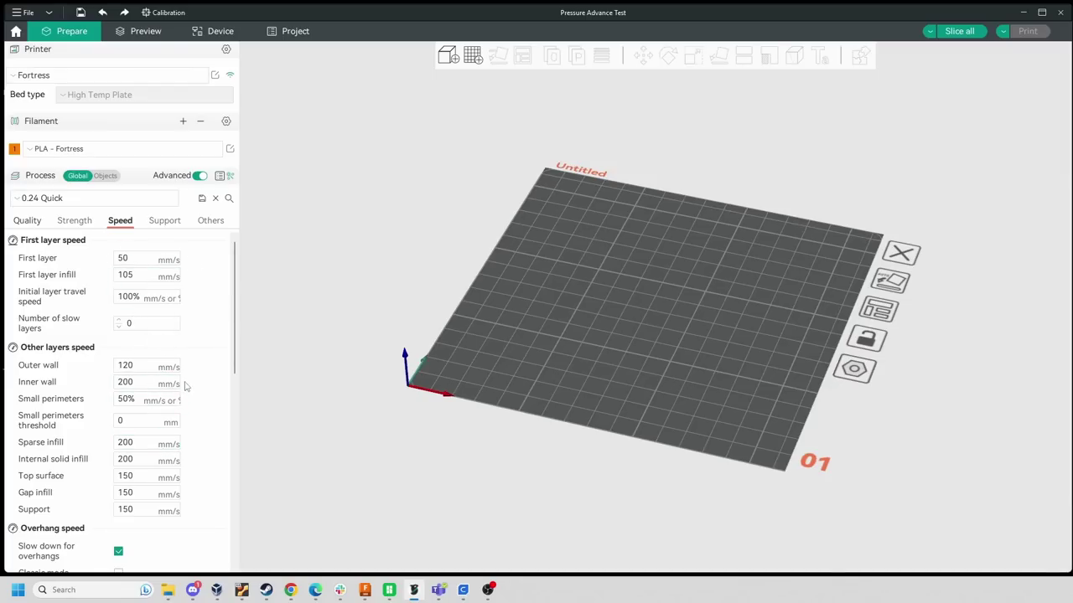
scroll(186, 385, down, 10)
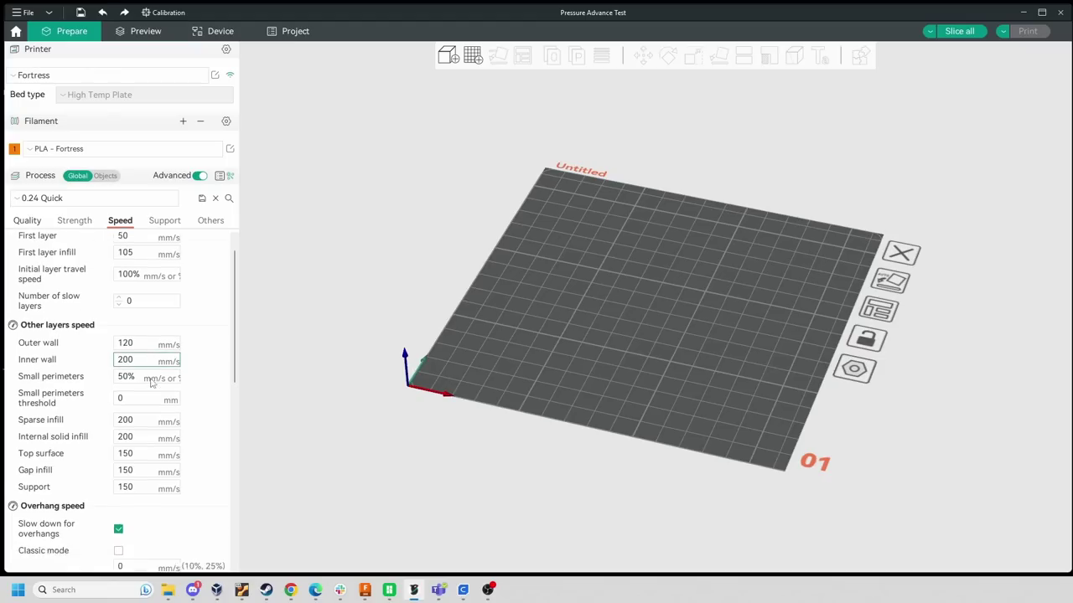
scroll(202, 322, down, 2)
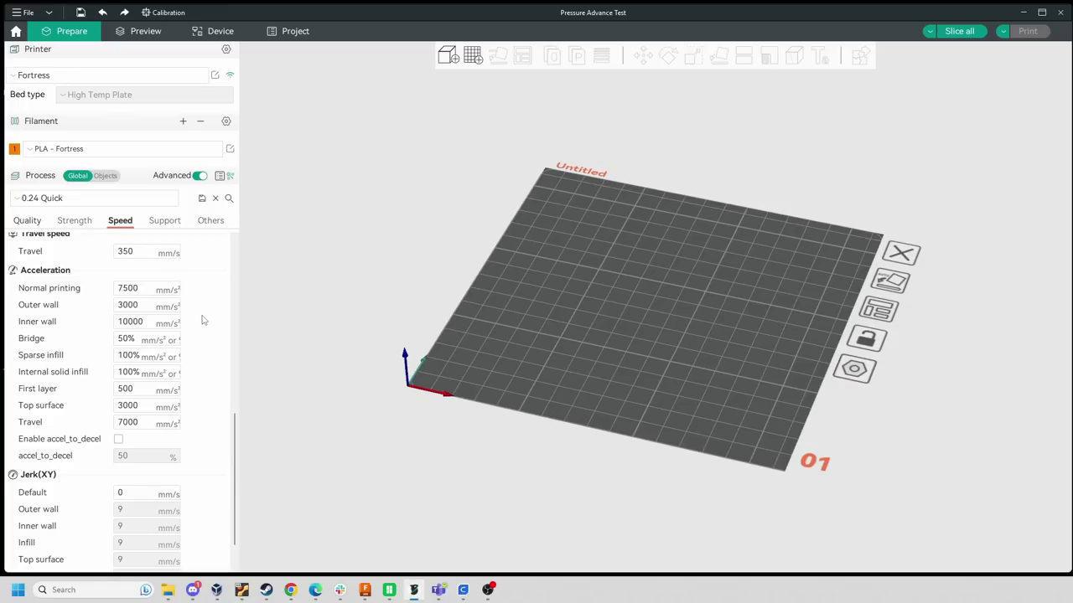
drag(143, 289, 116, 289)
key(Tab)
click(117, 288)
click(118, 321)
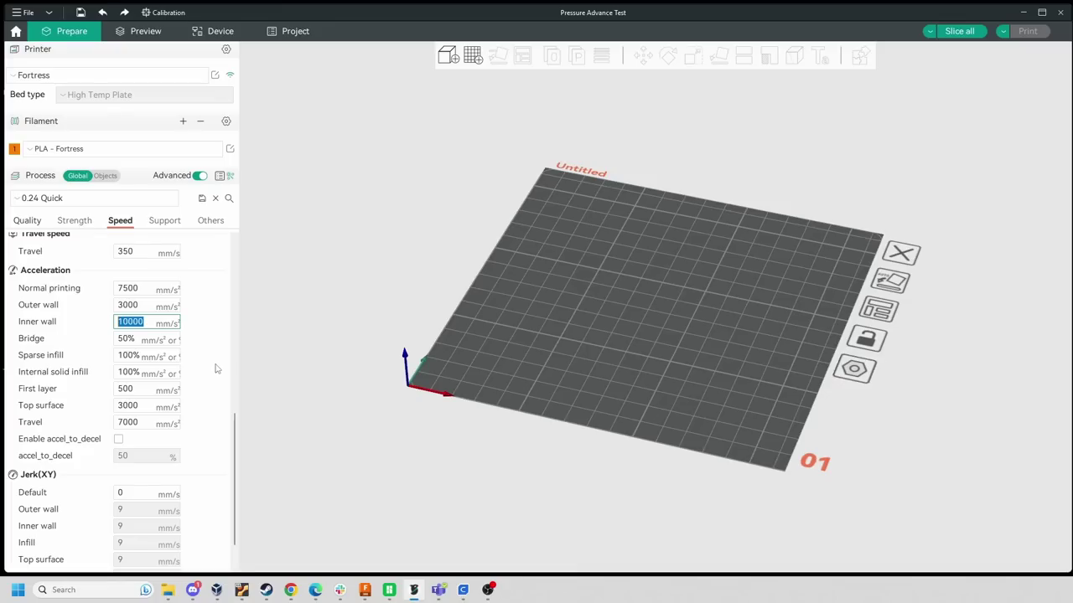
click(144, 309)
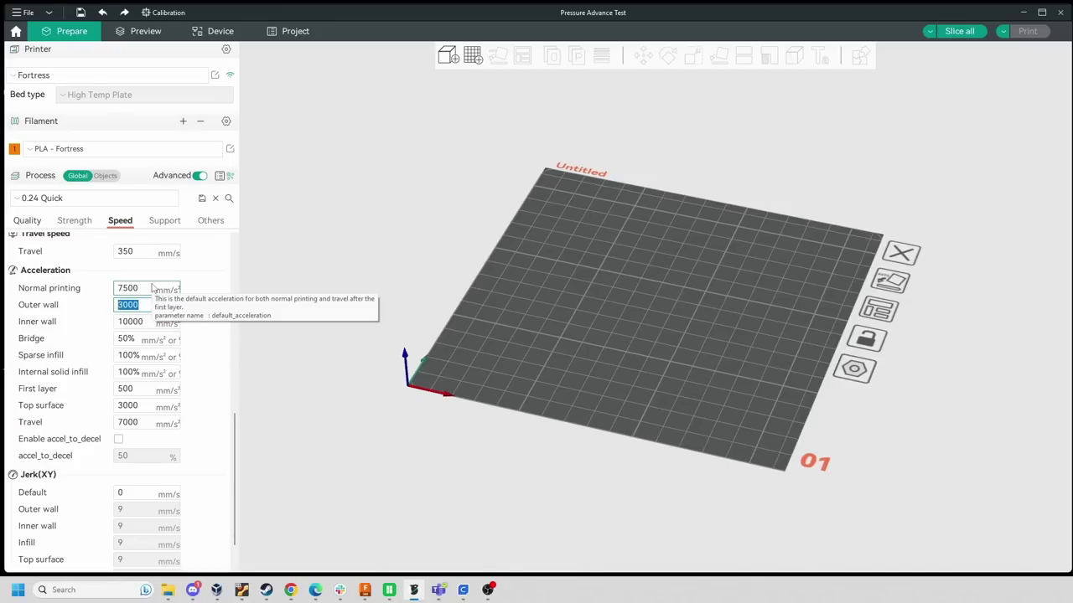
click(204, 333)
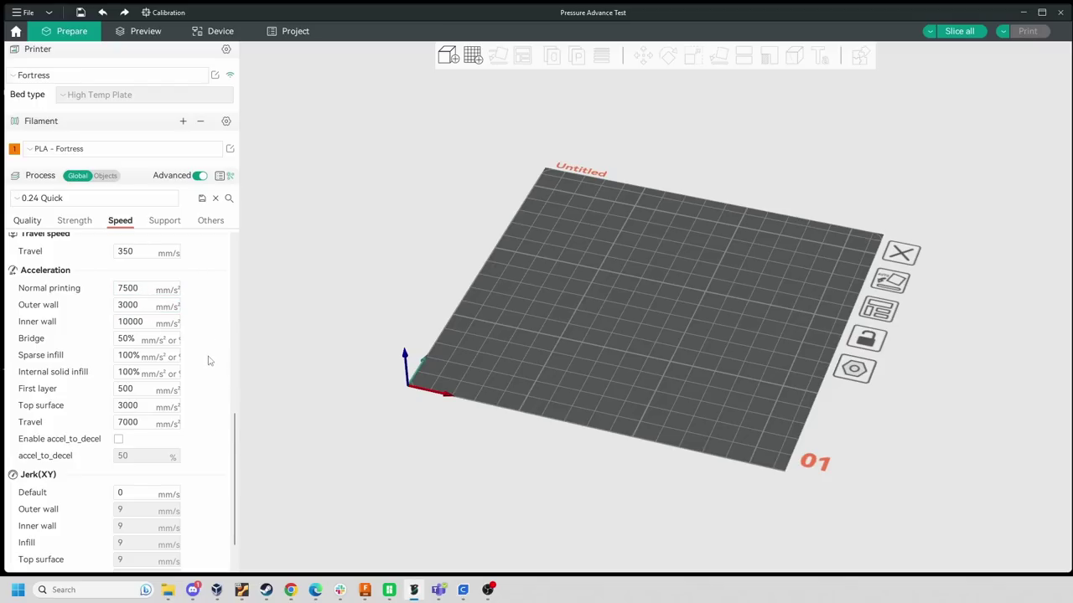
mouse_move(234, 419)
mouse_down()
mouse_move(238, 278)
mouse_move(239, 413)
mouse_up()
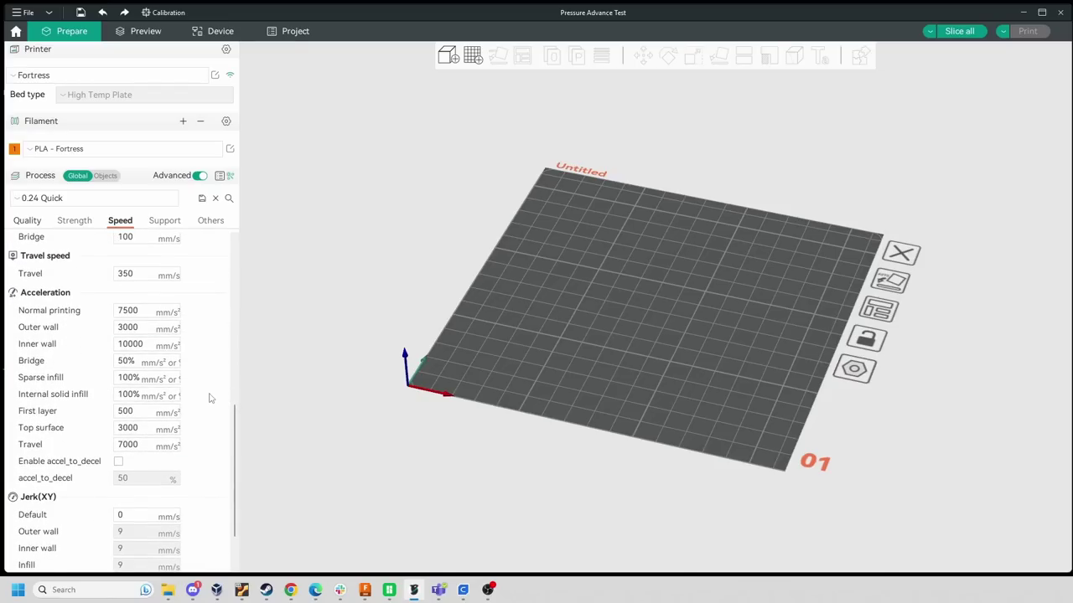
drag(234, 437, 237, 476)
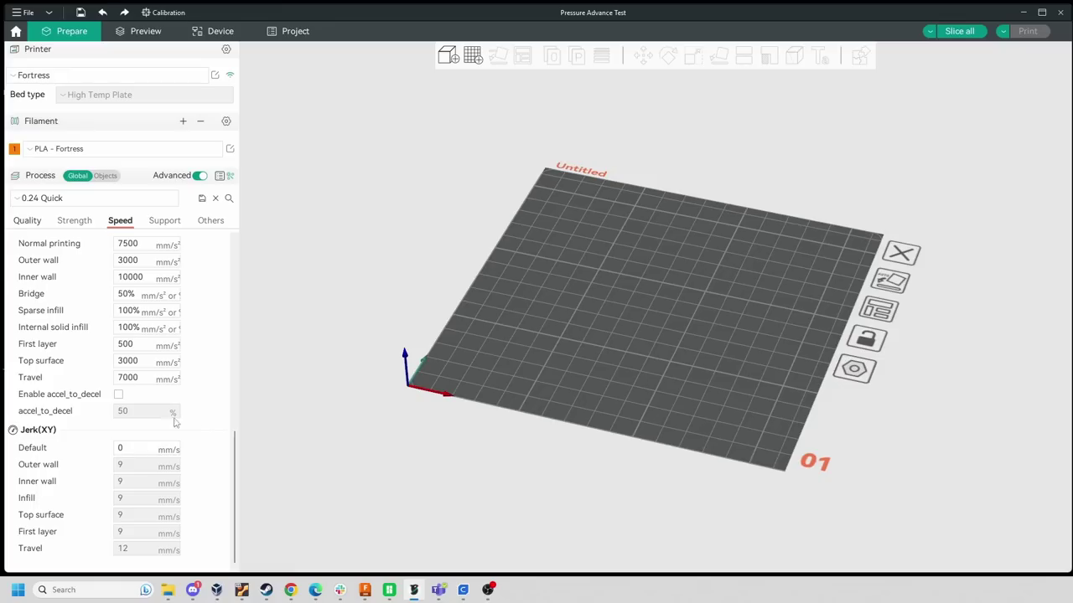
scroll(227, 286, up, 5)
scroll(226, 286, up, 4)
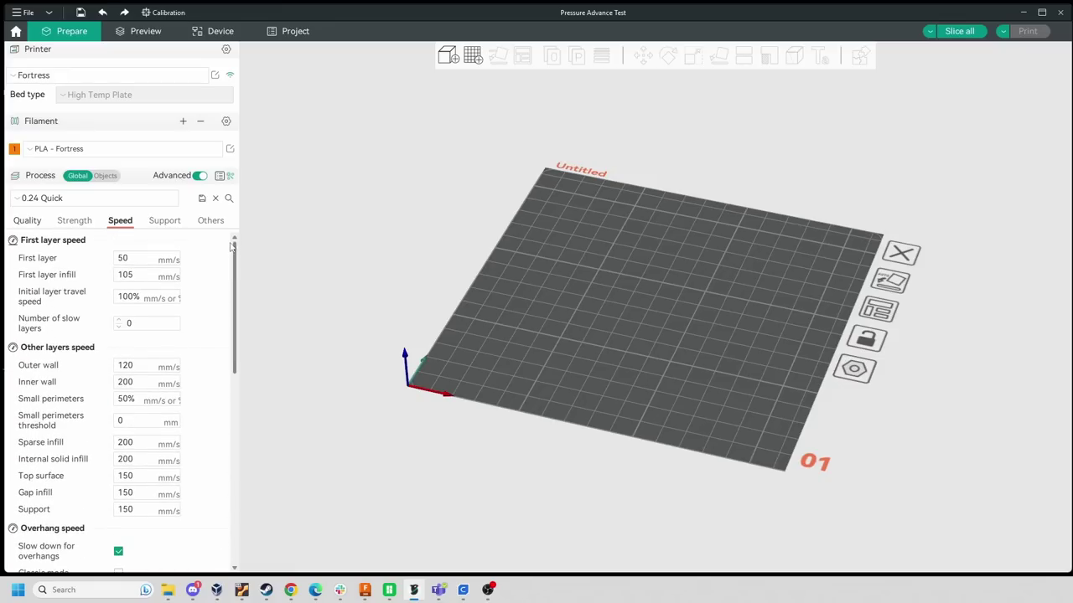
Enable support and check the support Type list, keeping normal(auto)
click(171, 223)
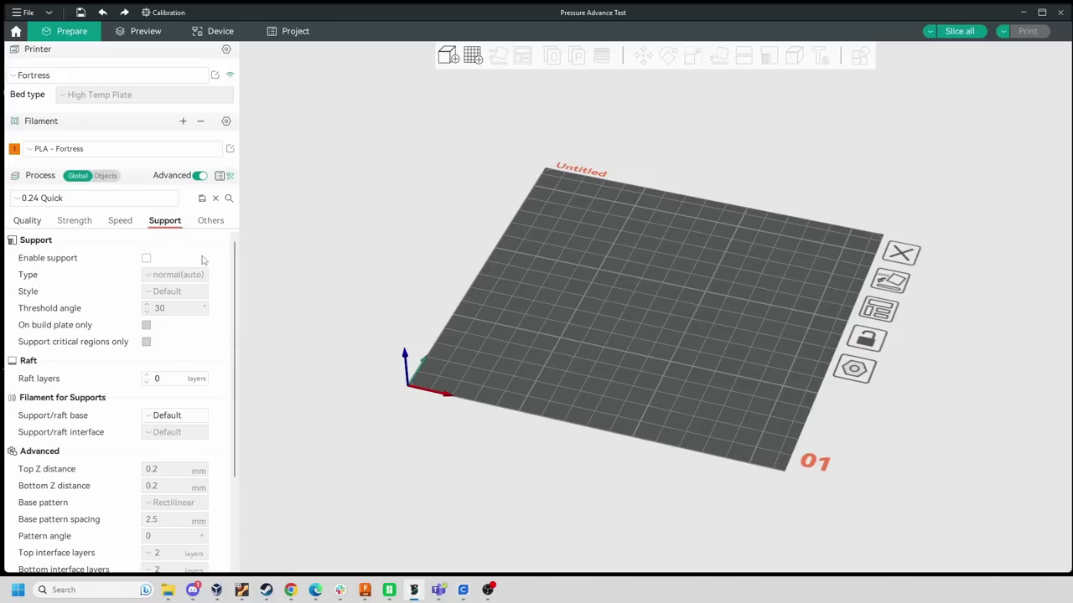
click(146, 258)
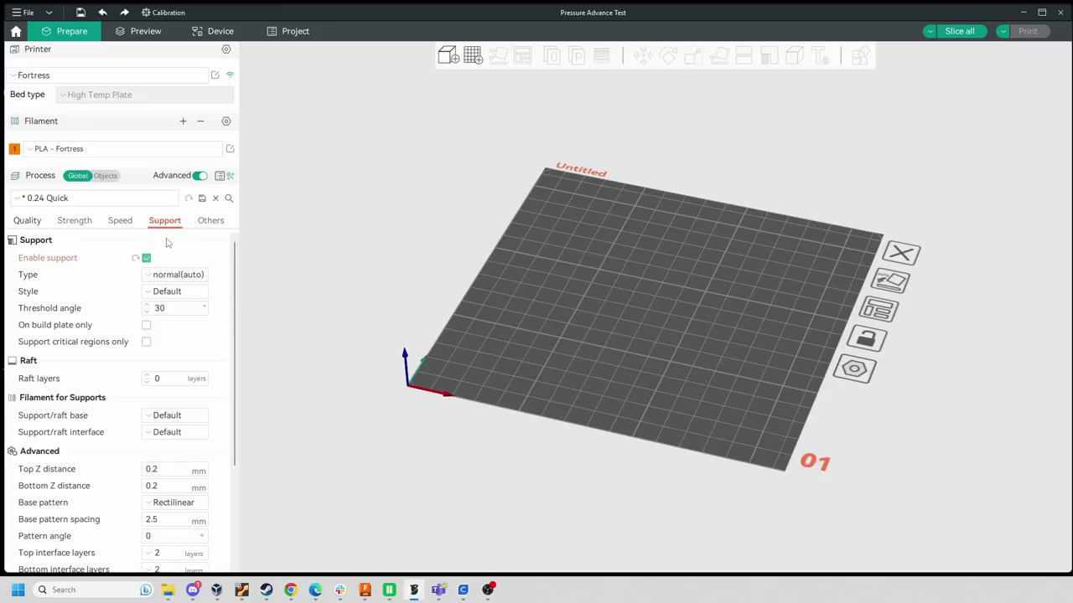
click(206, 277)
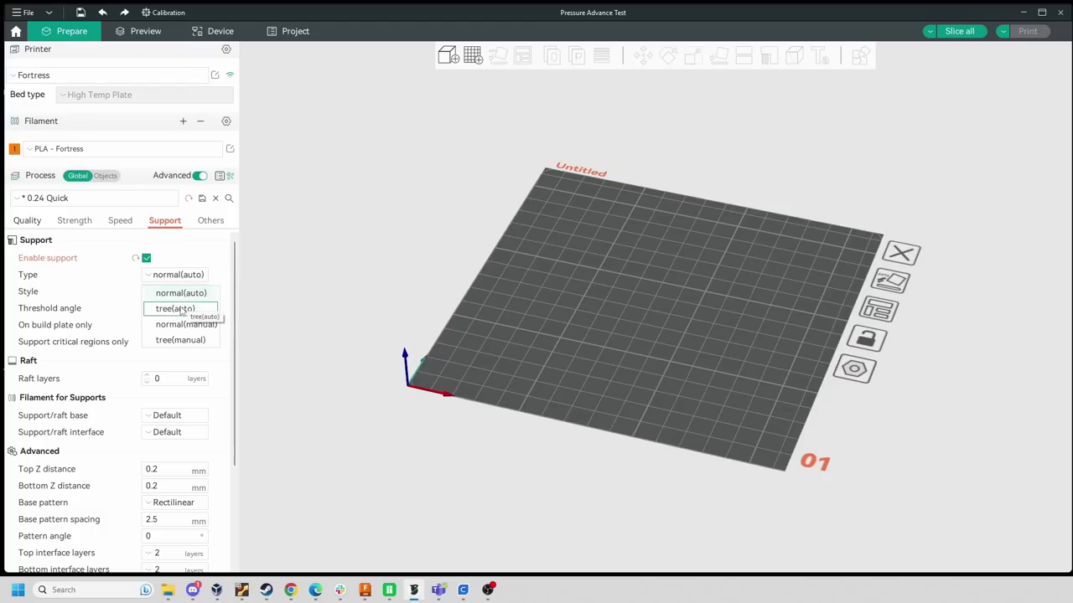
click(186, 249)
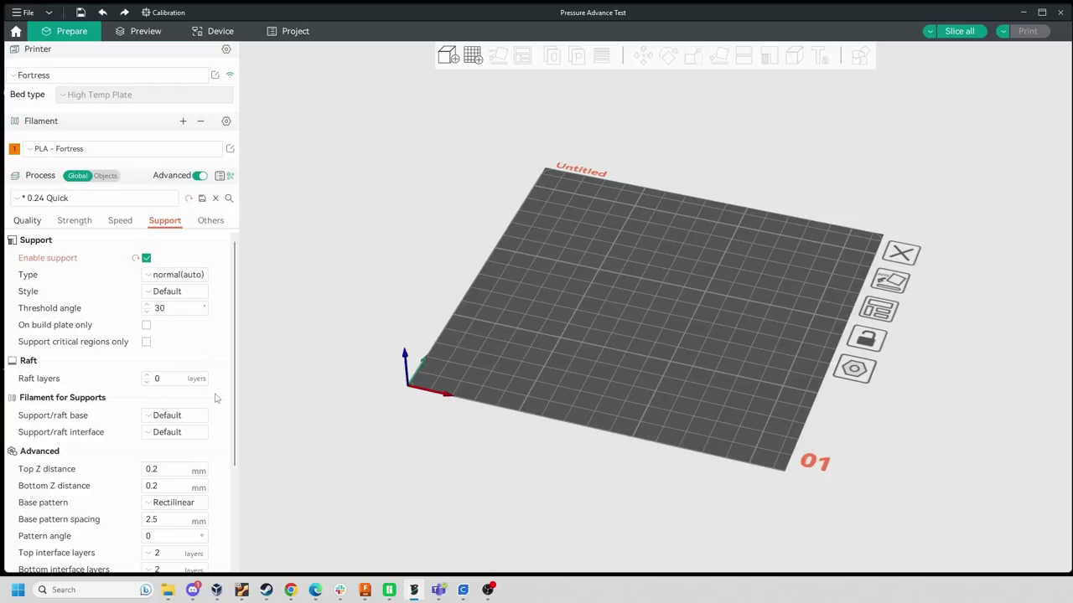
Turn support back off and show the Others page with skirt and brim settings
drag(232, 371, 236, 453)
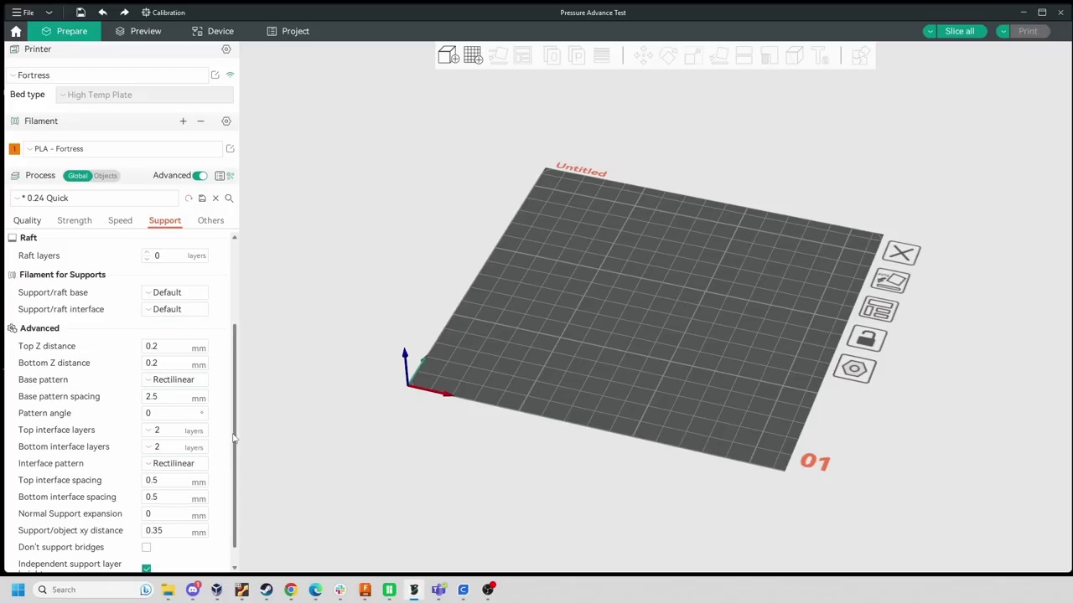
drag(234, 437, 232, 307)
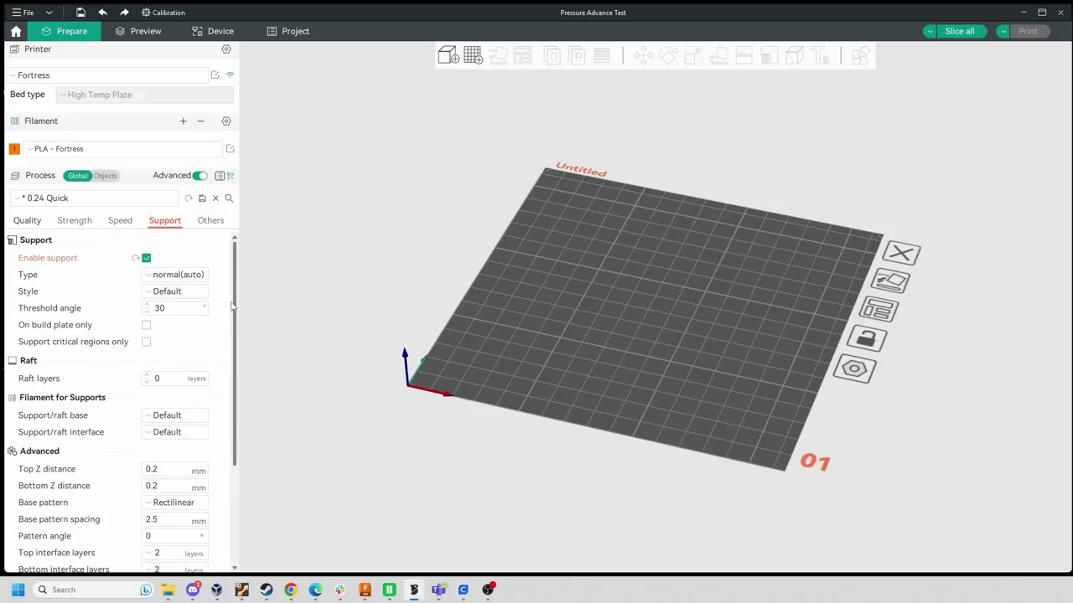
click(146, 258)
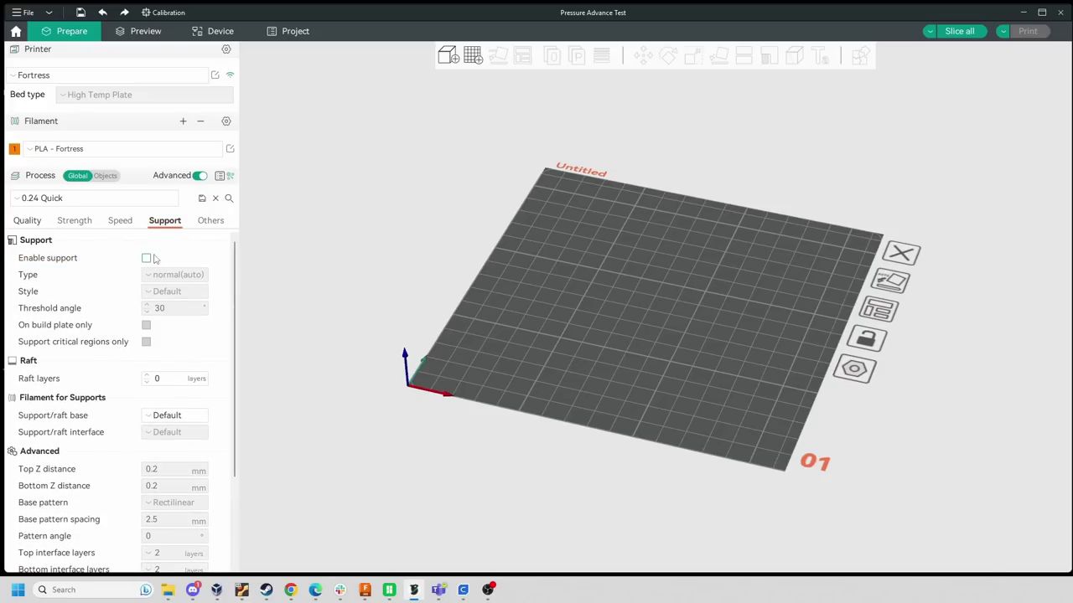
click(218, 223)
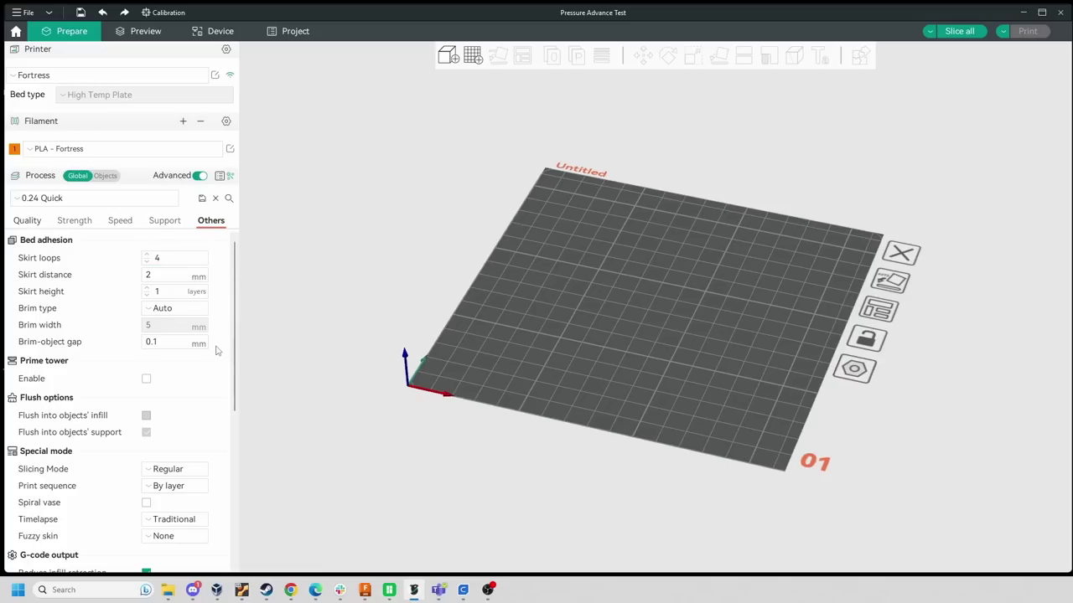
scroll(237, 373, down, 2)
drag(237, 373, 237, 403)
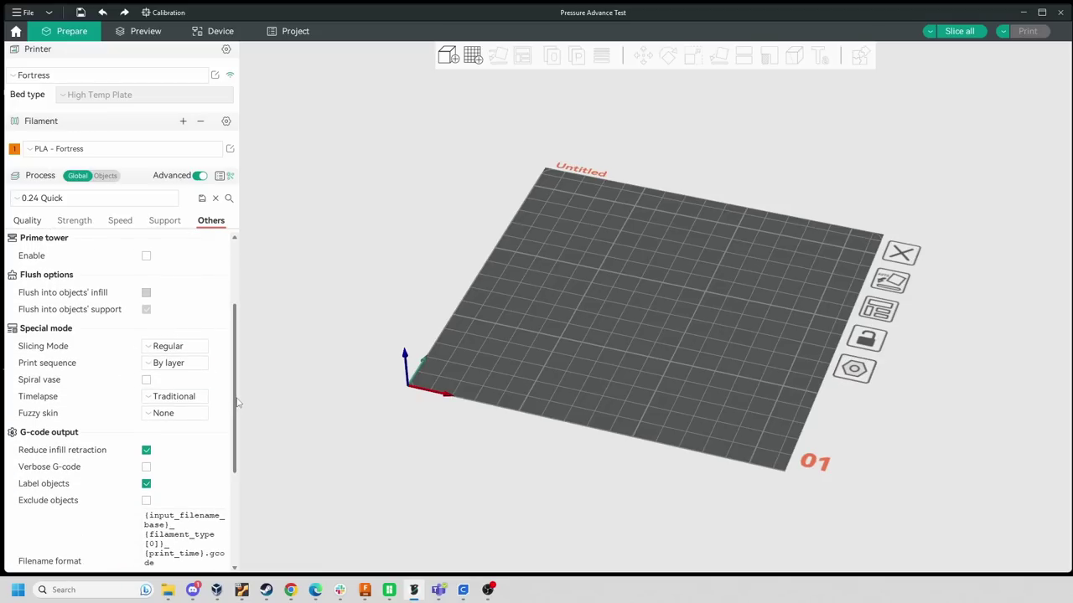
scroll(235, 407, down, 3)
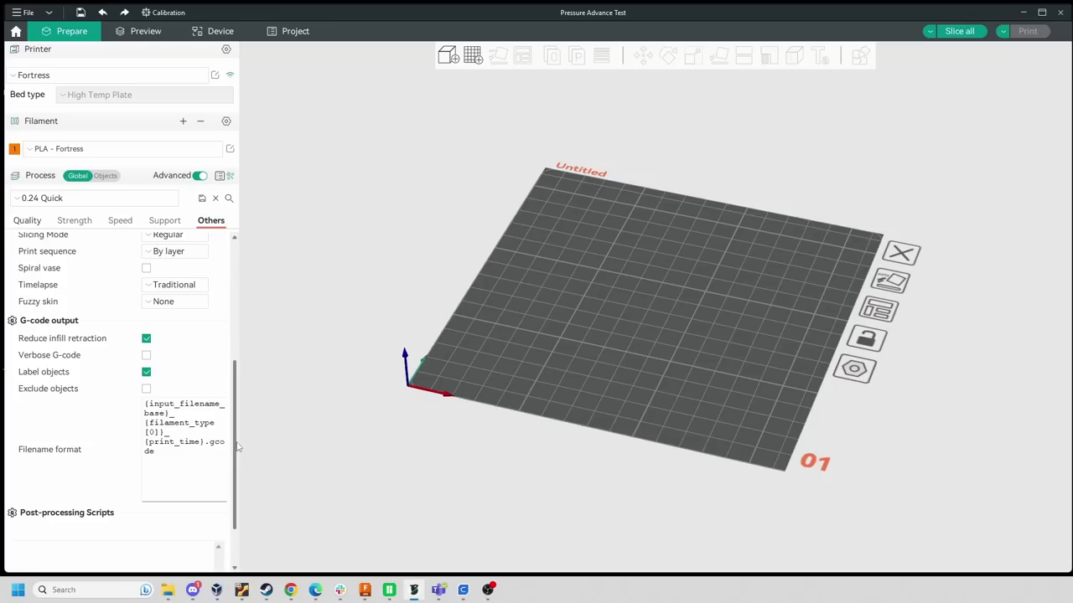
drag(237, 447, 241, 312)
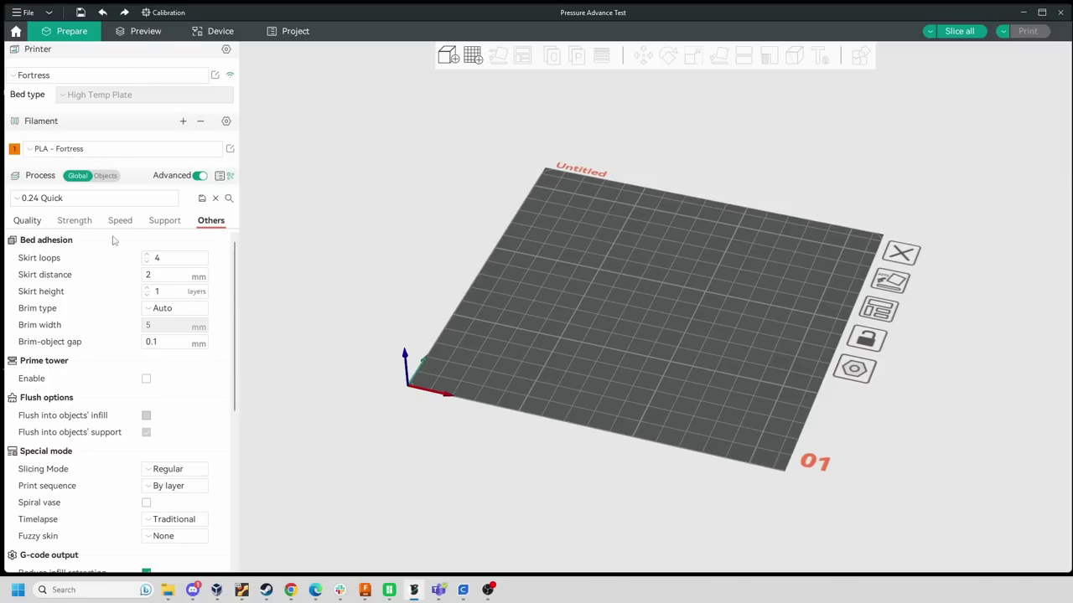
Show the Quality page with 0.24 mm layers and Aligned seam, rotating the plate slightly
click(36, 224)
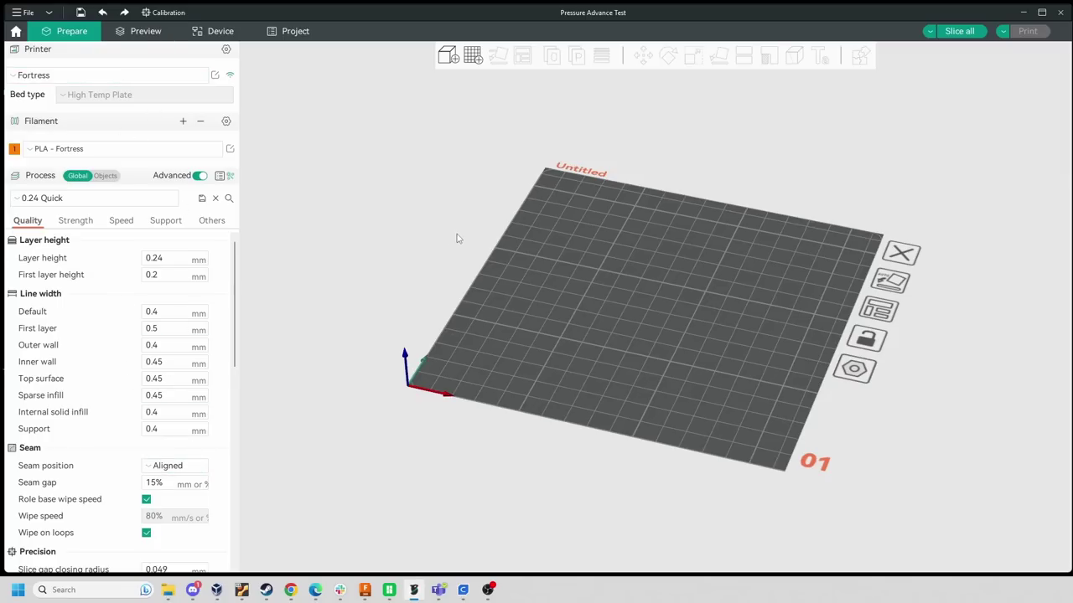
drag(587, 329, 637, 339)
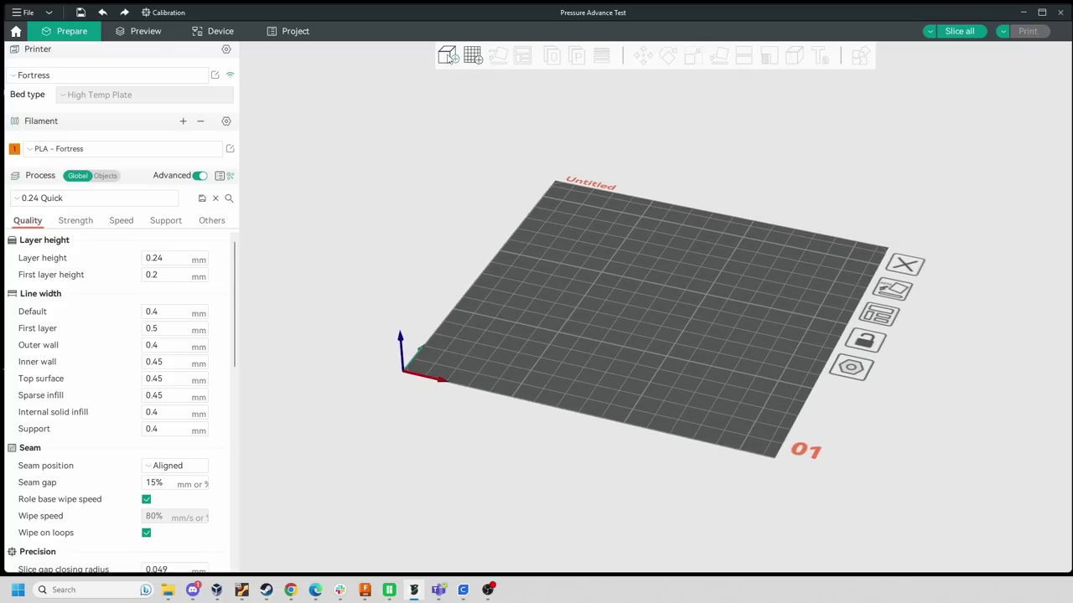
click(450, 56)
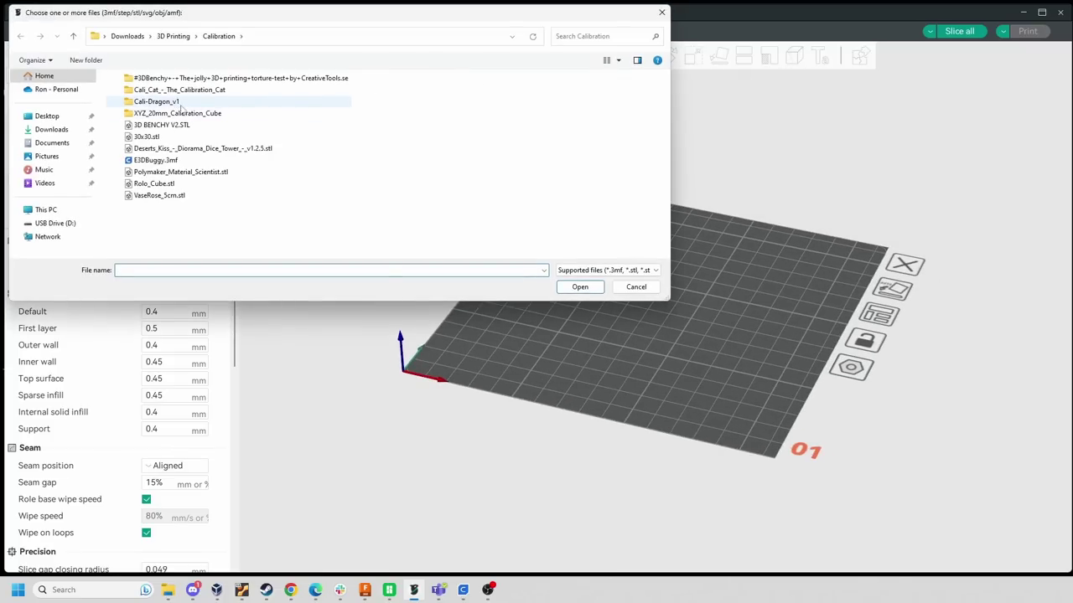
double_click(159, 185)
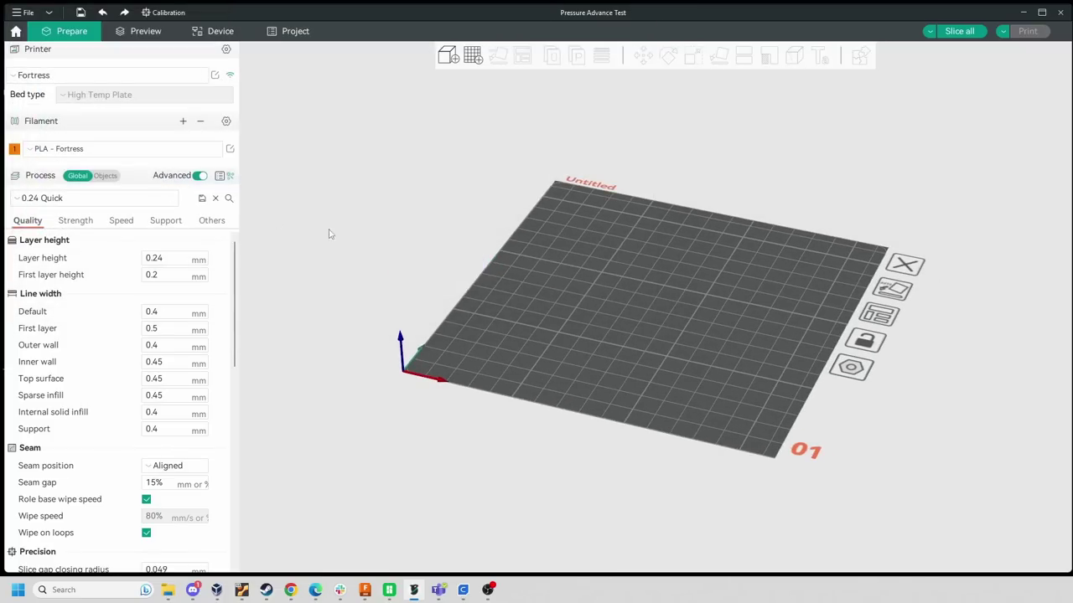
click(760, 317)
scroll(772, 308, up, 3)
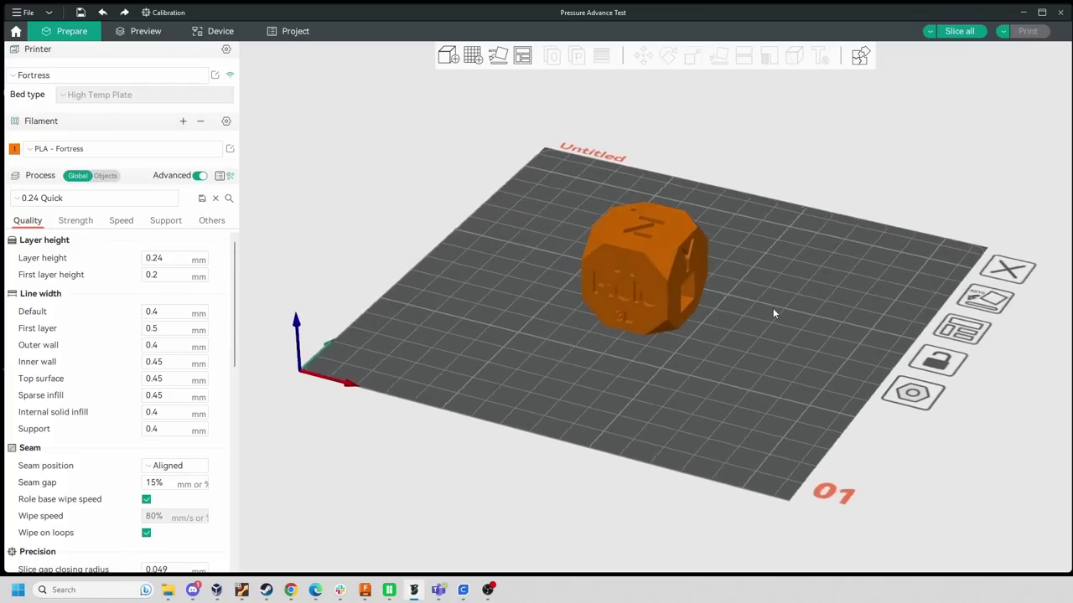
drag(779, 315, 783, 320)
click(662, 231)
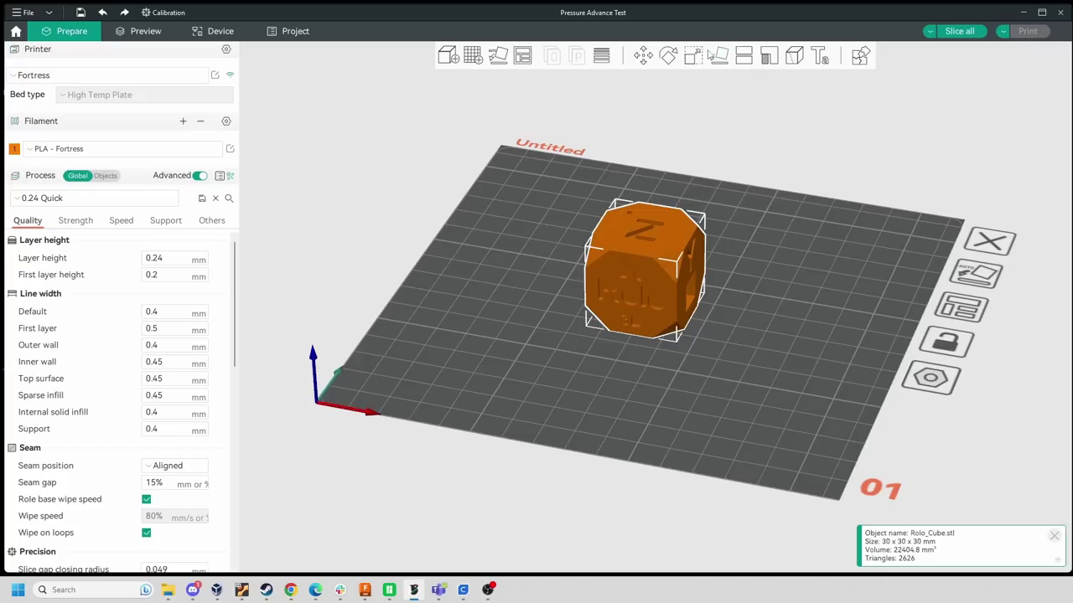
click(721, 62)
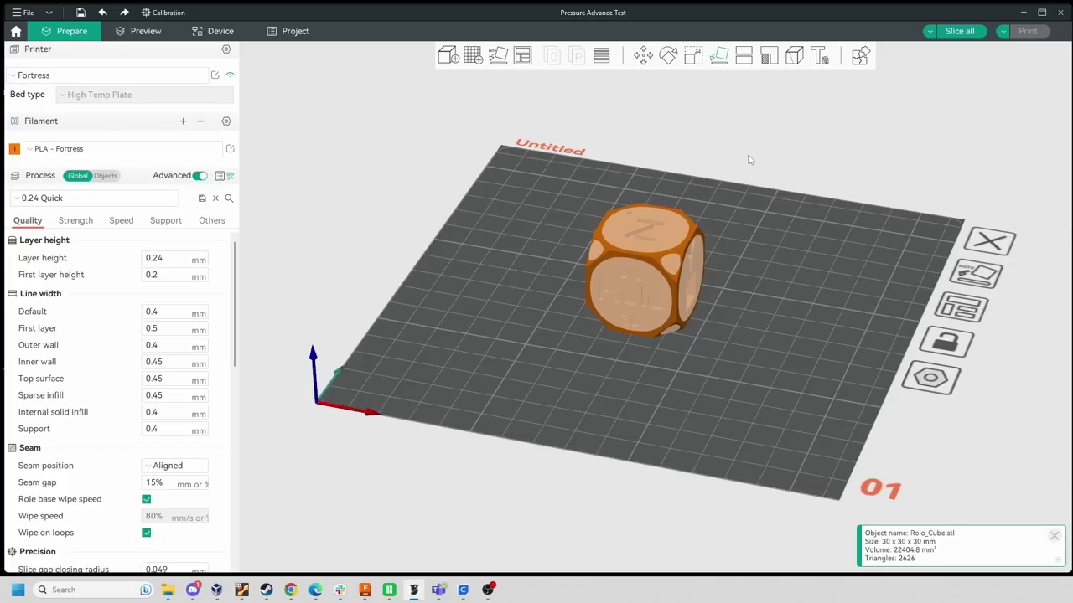
drag(744, 187, 784, 282)
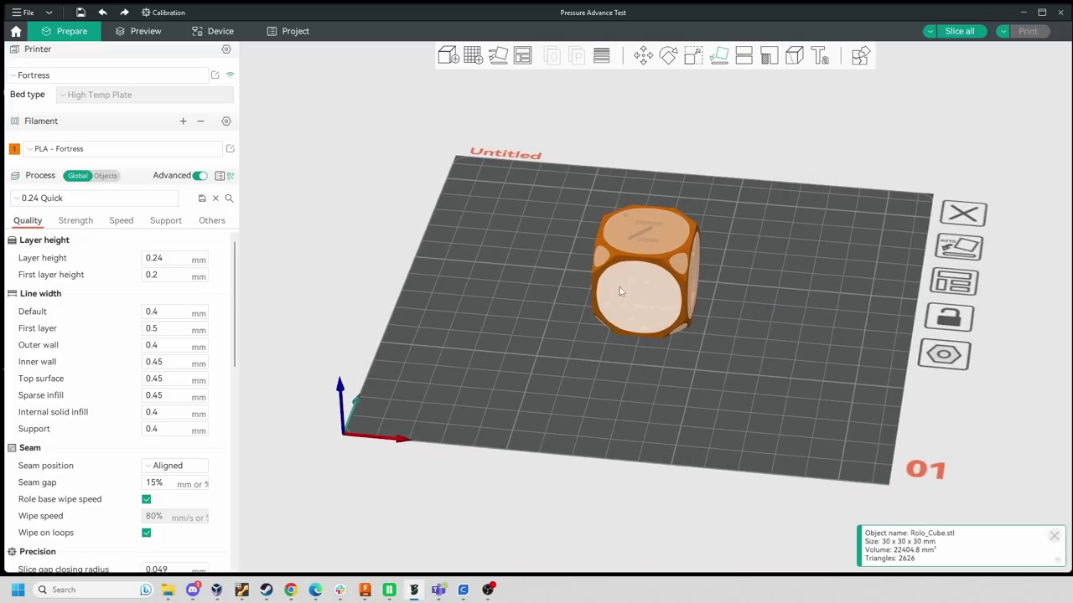
click(794, 284)
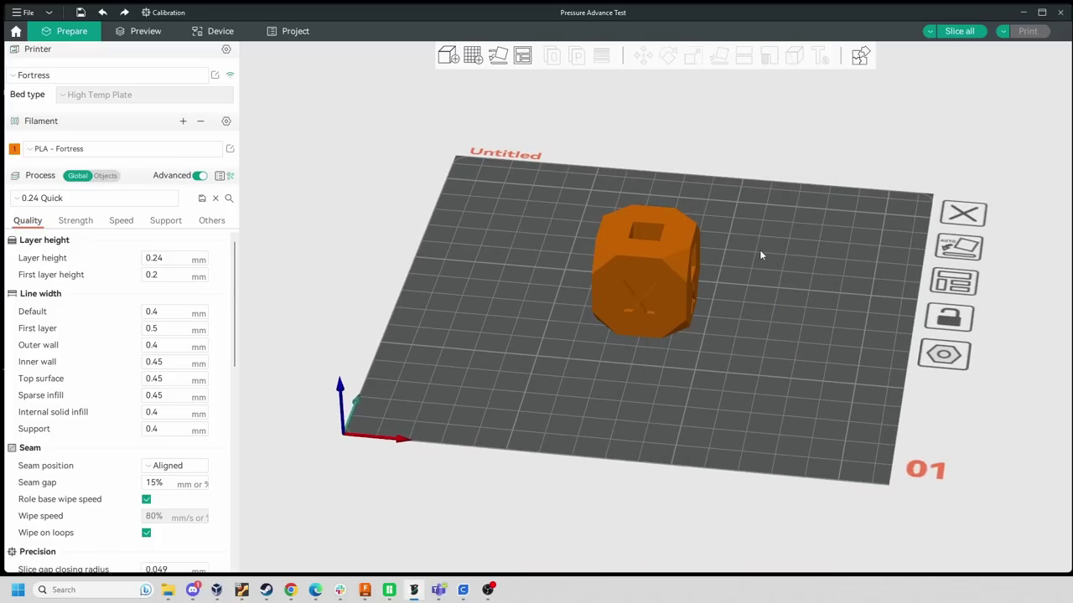
click(675, 263)
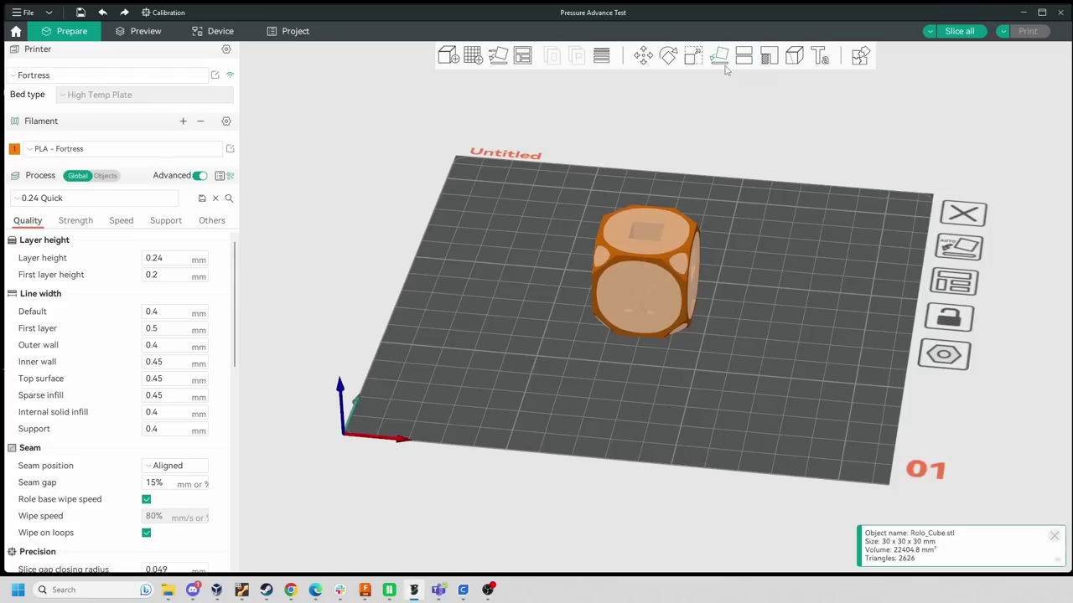
drag(682, 340, 748, 283)
key(0)
scroll(785, 271, down, 1)
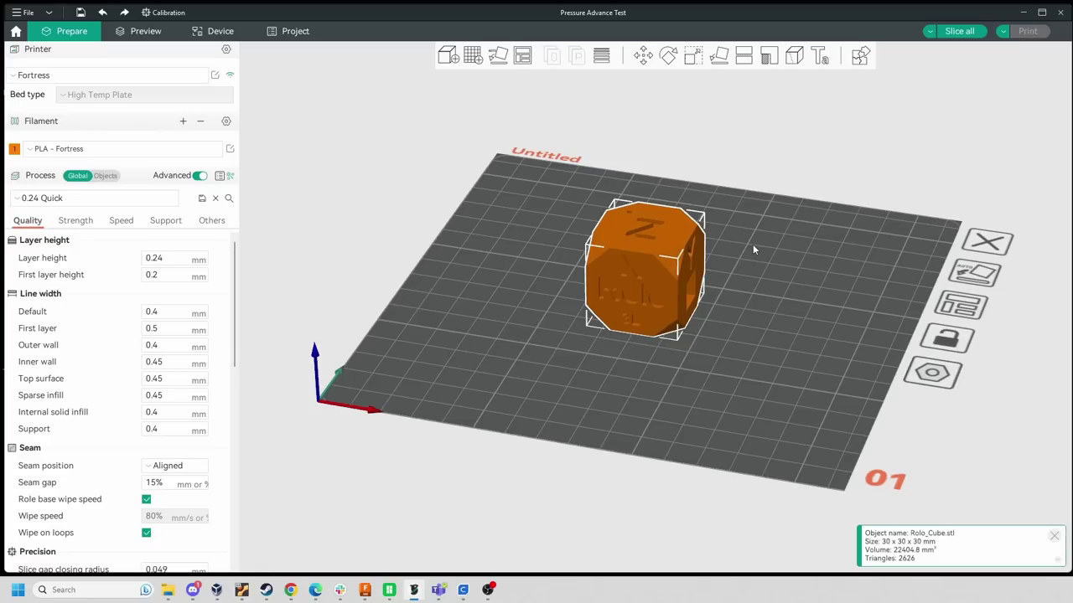
drag(769, 248, 763, 247)
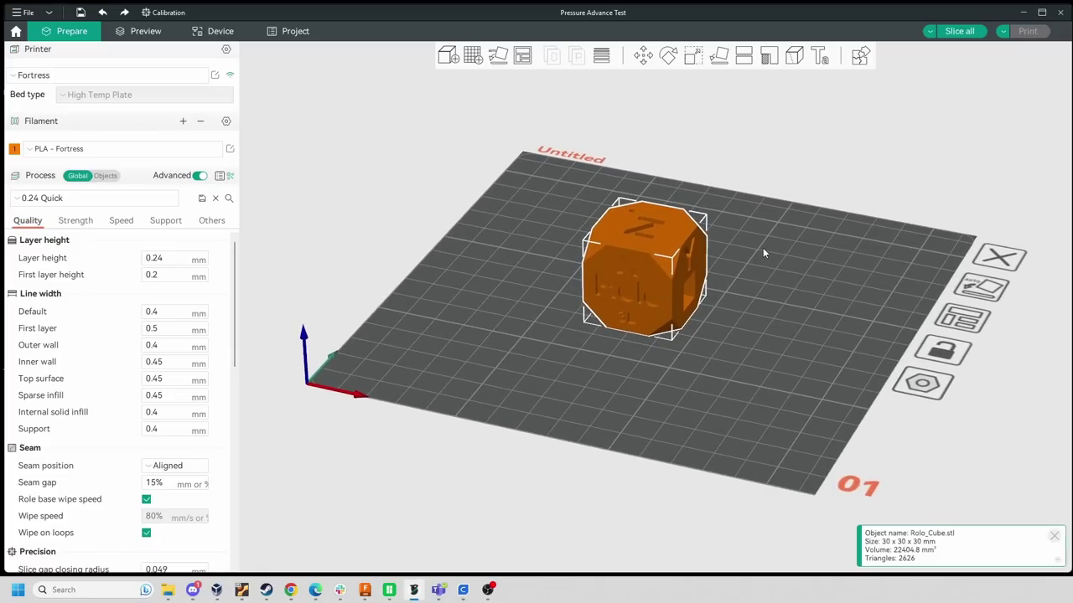
Start support painting and try a circle-brush stroke along the cube's lower edge, then undo it
click(769, 57)
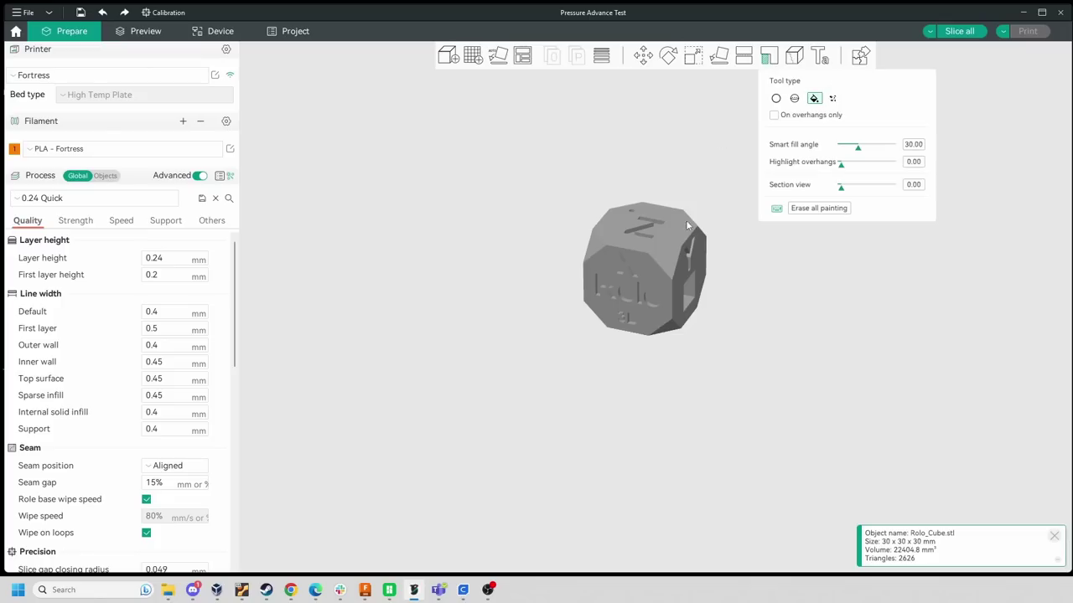
scroll(687, 239, up, 5)
drag(696, 225, 785, 336)
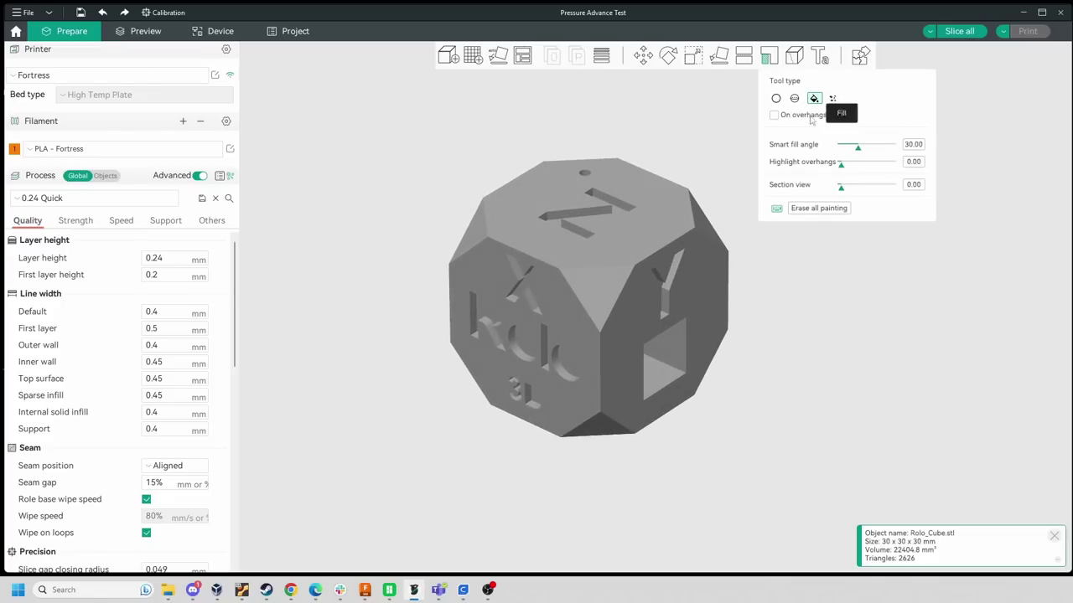
click(776, 99)
drag(685, 385, 743, 427)
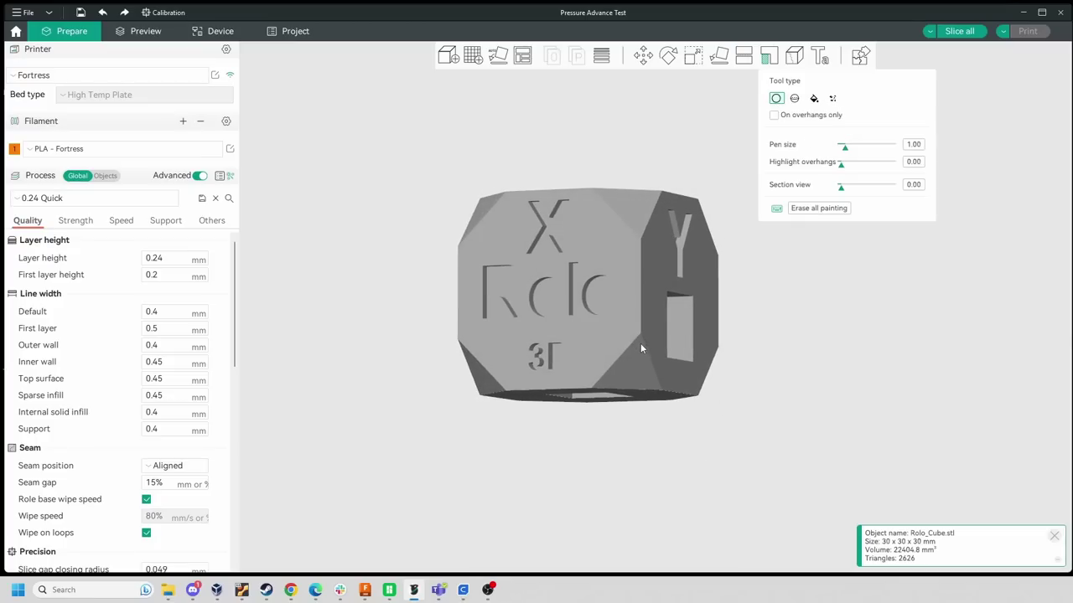
mouse_move(617, 378)
mouse_down()
mouse_move(599, 387)
mouse_move(641, 346)
mouse_up()
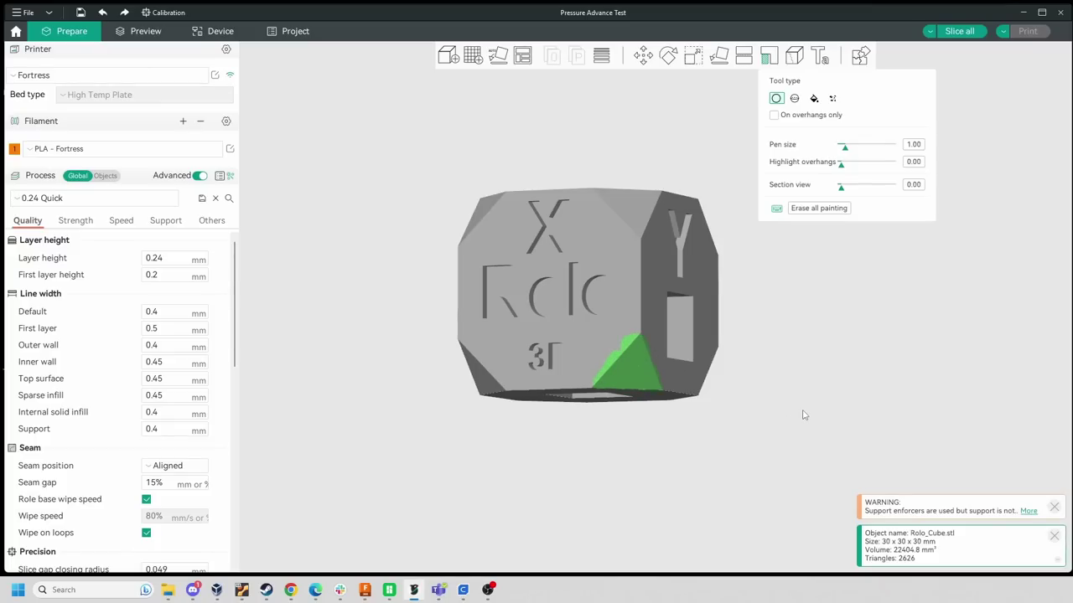
key(ctrl+z)
Fill the lower-right triangular corner facet as a support enforcer
click(814, 98)
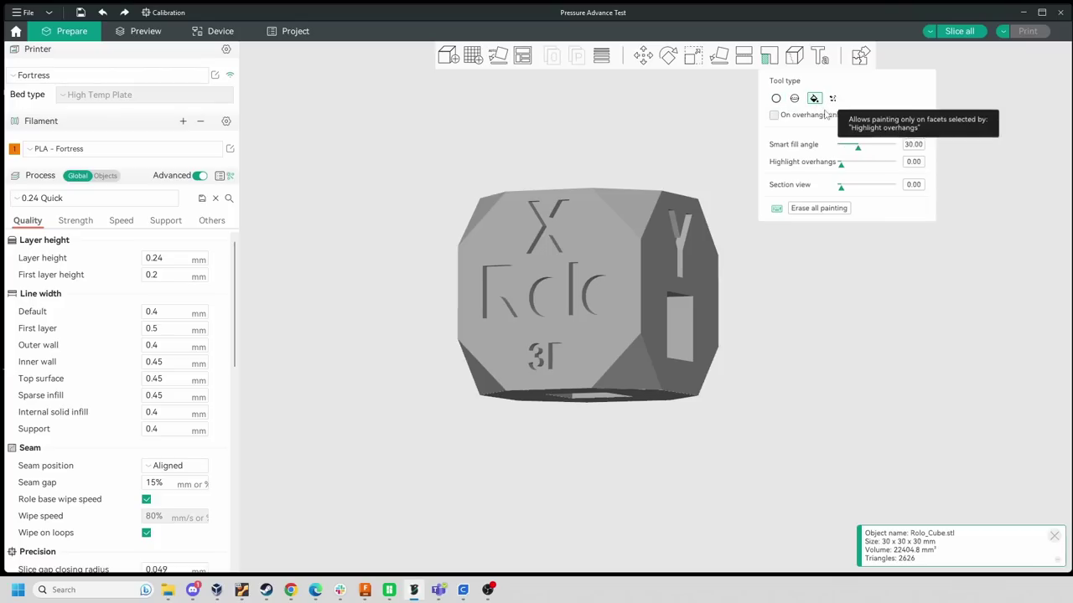
click(636, 357)
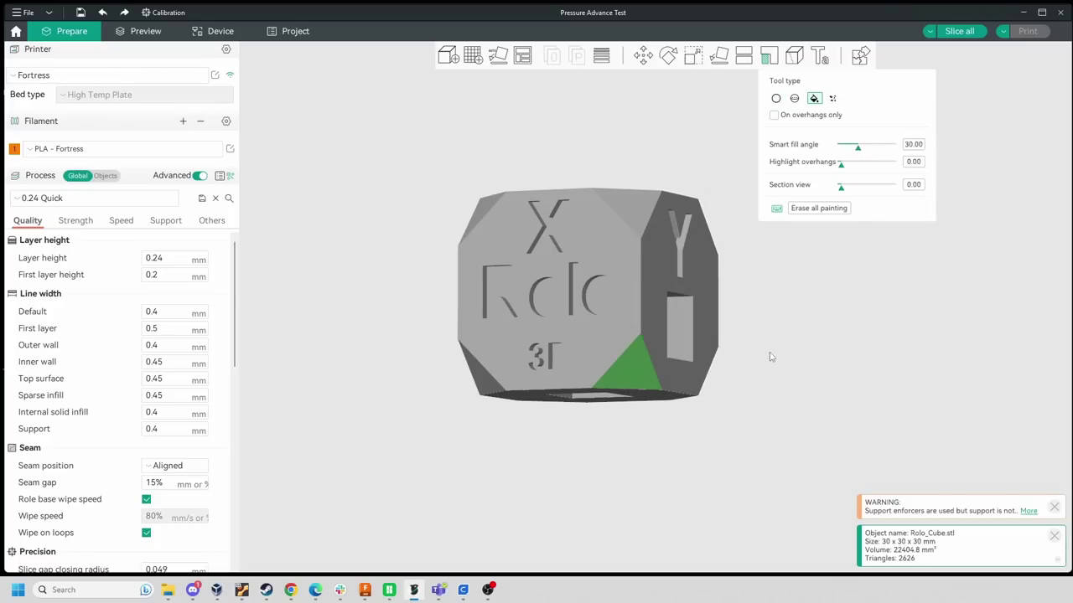
drag(771, 357, 764, 368)
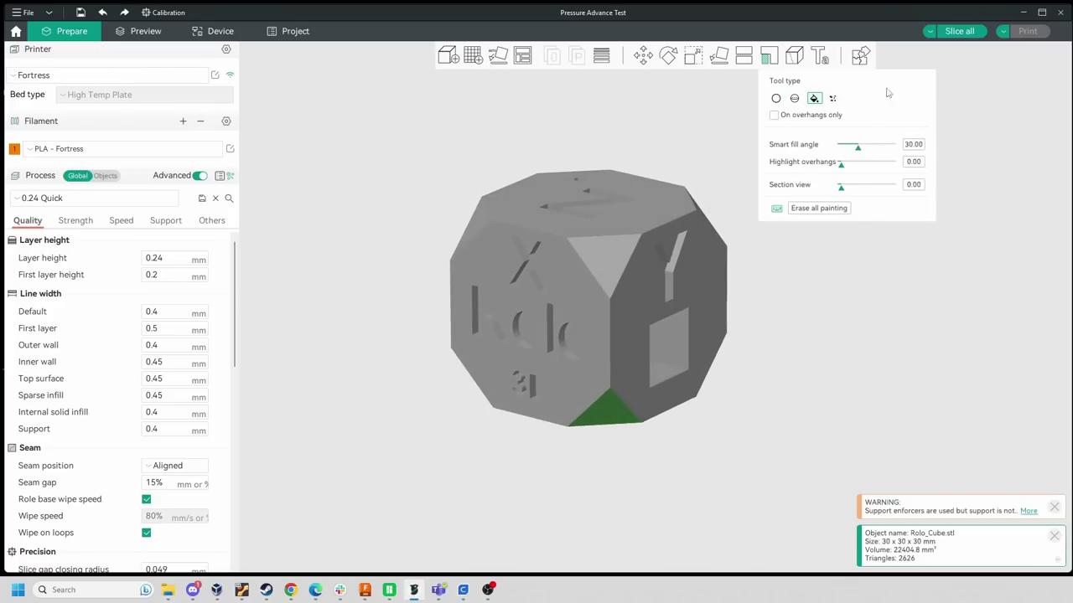
Enable support and re-slice the Rolo cube, giving a 36m50s, 12.69 g estimate
click(957, 32)
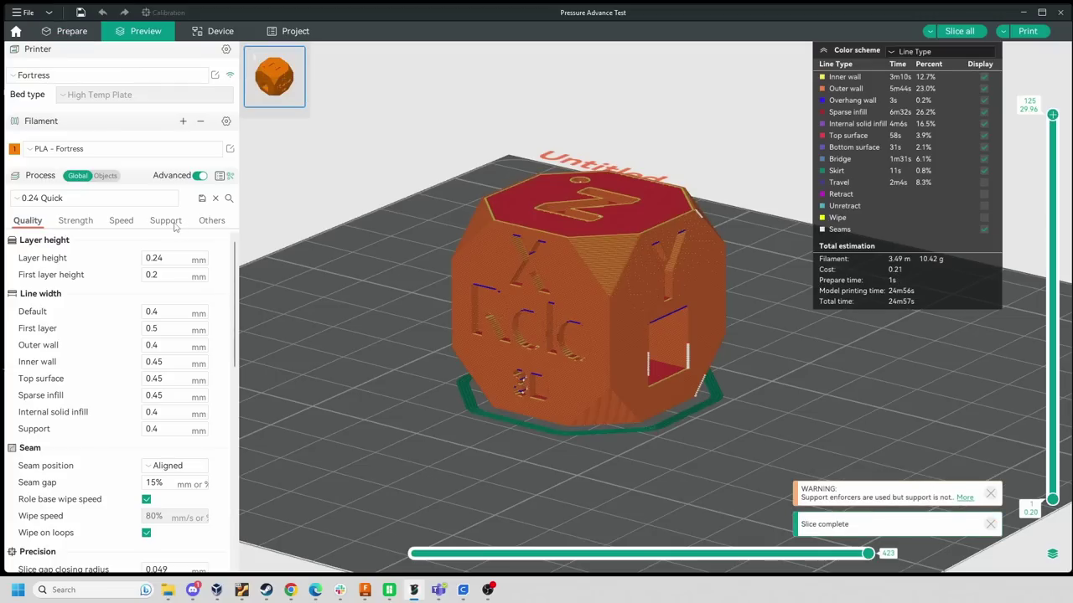
click(165, 220)
click(146, 258)
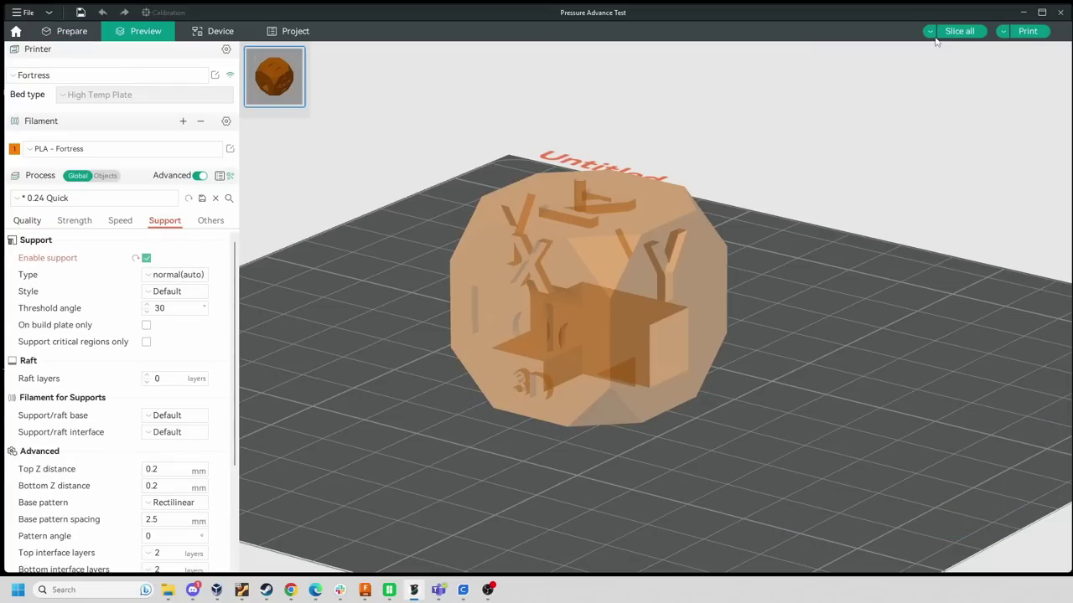
click(957, 31)
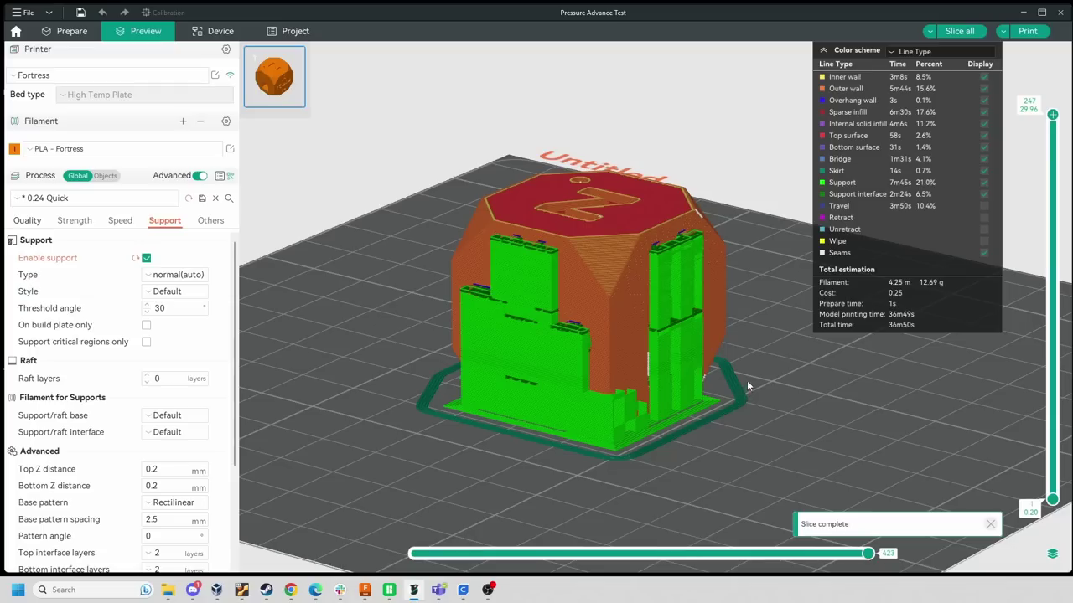
drag(746, 380, 592, 449)
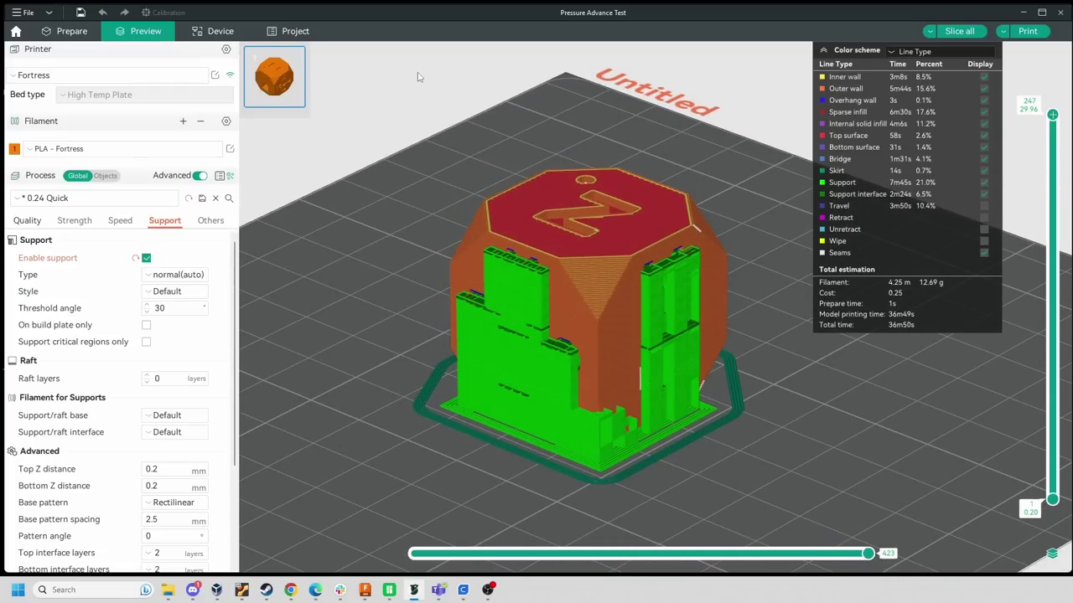
Paint the X and Rolo letter recesses as support blockers using Smart fill
click(72, 31)
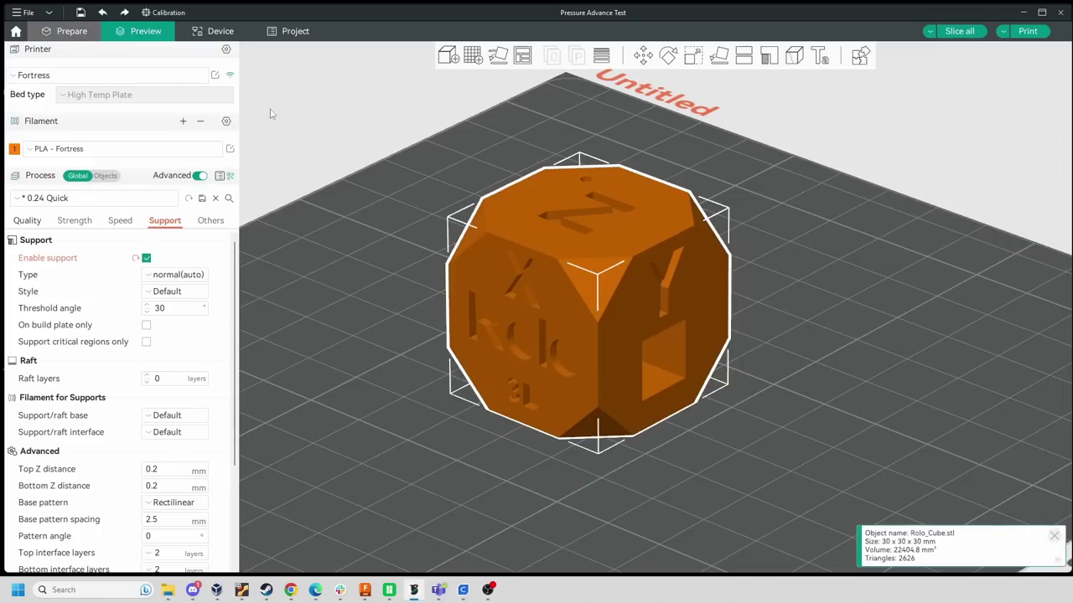
key(l)
mouse_move(763, 272)
mouse_down()
mouse_move(779, 324)
mouse_move(672, 295)
mouse_up()
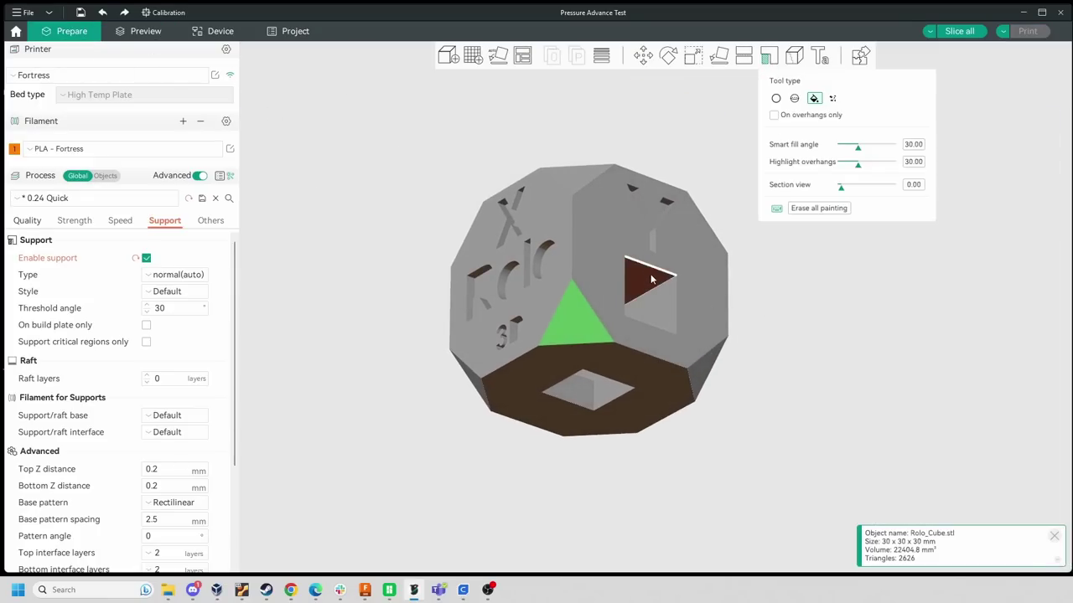
scroll(502, 209, up, 2)
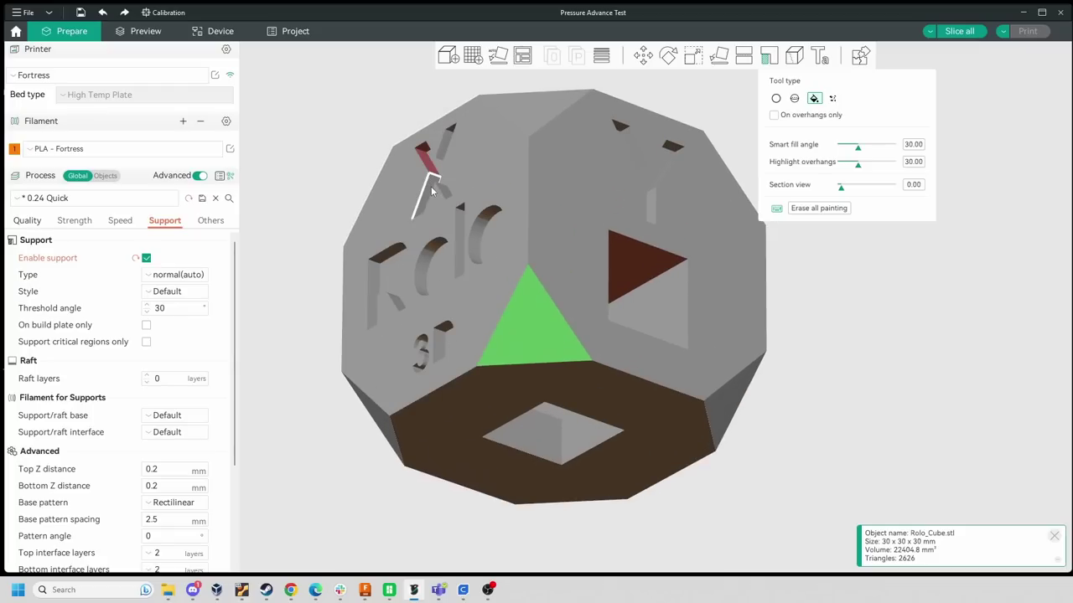
click(449, 144)
click(484, 233)
click(431, 262)
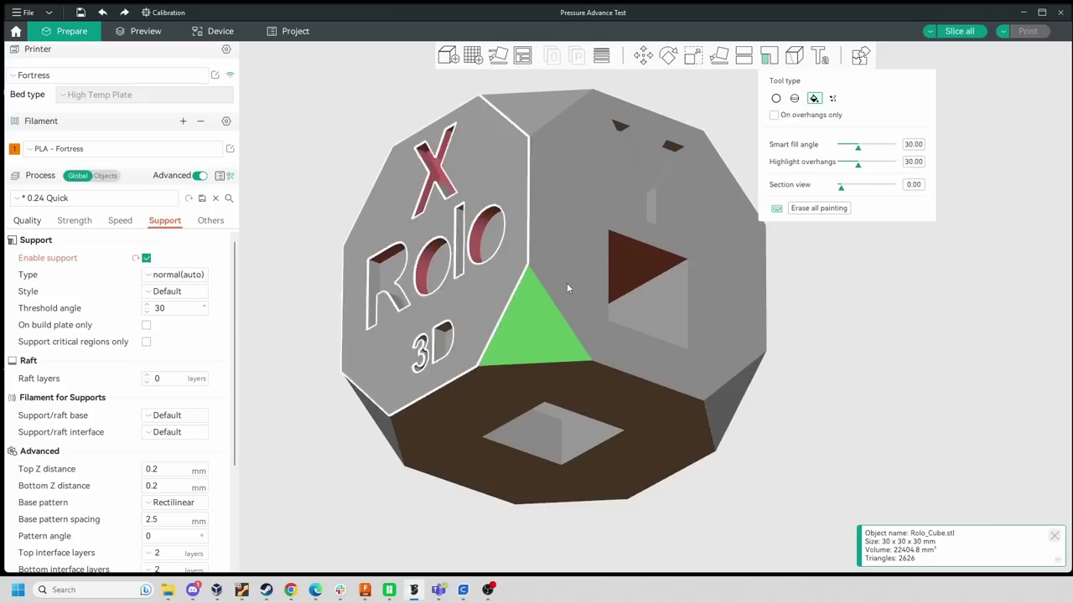
drag(890, 342, 507, 168)
click(955, 31)
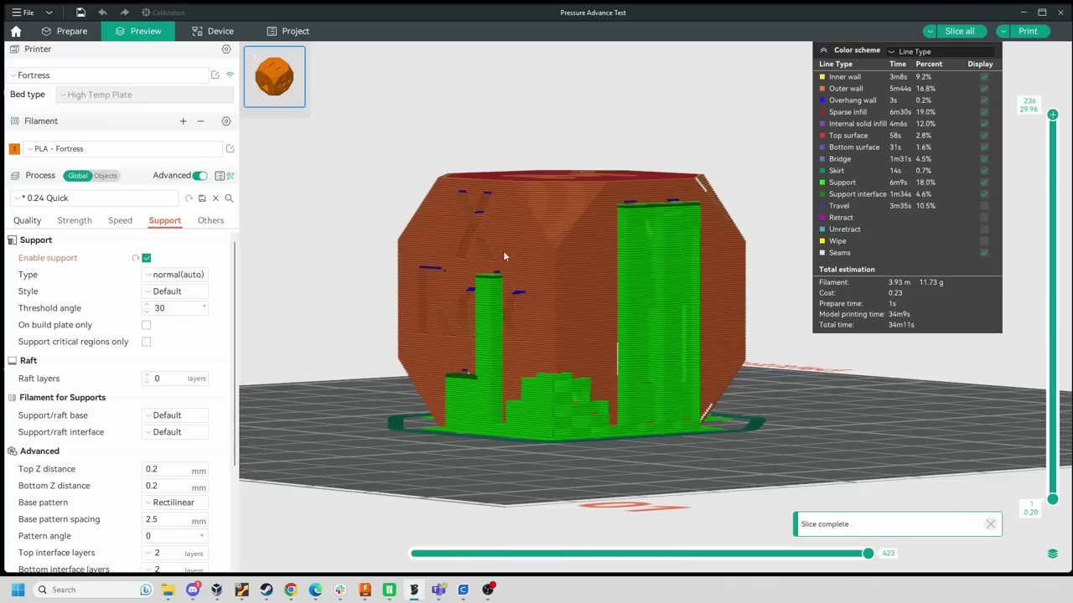
drag(502, 249, 548, 317)
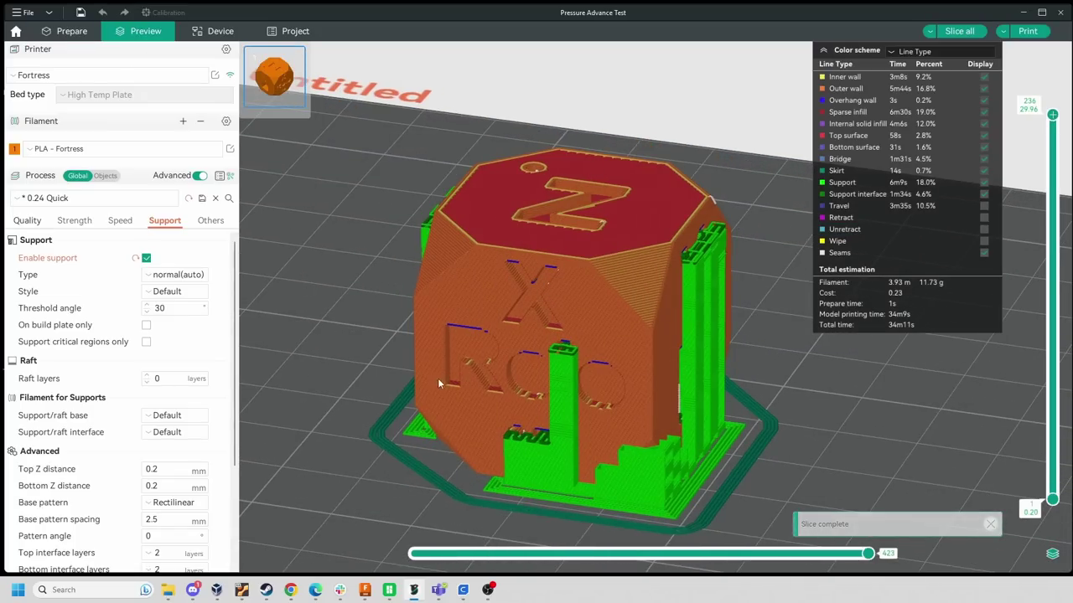
drag(442, 386, 732, 300)
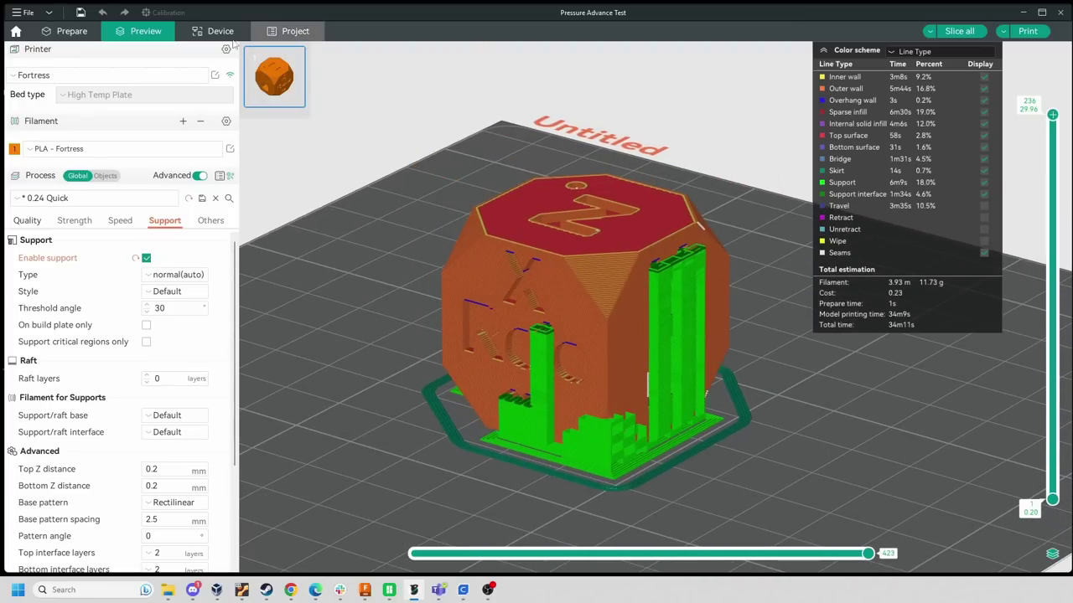
click(72, 31)
drag(828, 171, 766, 262)
scroll(766, 263, down, 4)
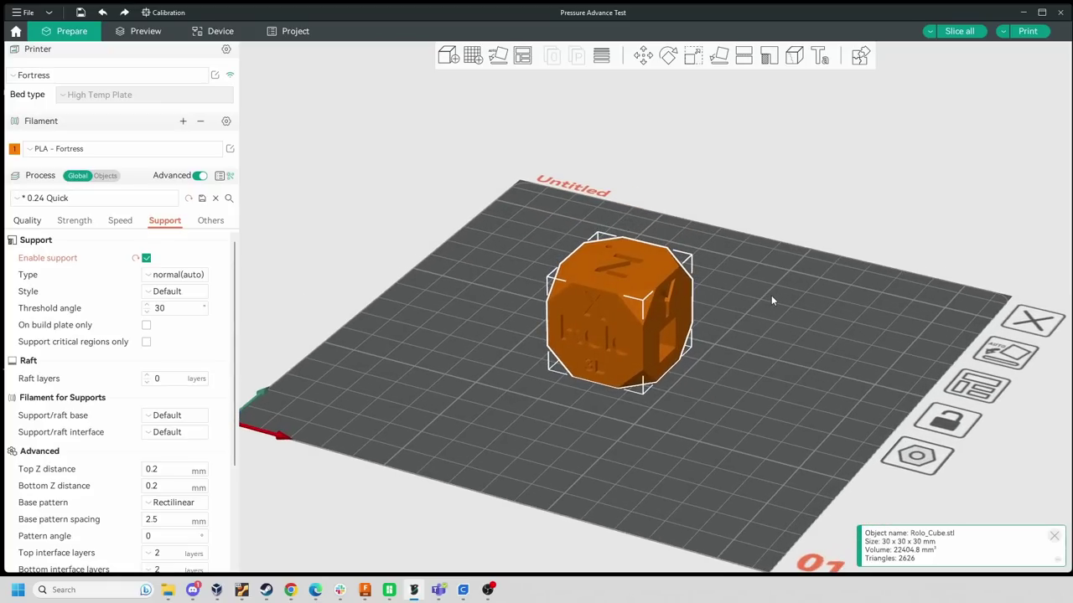
click(772, 325)
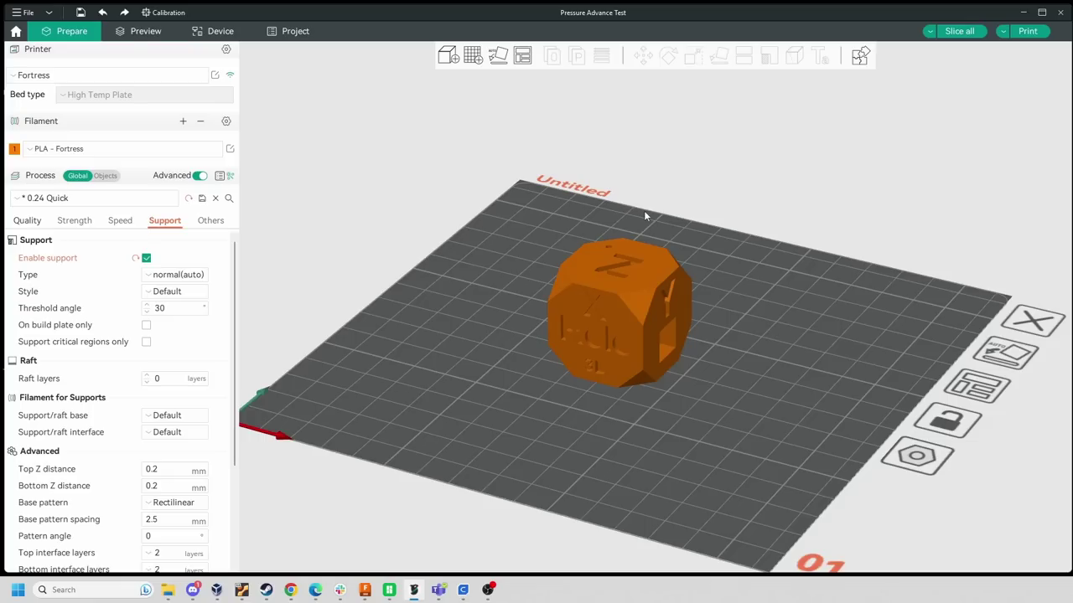
scroll(728, 317, down, 2)
scroll(737, 292, up, 1)
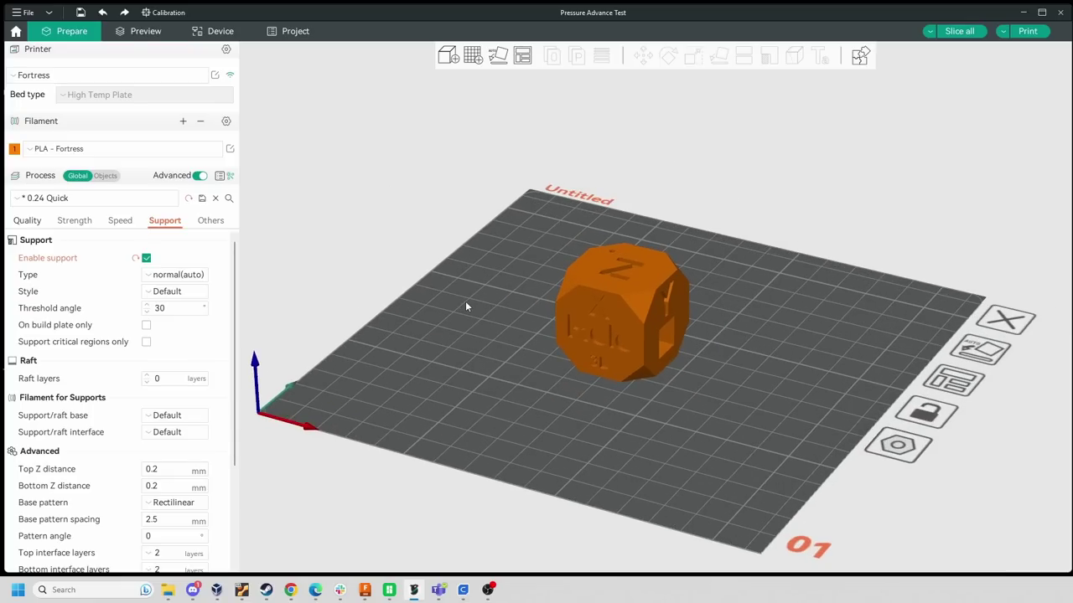
mouse_move(765, 328)
mouse_down()
mouse_move(682, 333)
mouse_move(761, 322)
mouse_move(749, 328)
mouse_up()
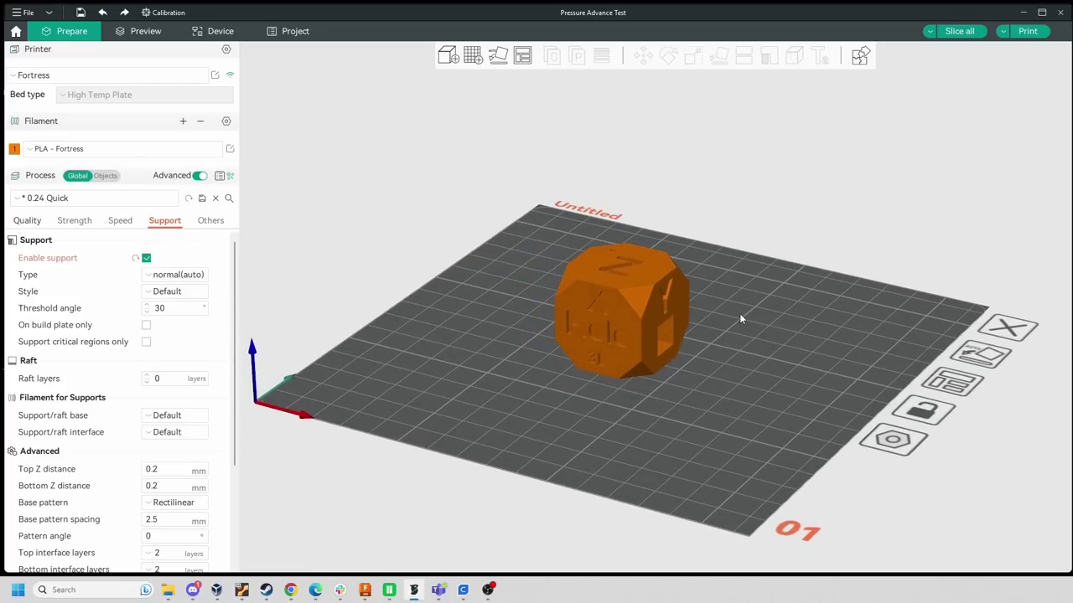
right_click(741, 315)
click(773, 334)
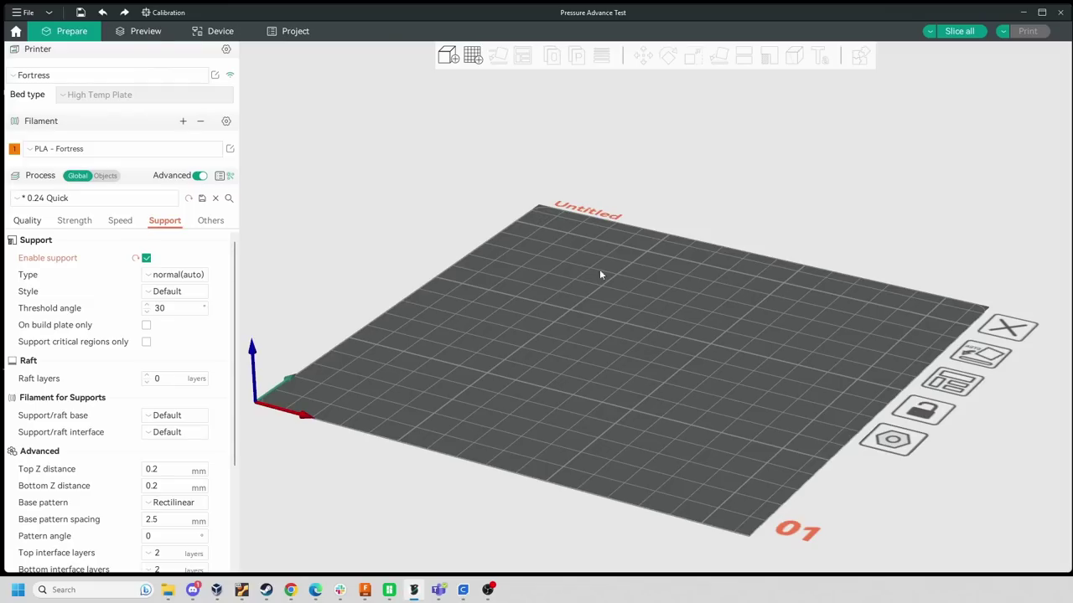
drag(610, 276, 671, 282)
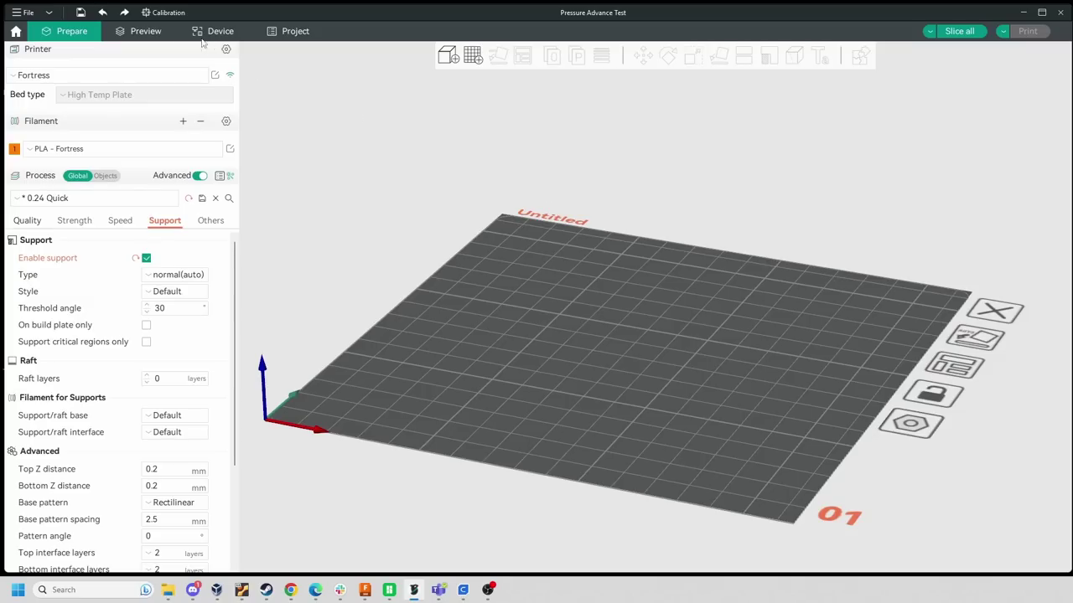
Generate a PLA temperature tower from 230 to 190 °C, discarding changed preset settings
click(179, 14)
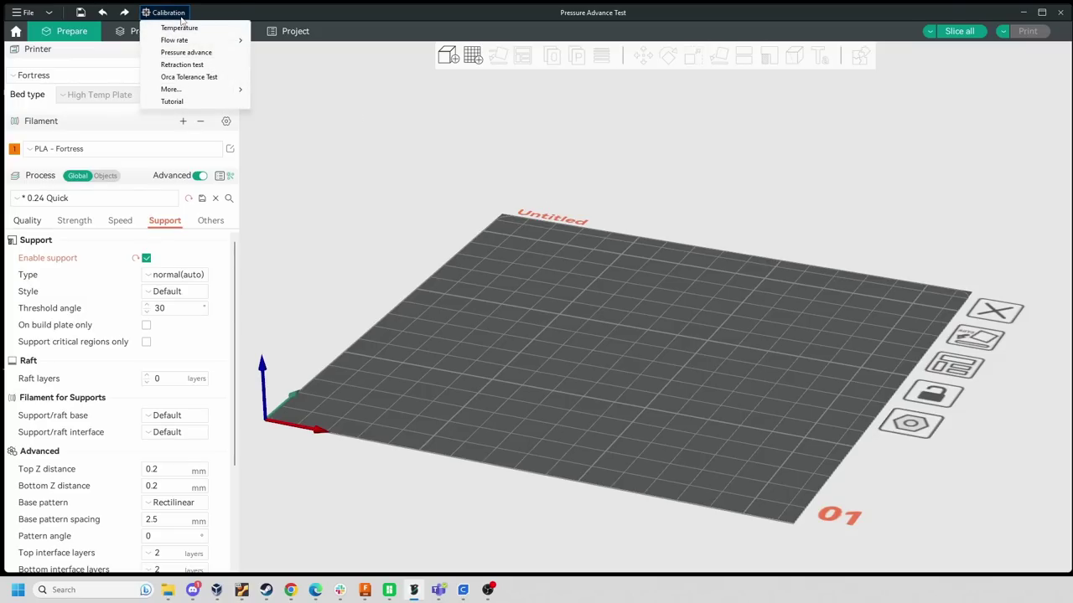
click(198, 29)
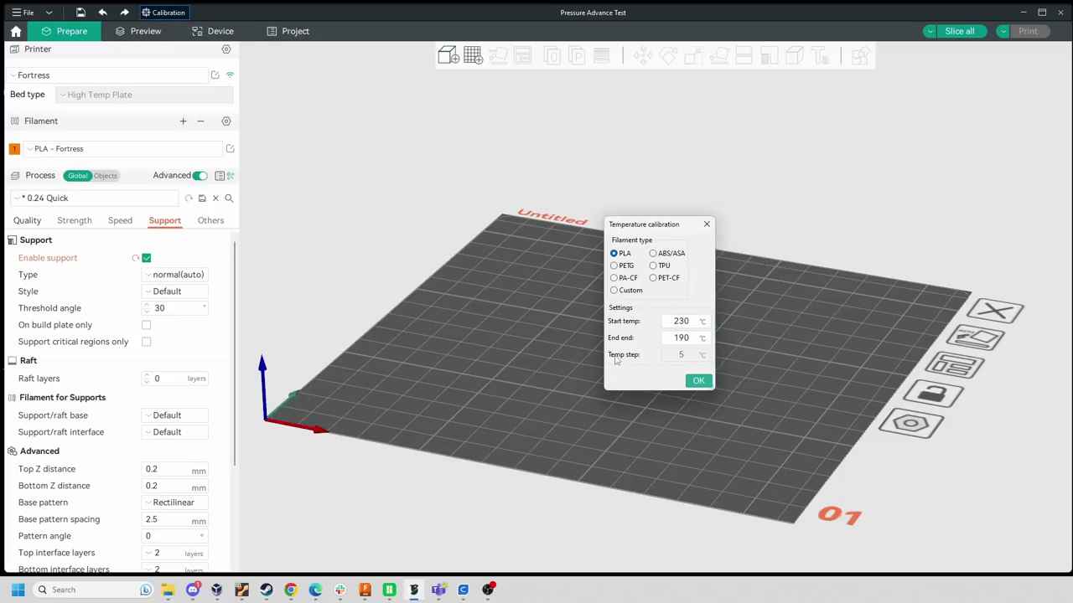
click(698, 381)
click(797, 430)
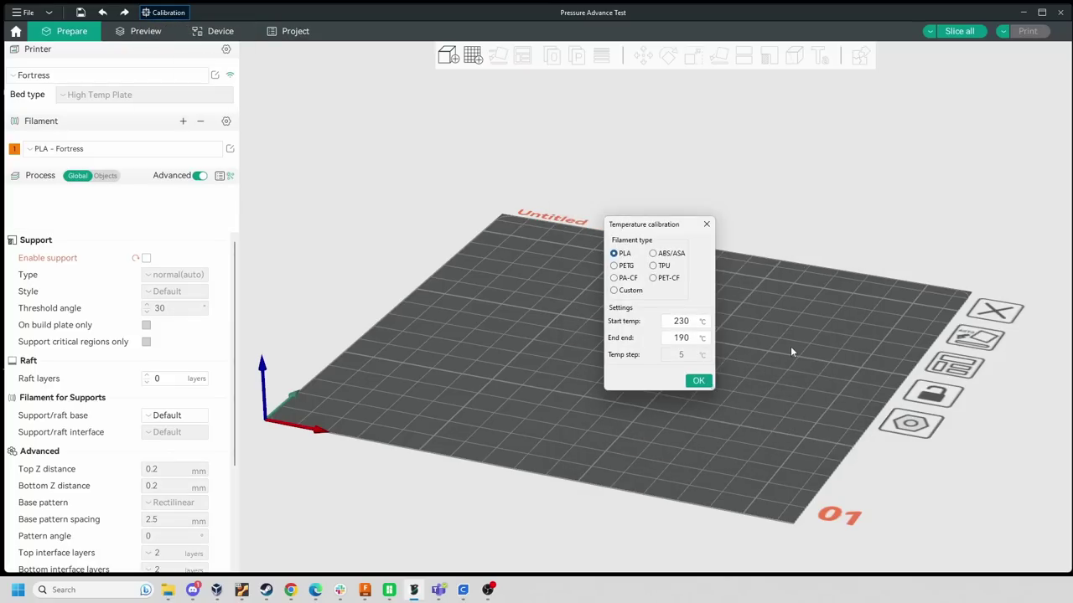
mouse_move(784, 341)
mouse_down()
mouse_move(743, 325)
mouse_move(771, 338)
mouse_up()
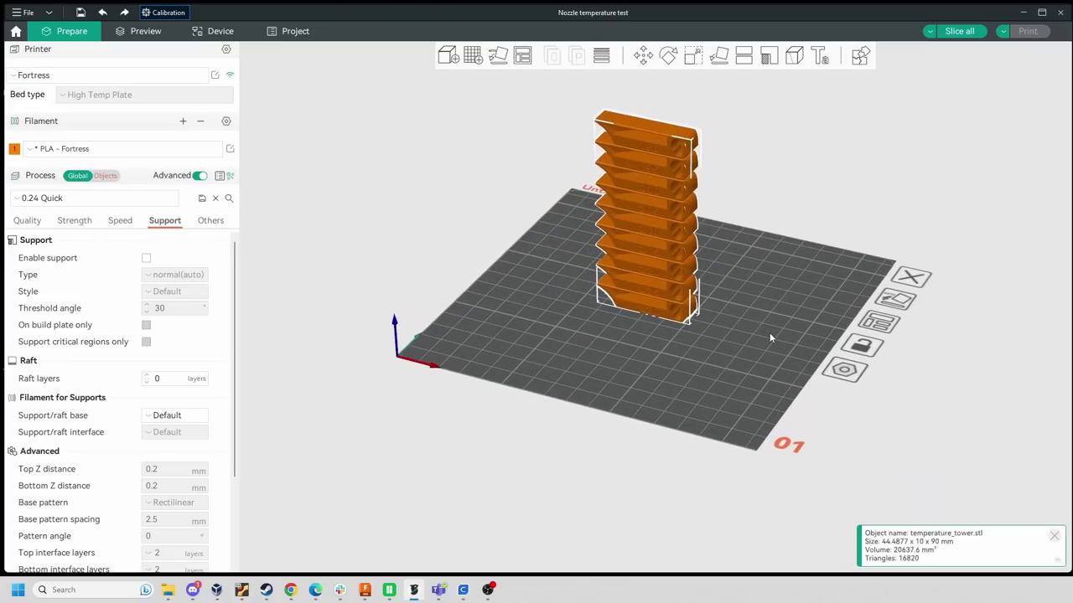
Delete all objects to leave the plate empty
right_click(757, 318)
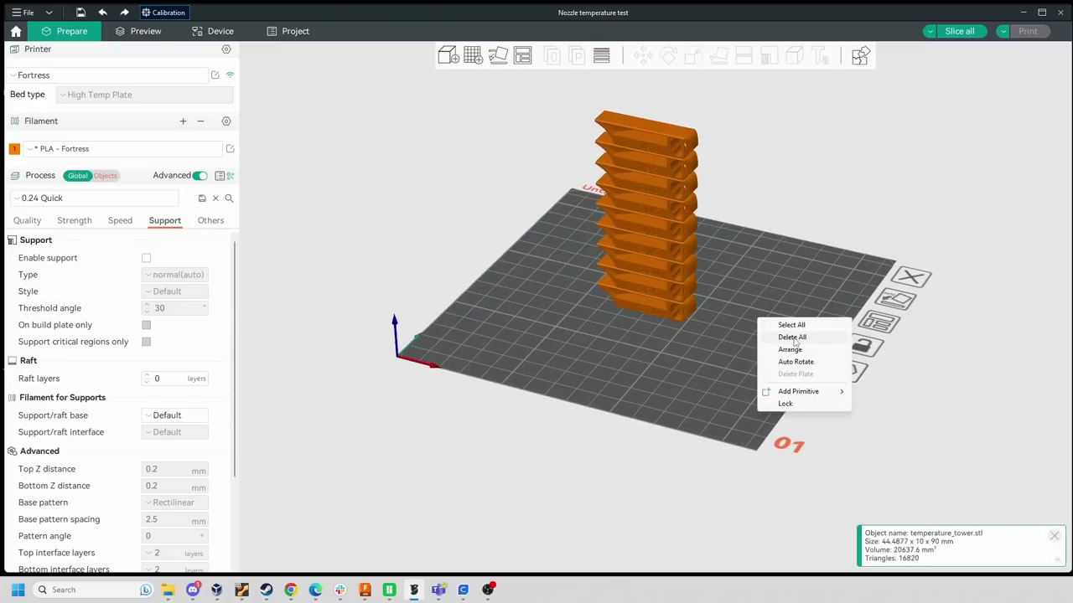
click(792, 337)
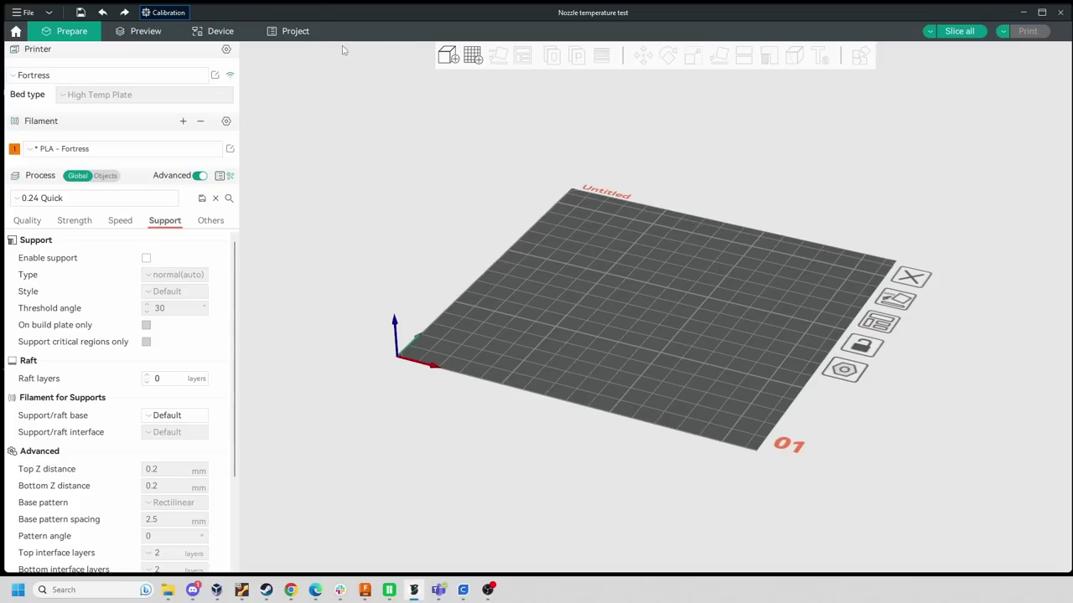
drag(625, 301, 634, 304)
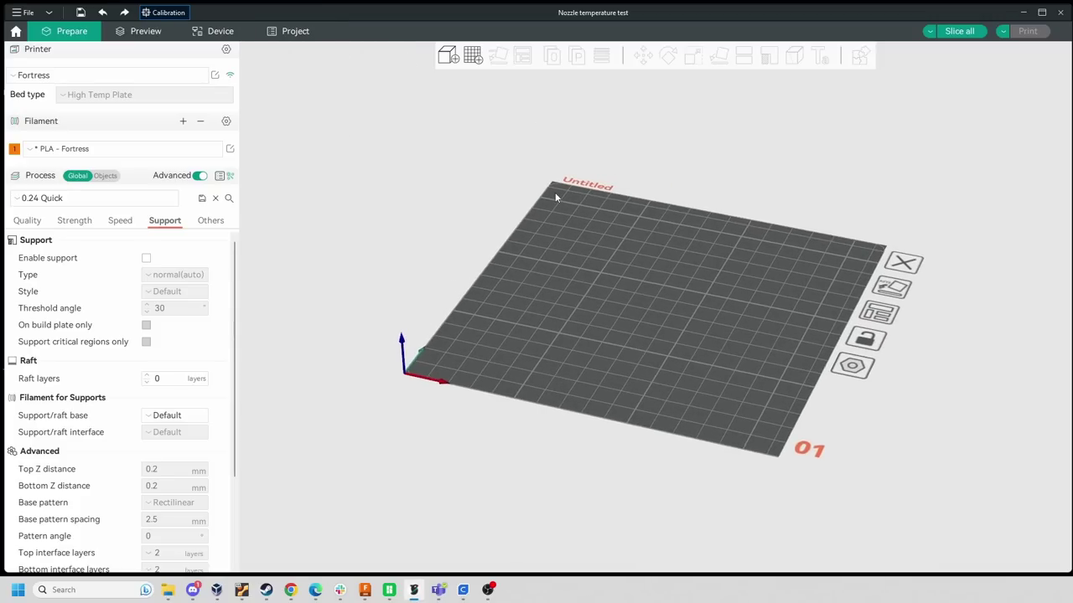
Generate the Flow rate Pass 1 test with nine blocks, discarding changed filament temperatures
click(168, 13)
mouse_move(186, 42)
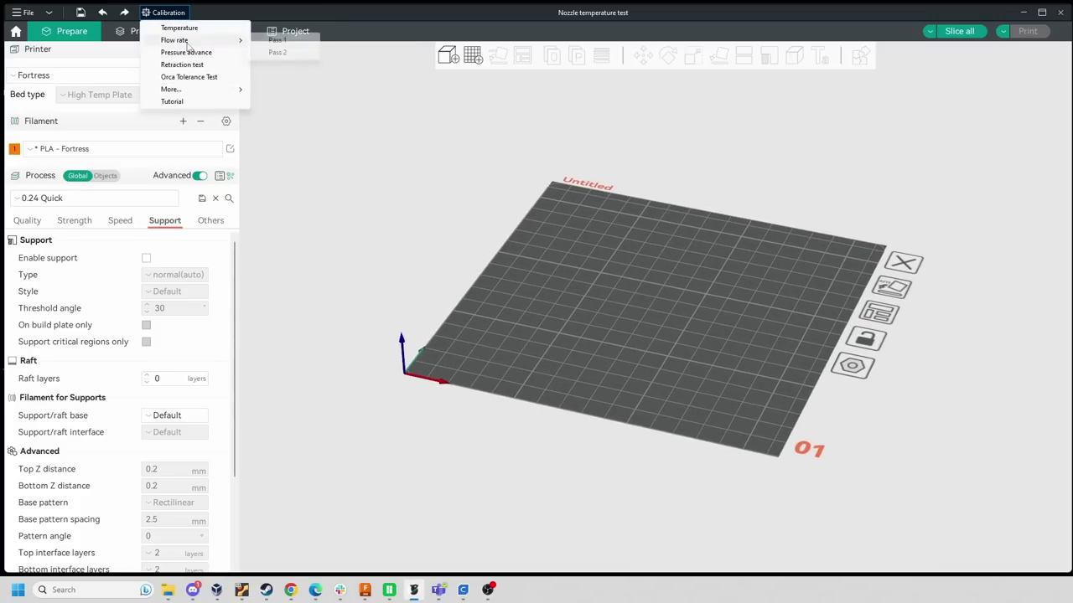
click(295, 41)
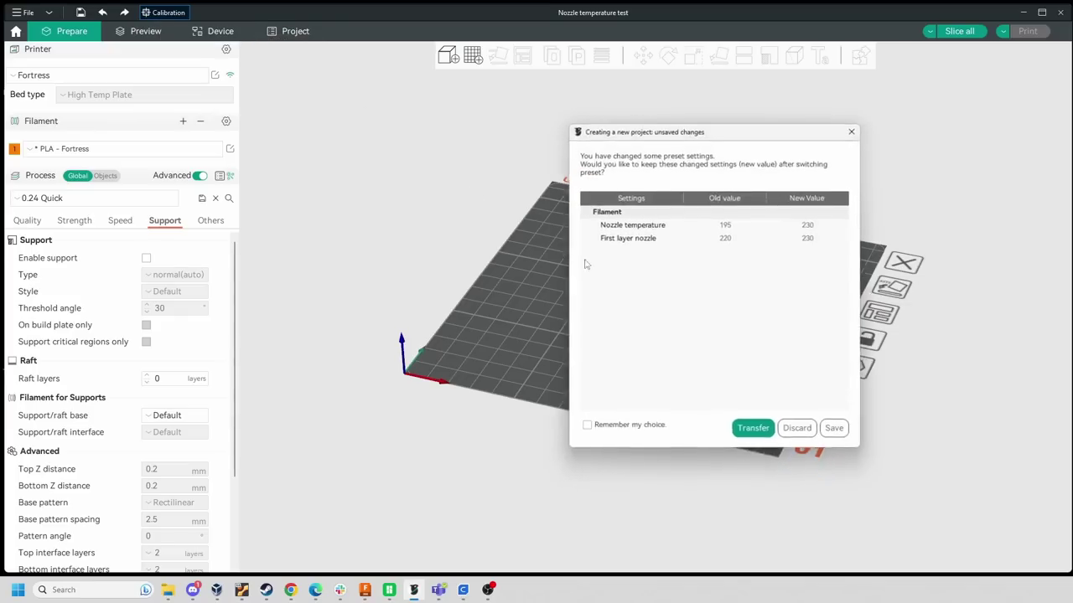
click(802, 432)
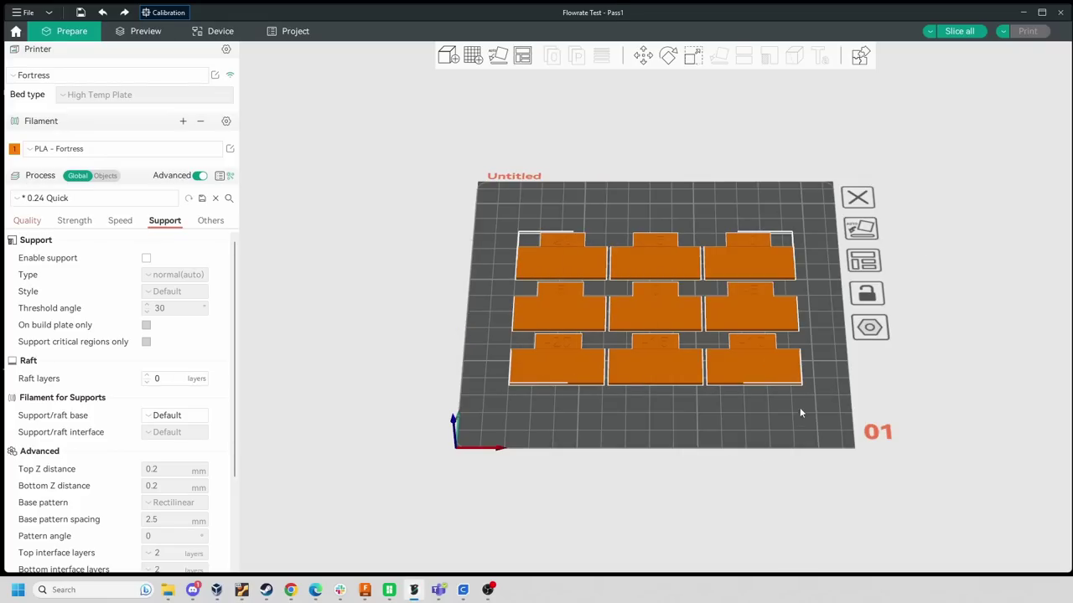
drag(801, 417, 750, 362)
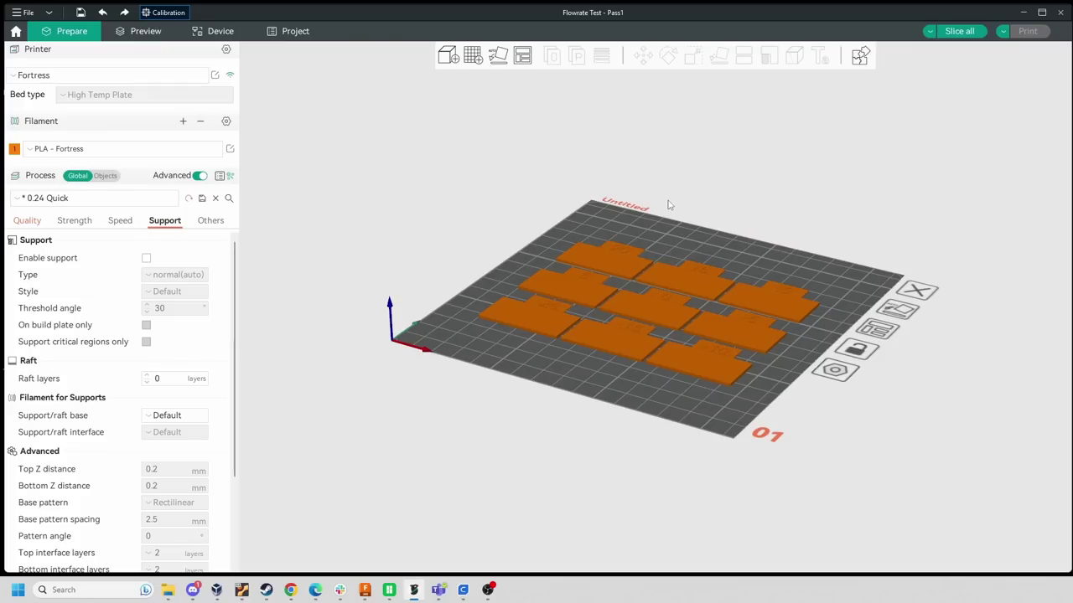
Delete all flow test blocks and start the pressure advance calibration
right_click(702, 254)
click(738, 266)
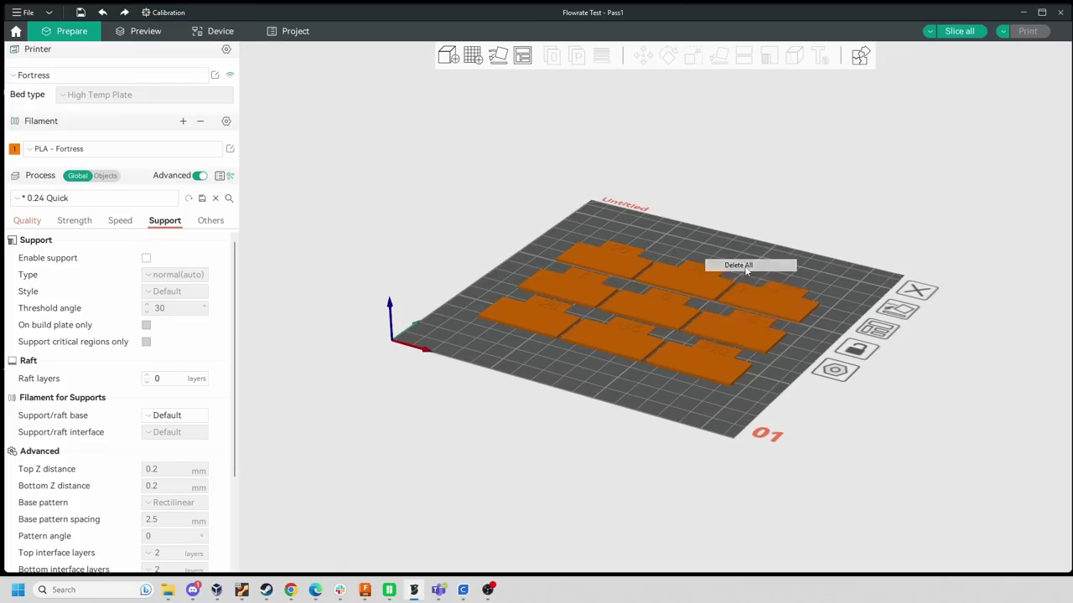
click(163, 11)
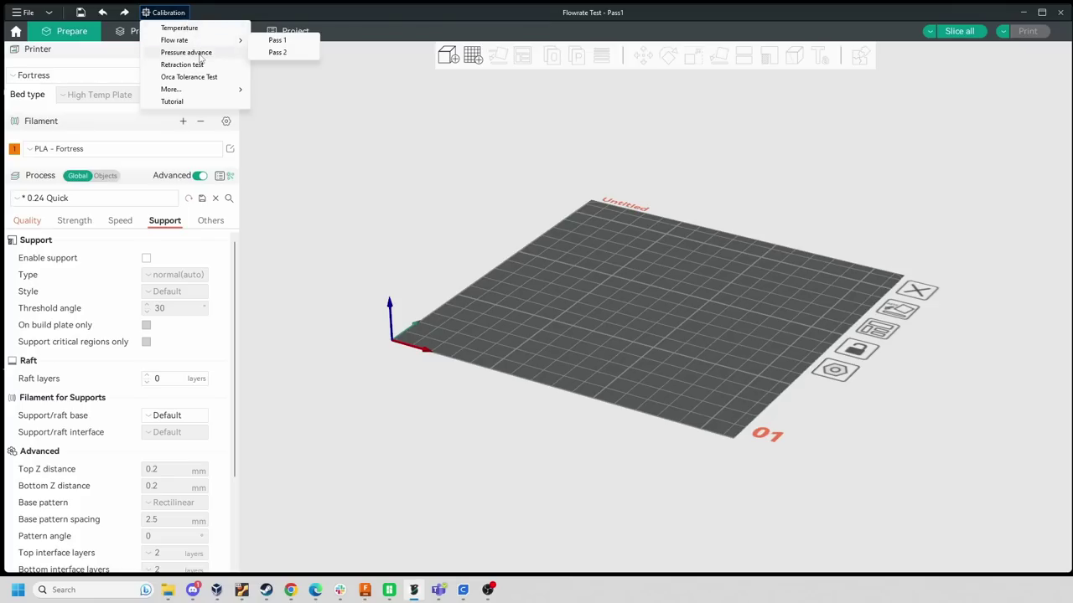
click(198, 53)
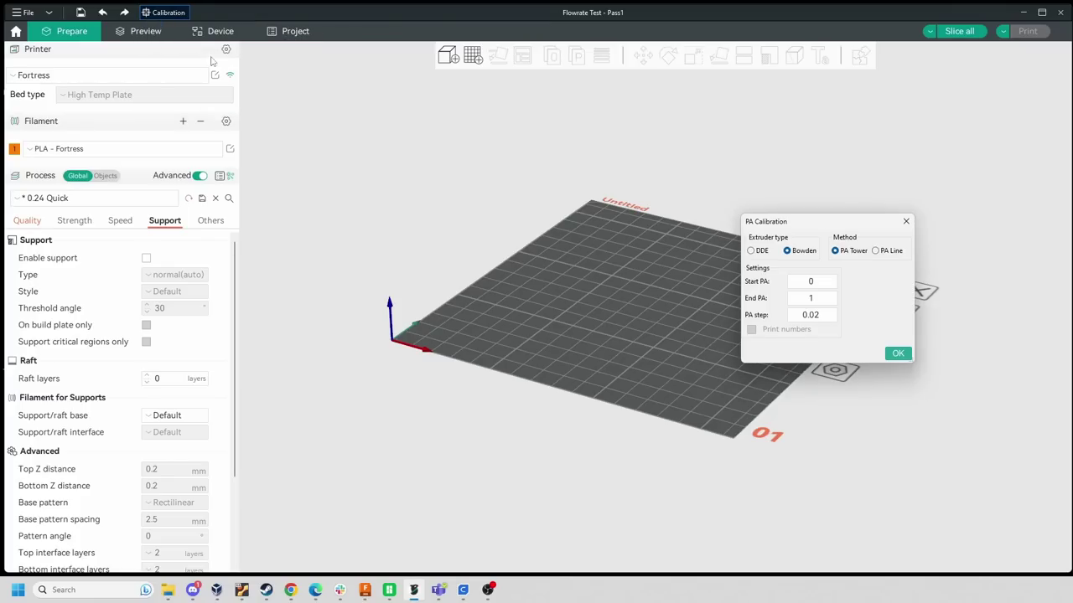
Generate a Bowden PA tower from 0 to 1 in 0.02 steps, keeping changed settings
click(899, 354)
click(759, 433)
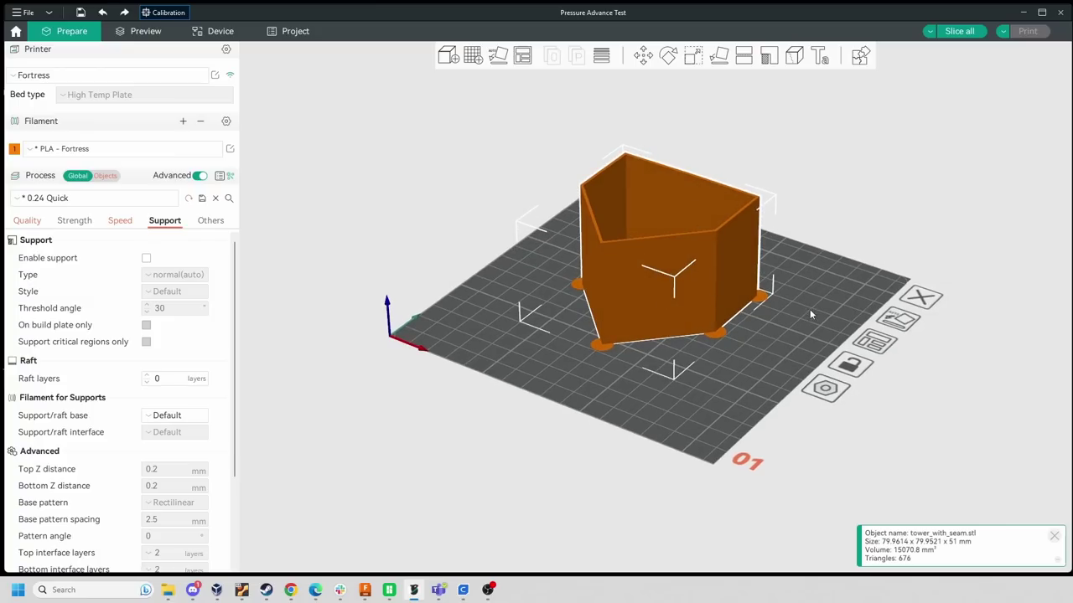
click(836, 295)
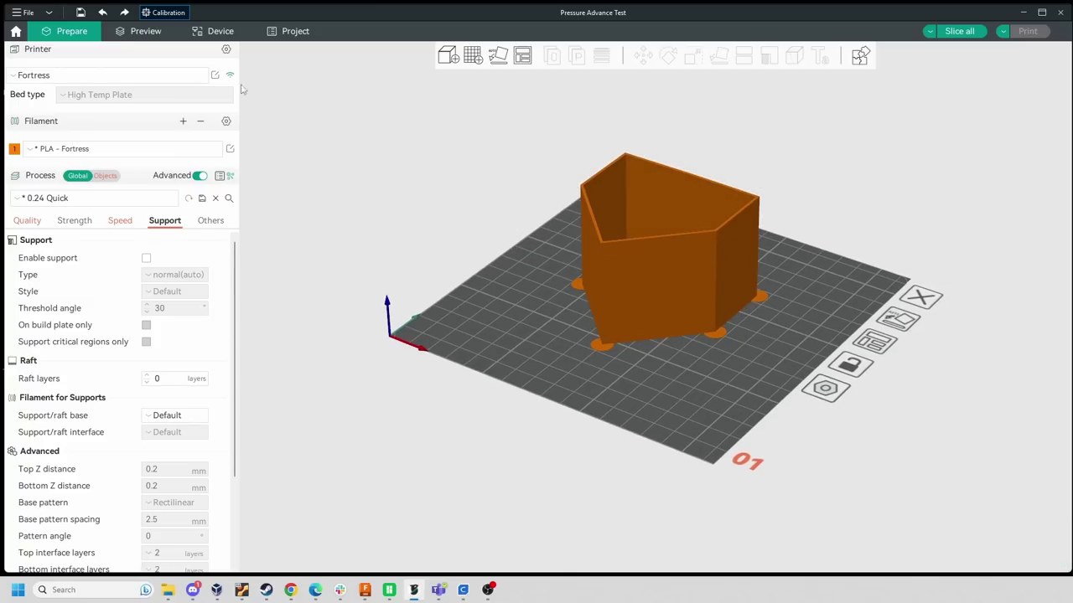
click(165, 13)
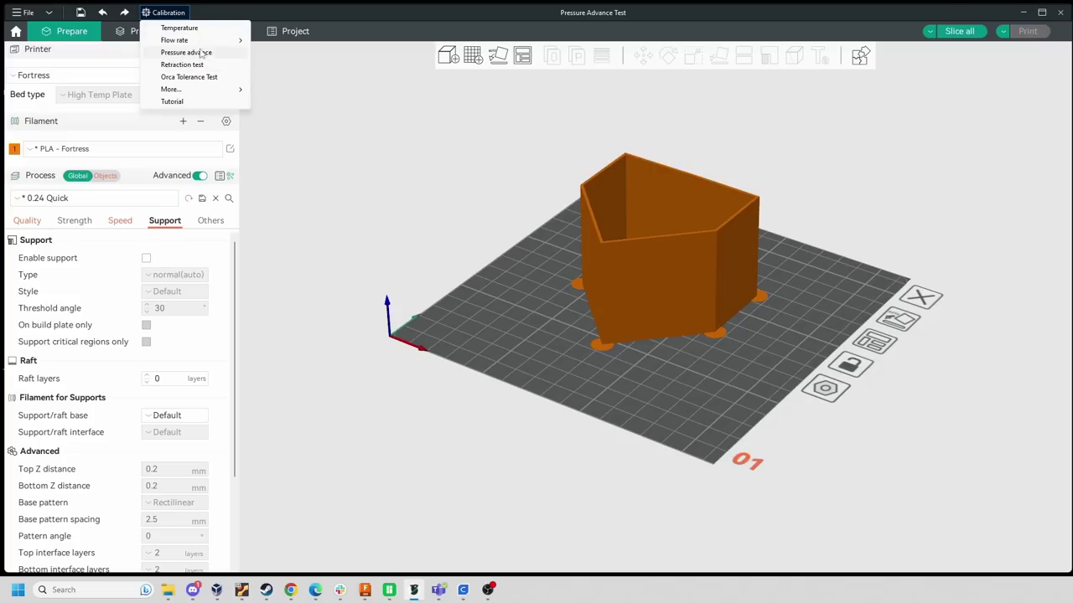
Replace the PA tower with a max volumetric speed test from 5 to 20 mm³/s, discarding changes
mouse_move(201, 88)
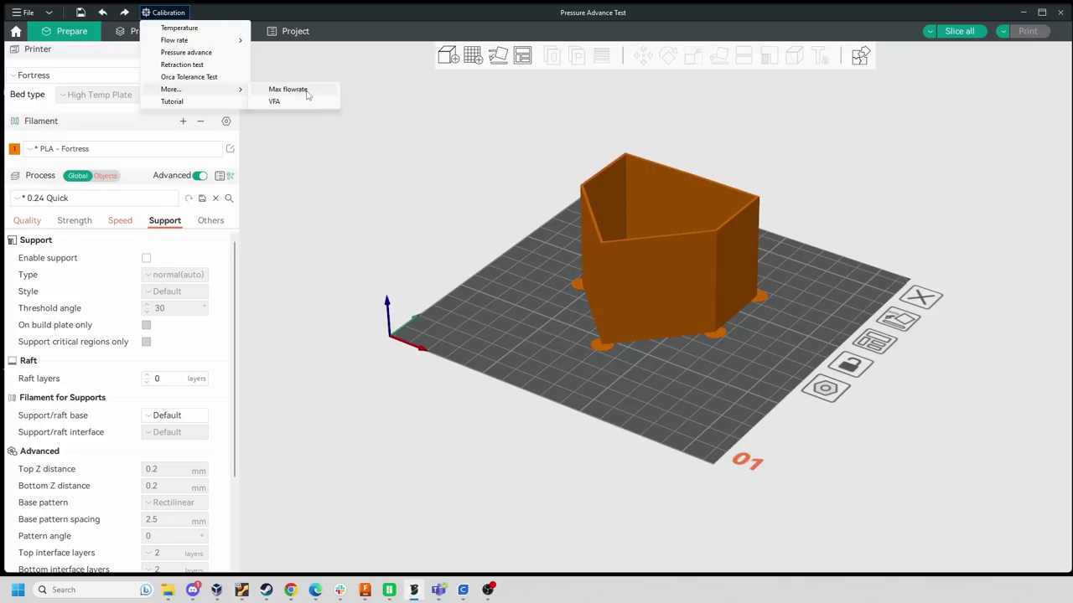
right_click(499, 280)
click(545, 296)
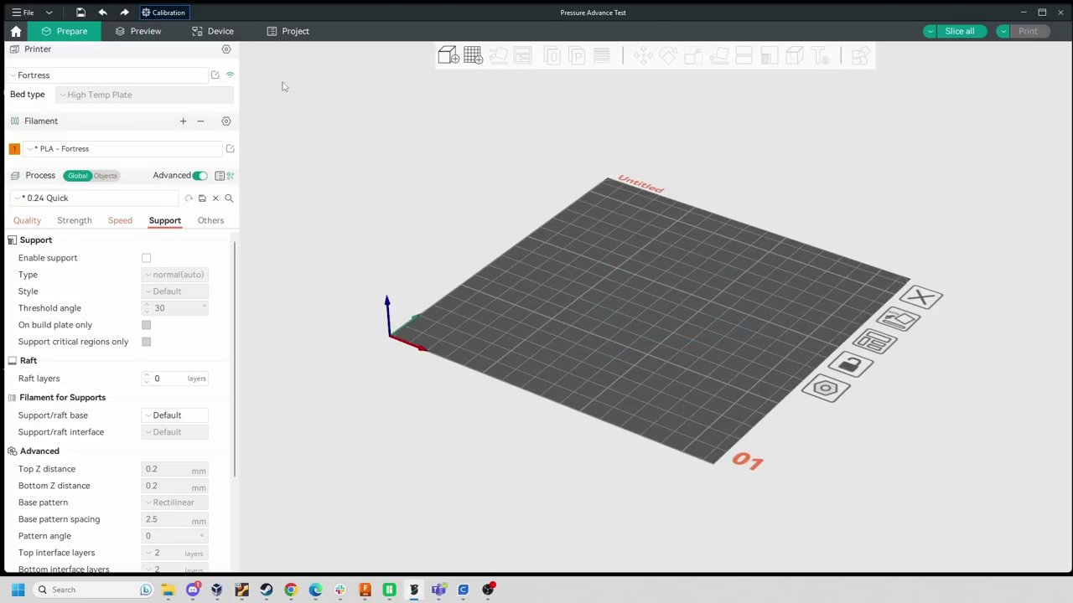
click(163, 13)
mouse_move(186, 90)
click(289, 90)
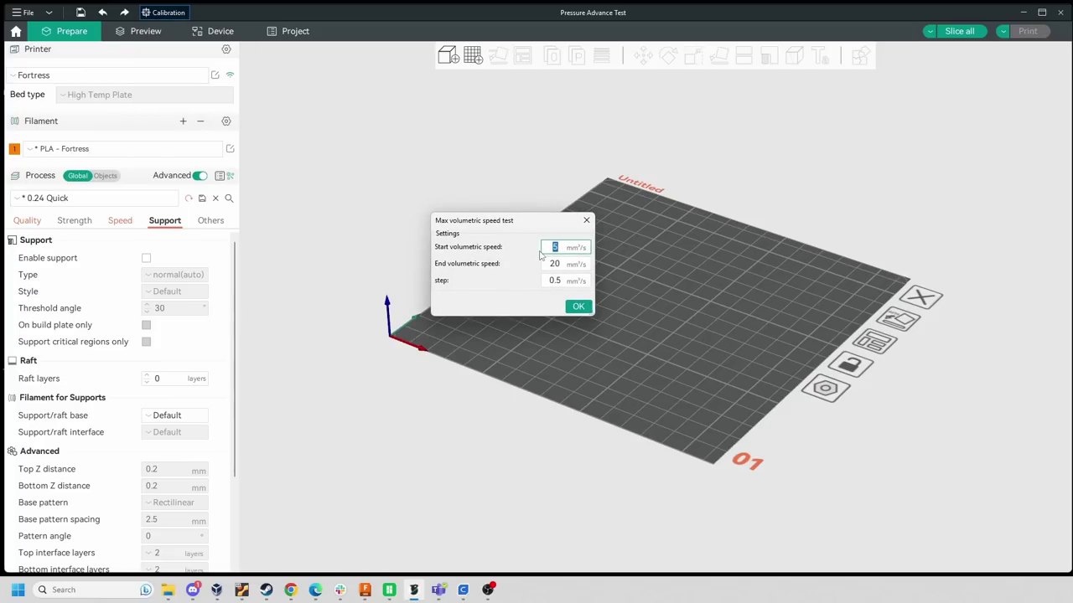
click(578, 305)
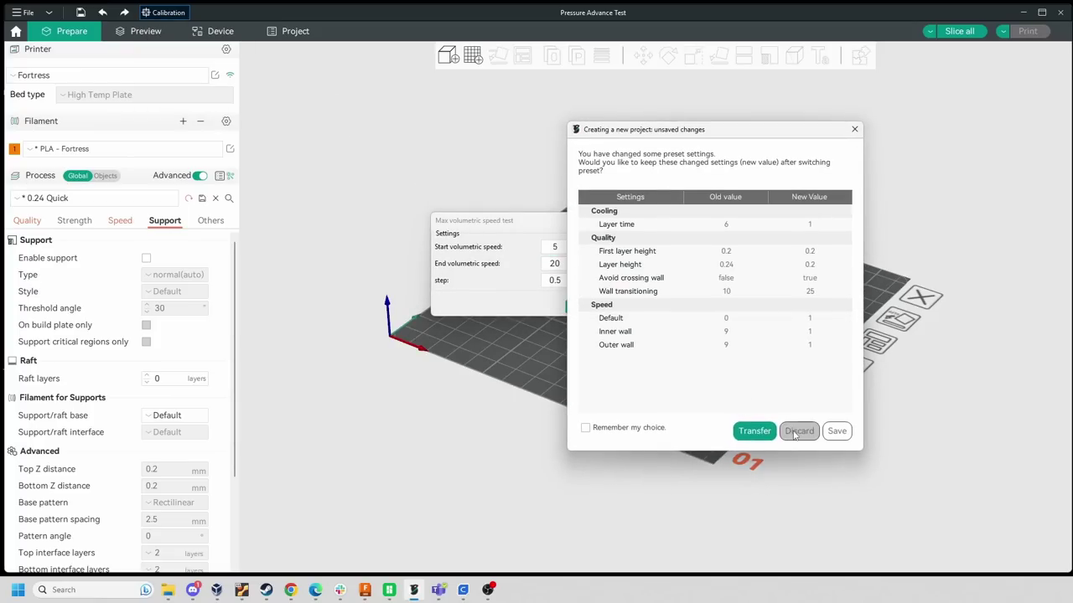
click(798, 431)
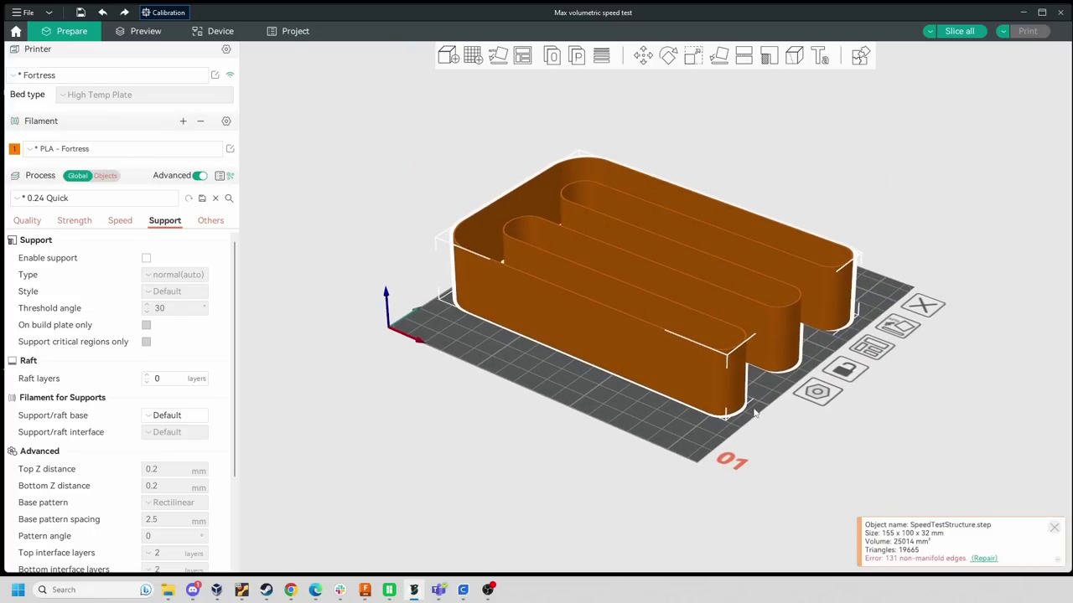
Inspect the speed test model, then delete everything from the plate
click(650, 411)
drag(650, 411, 605, 386)
right_click(604, 386)
click(645, 401)
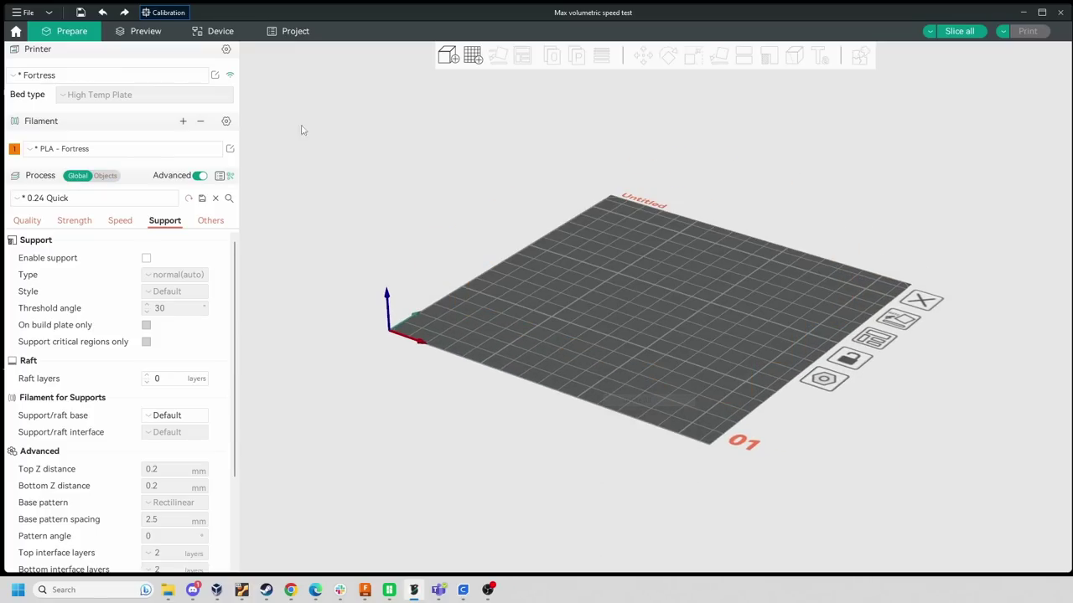
click(166, 13)
Open the calibration tutorial and scroll down to the pressure advance test results
click(185, 102)
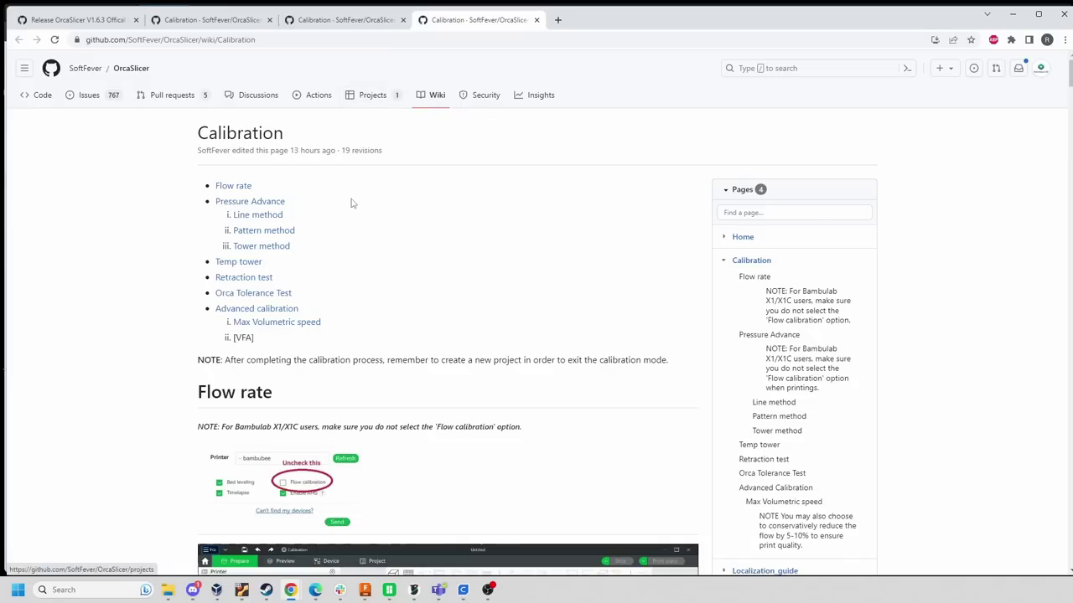
scroll(425, 229, down, 3)
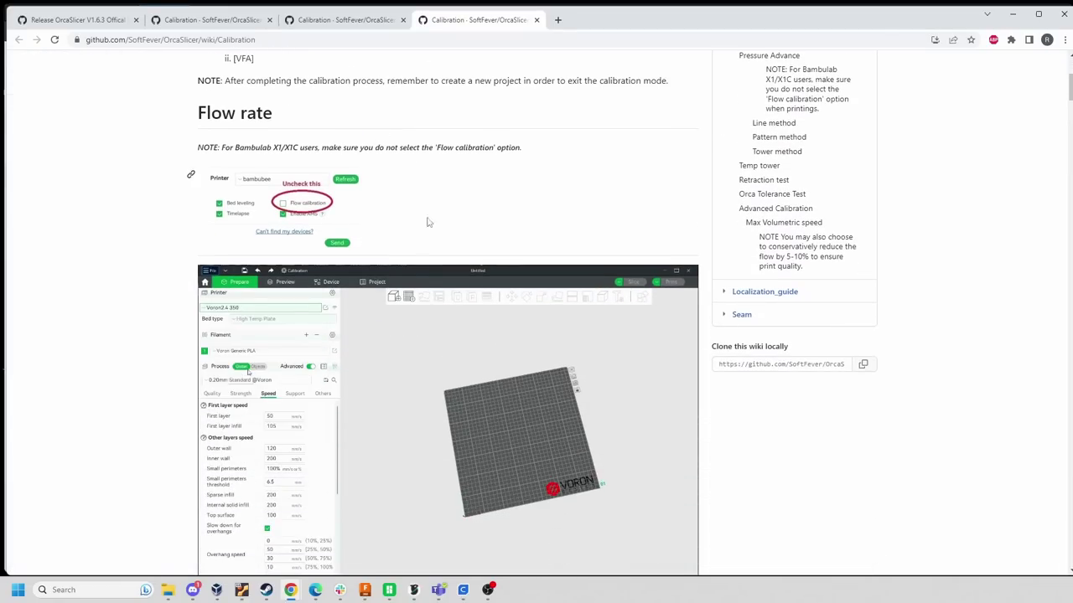
scroll(425, 228, down, 12)
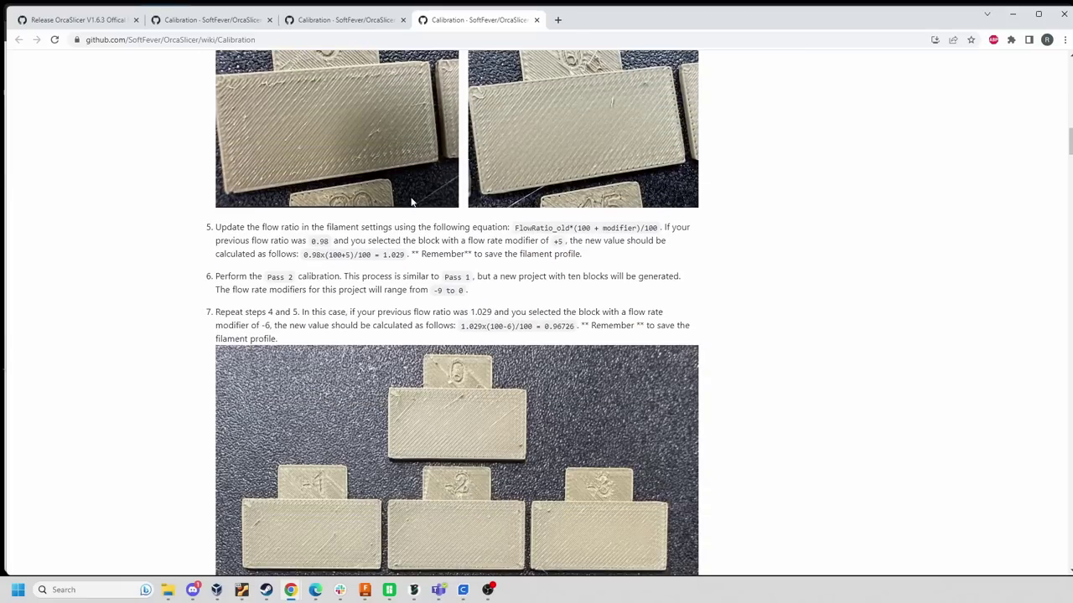
scroll(411, 201, down, 15)
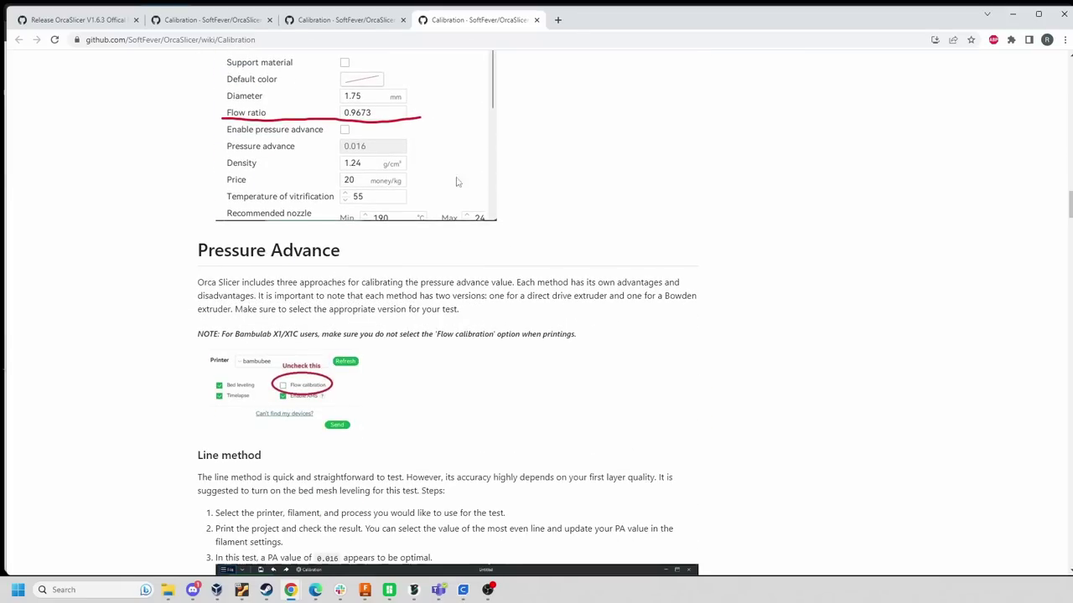
scroll(462, 216, down, 6)
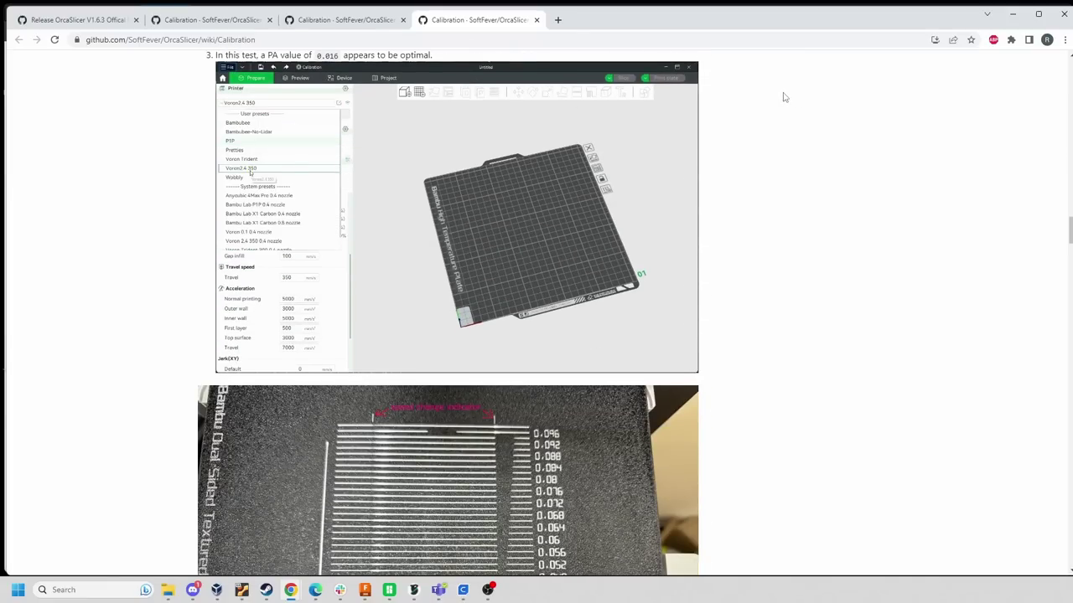
Return to OrcaSlicer and orbit the empty build plate
key(alt+Tab)
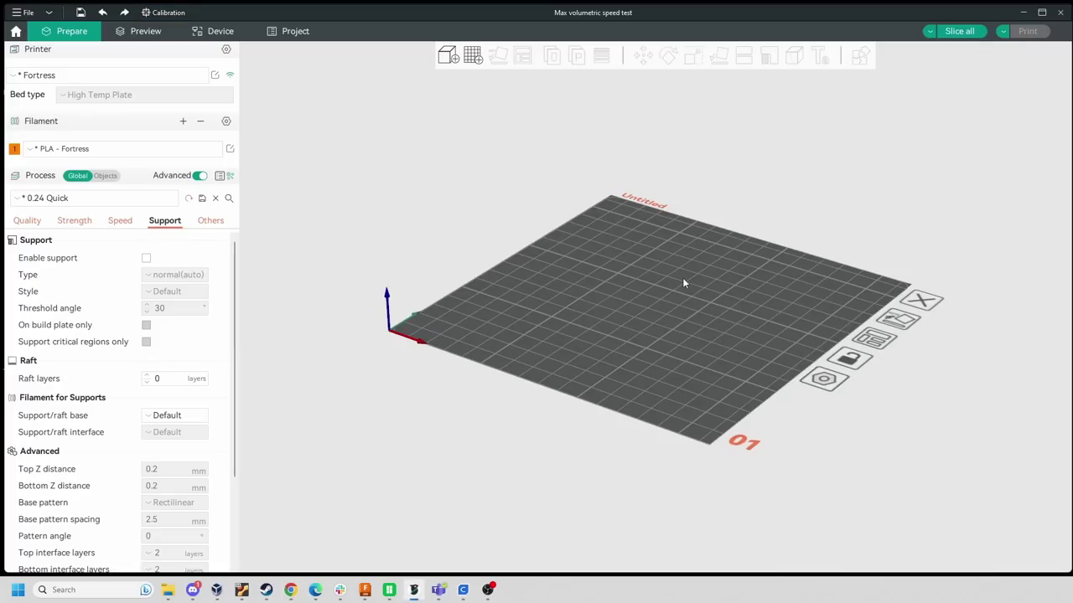
drag(682, 283, 693, 287)
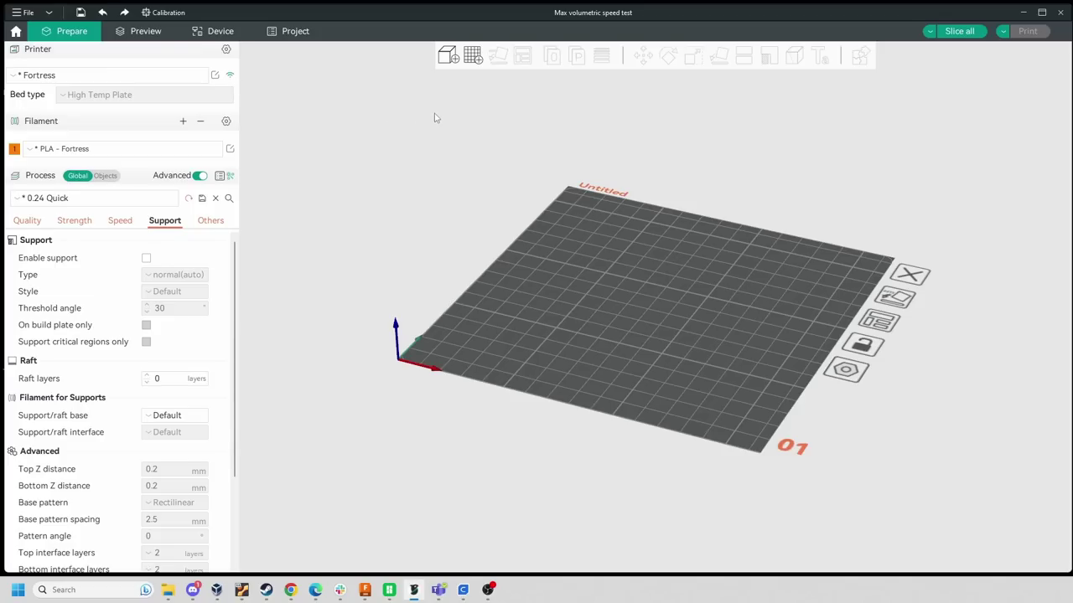
drag(708, 149, 621, 213)
Start a model import, cancel it, and bring up the Calibration test list
click(449, 56)
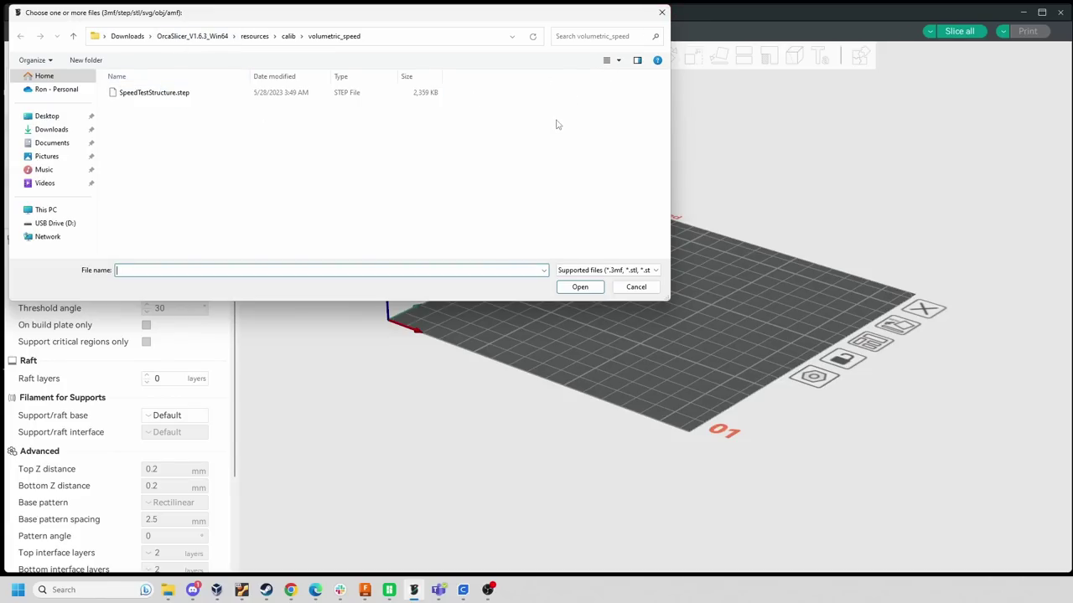
click(661, 12)
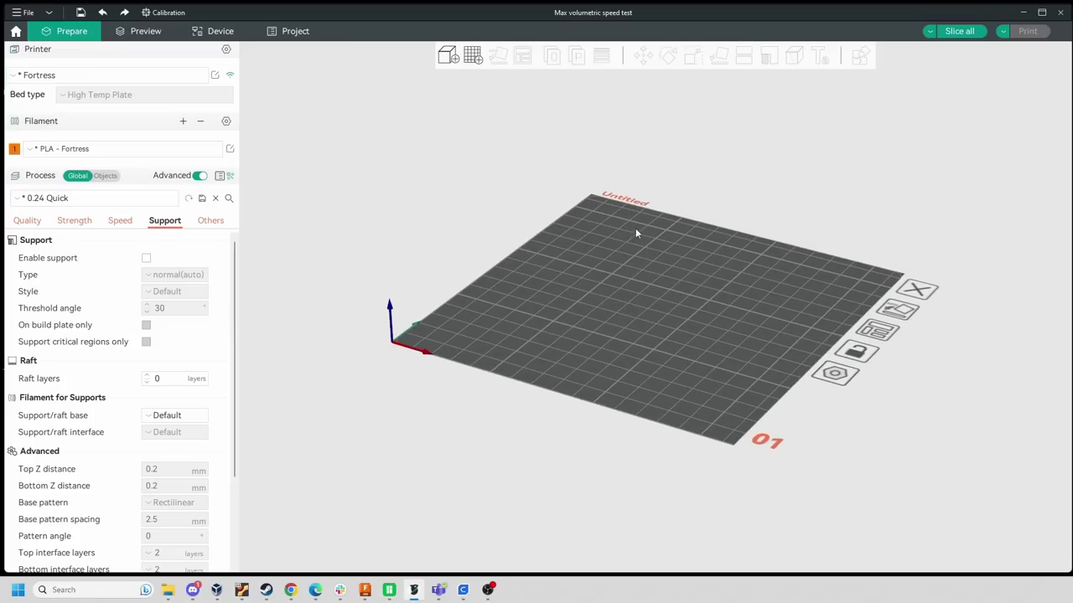
click(166, 12)
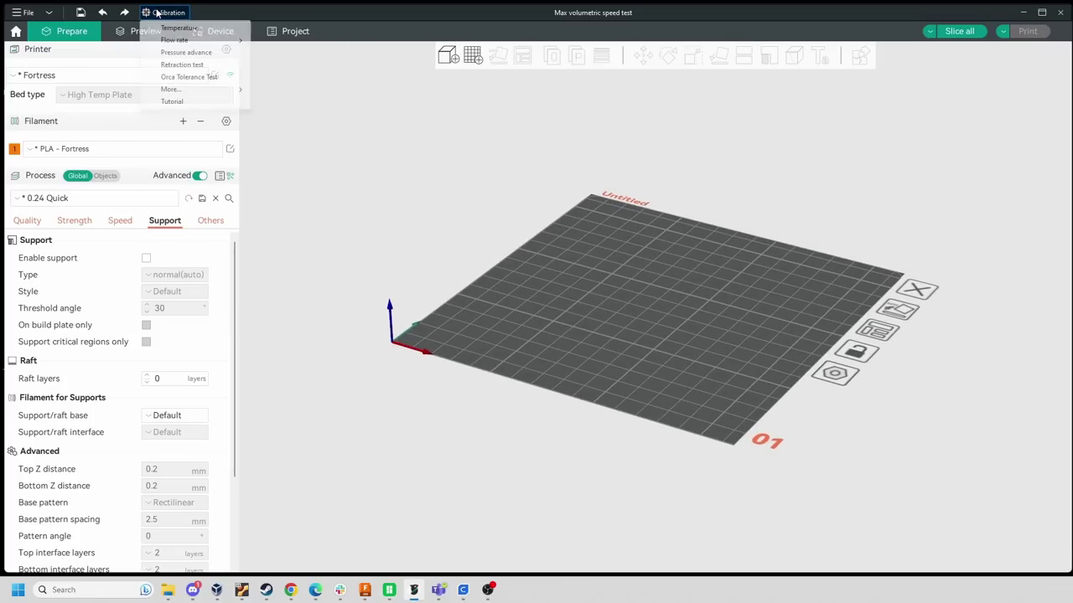
Generate a PLA temperature tower from 230 to 190 °C in 5° steps, discarding preset changes
click(195, 28)
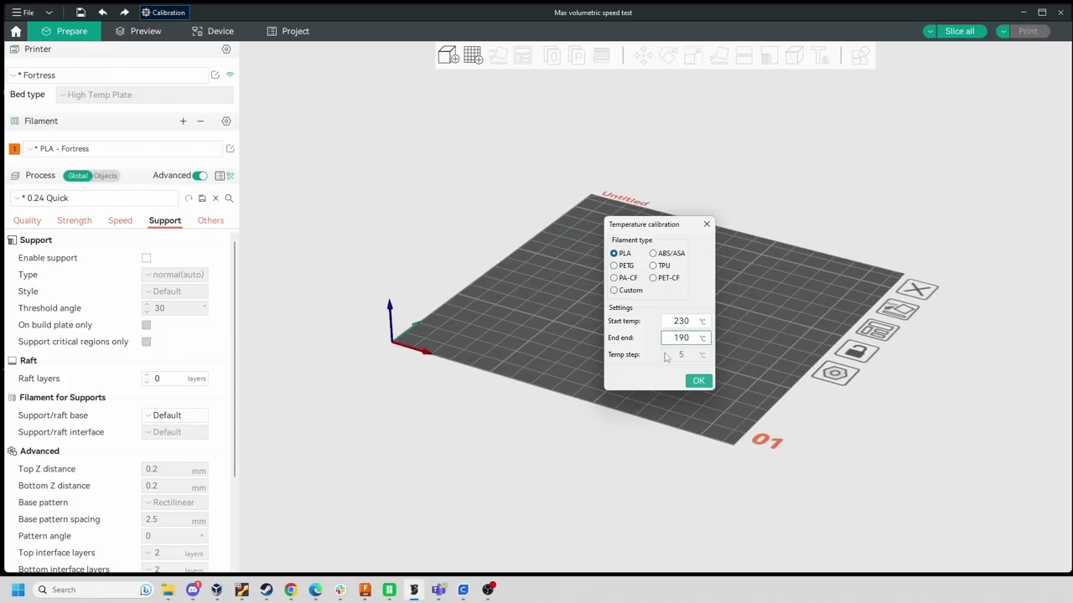
click(698, 380)
click(801, 433)
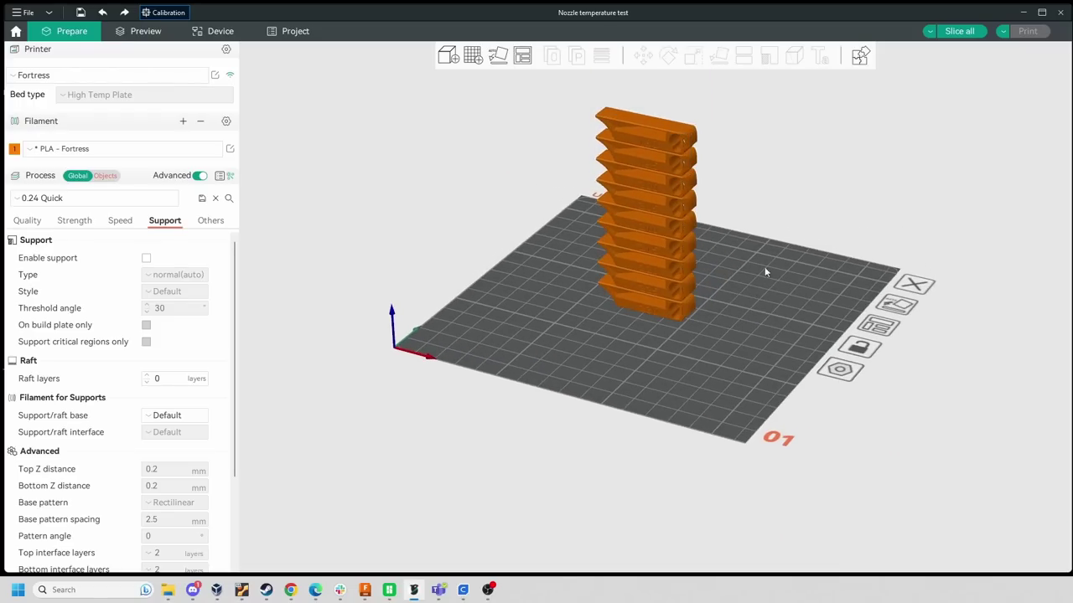
Slice the tower and upload temperature_tower_PLA_56m55s.gcode to the printer without printing
click(960, 31)
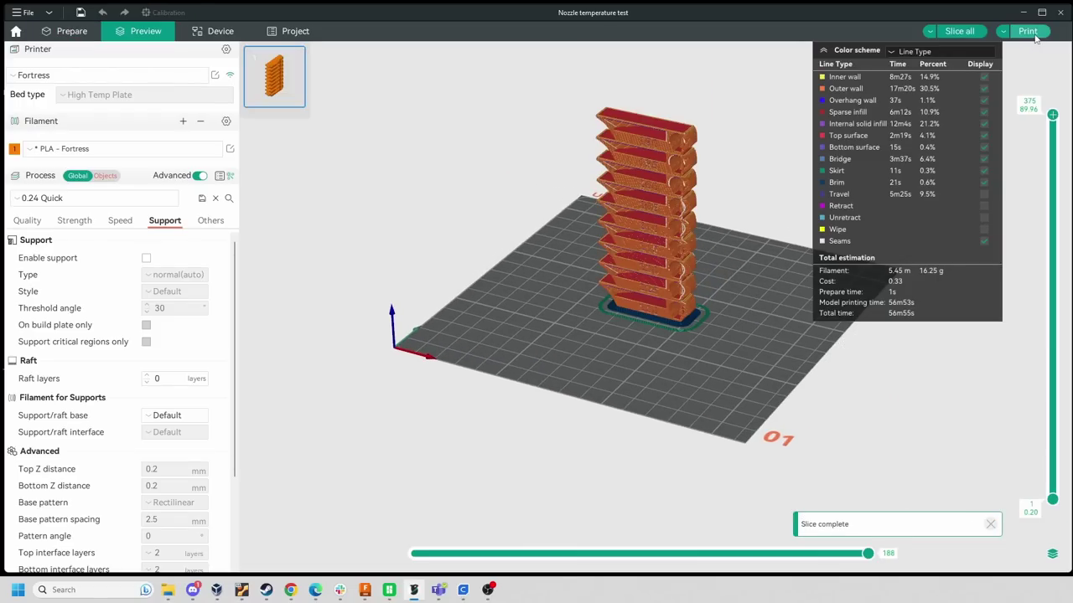
click(1034, 33)
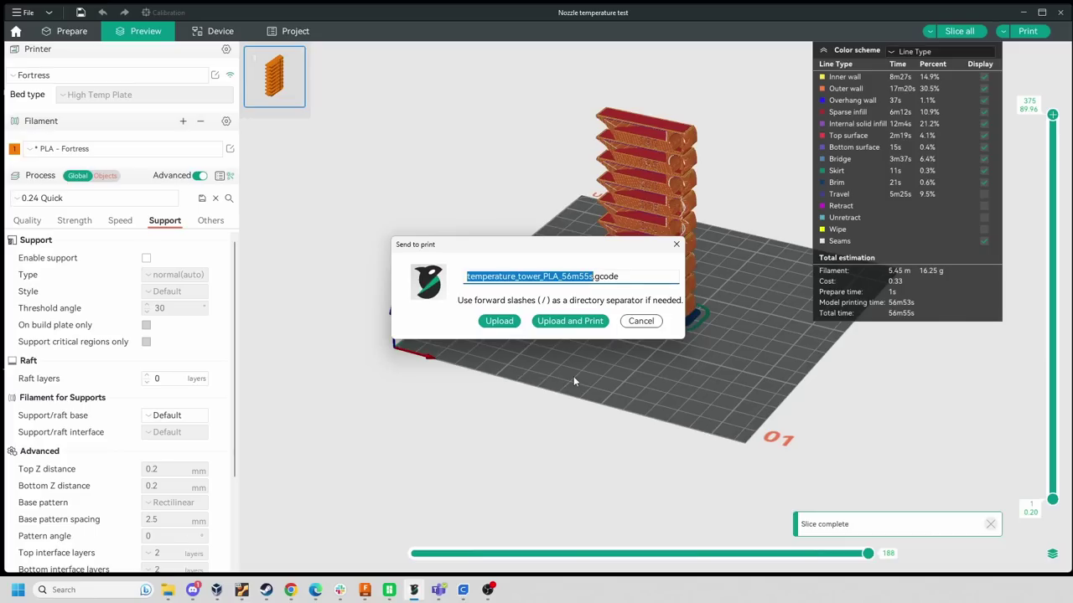
click(506, 323)
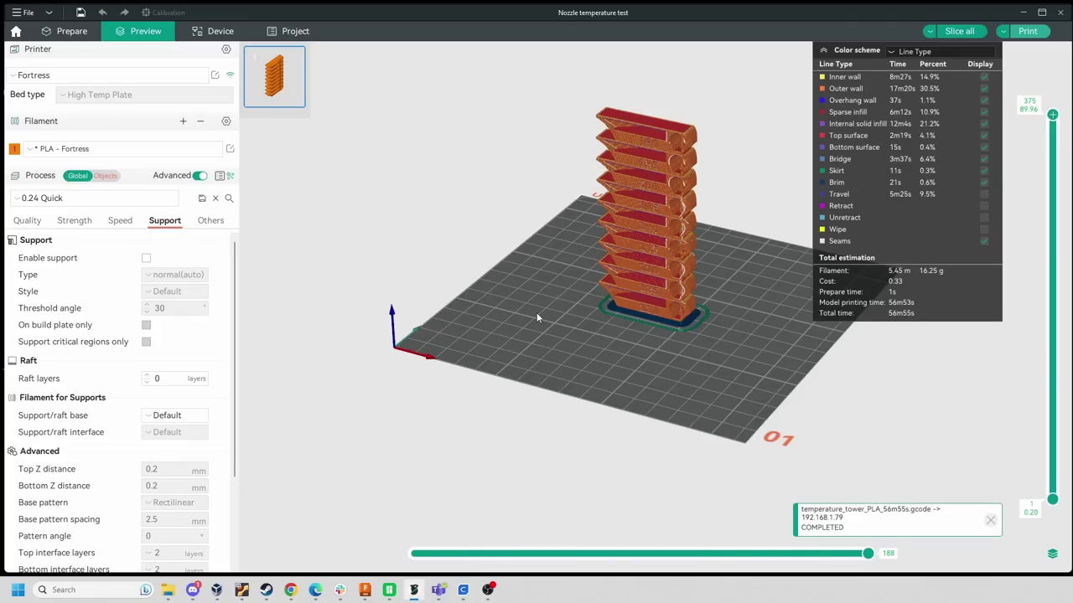
Check that the temperature tower gcode appears in Mainsail's file list on the Device tab
click(220, 31)
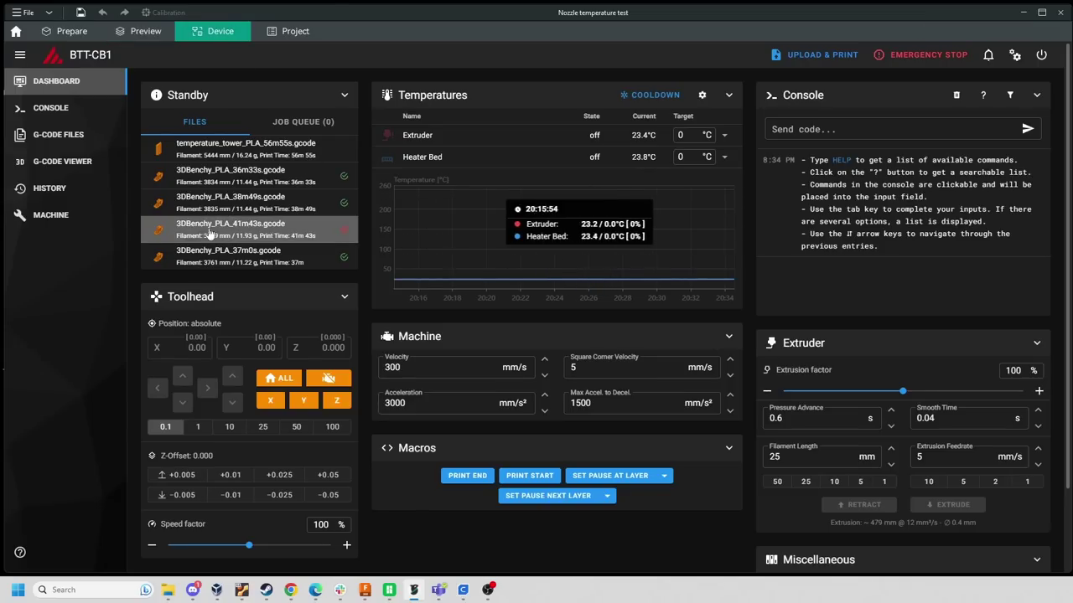
drag(162, 151, 161, 154)
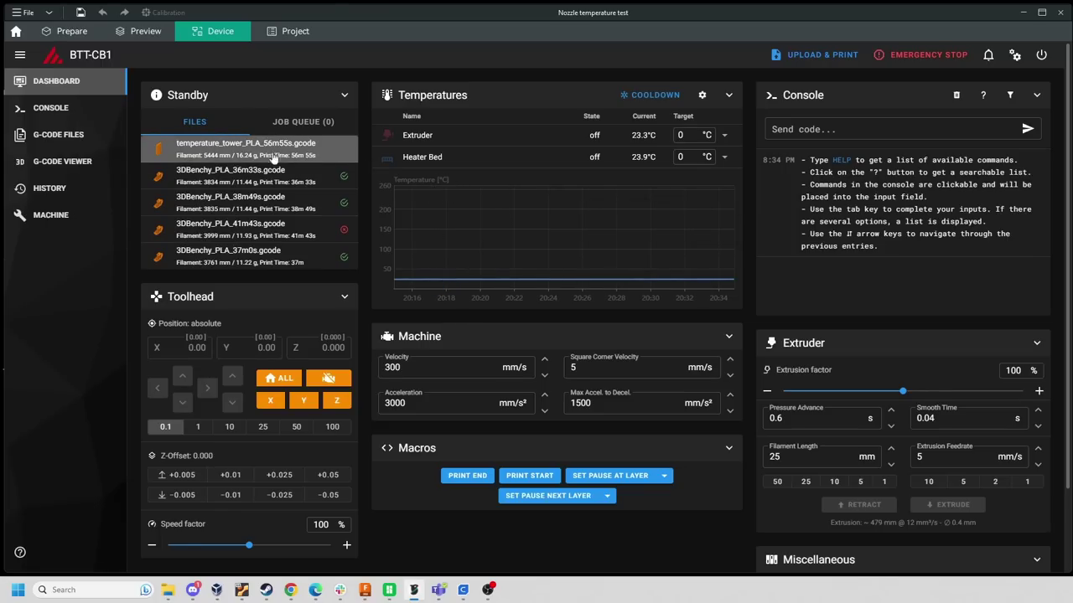
mouse_move(154, 184)
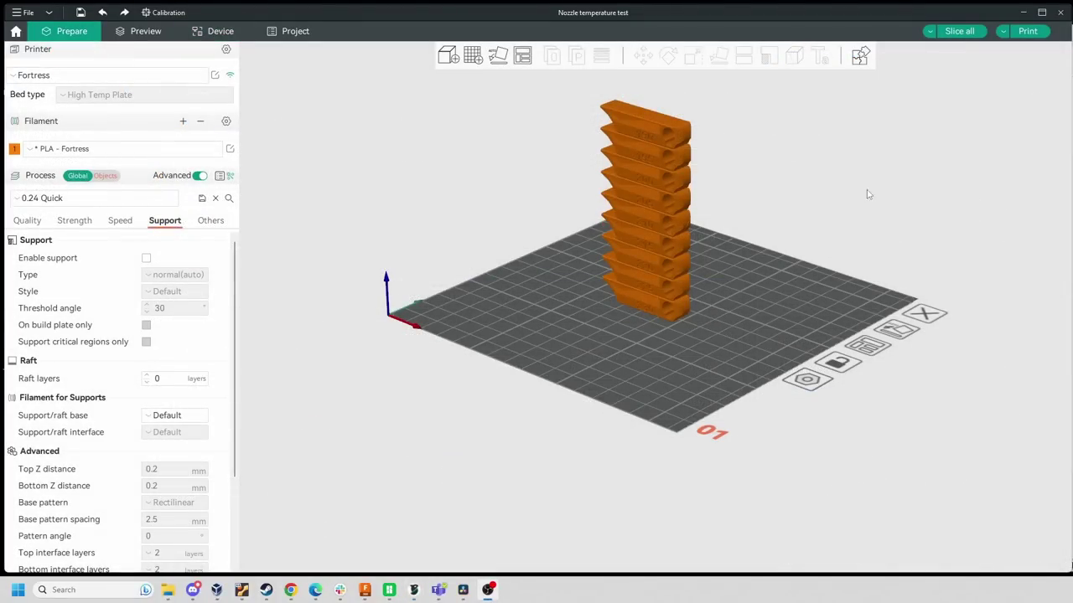
Open printer.cfg in Mainsail and locate the G28 lines in PRINT_START and PRINT_END
click(223, 33)
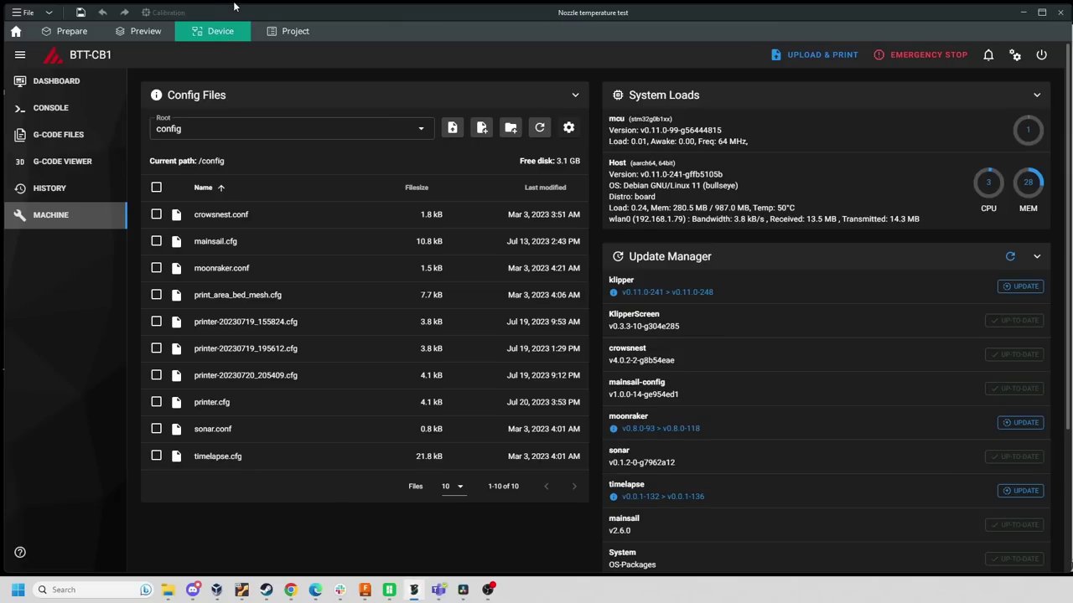
click(211, 402)
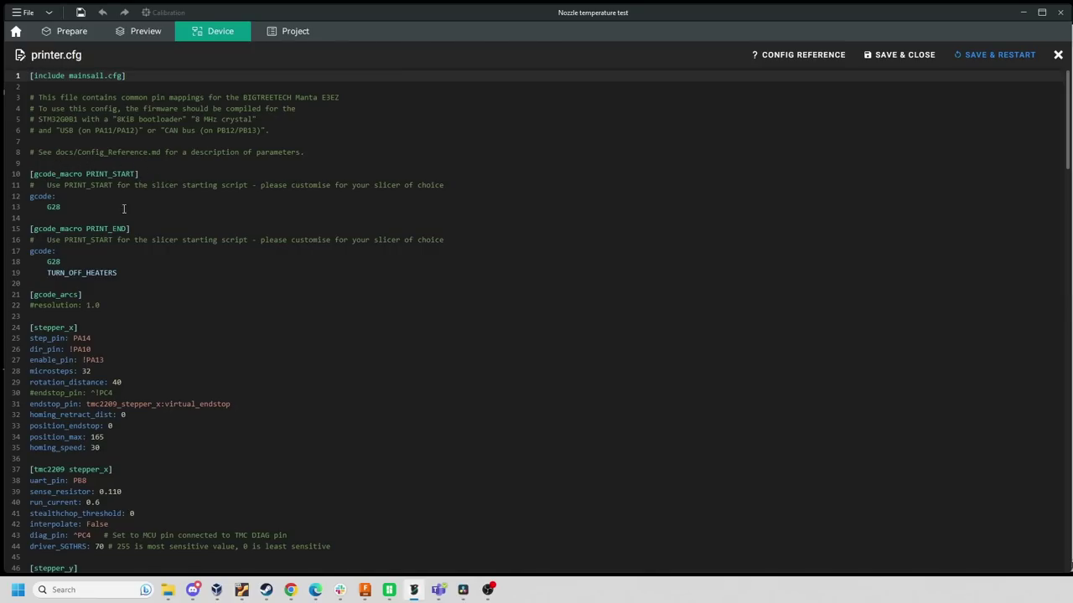
click(73, 206)
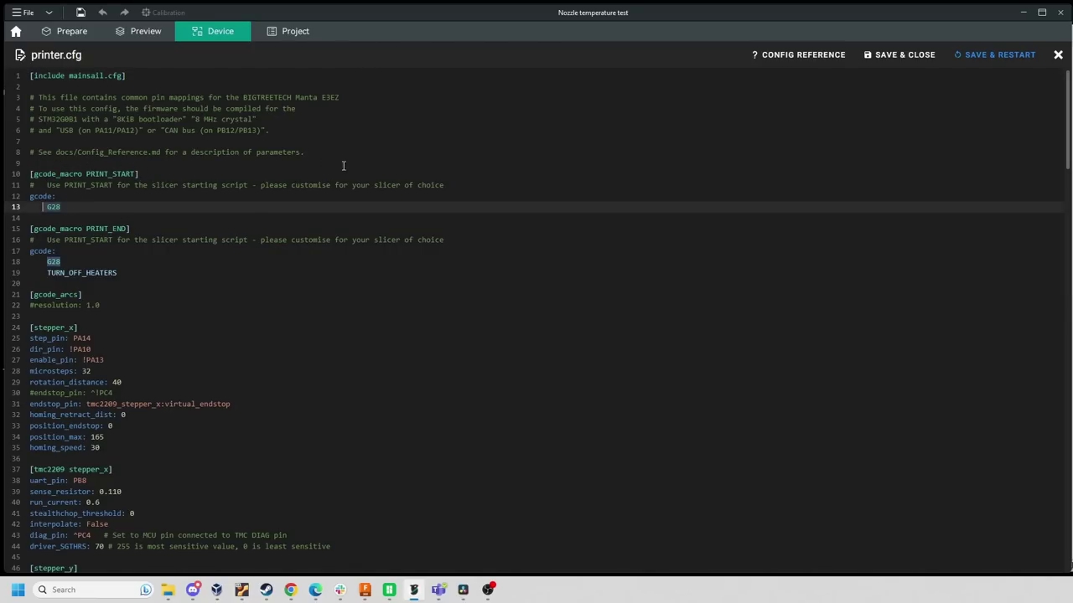
click(115, 260)
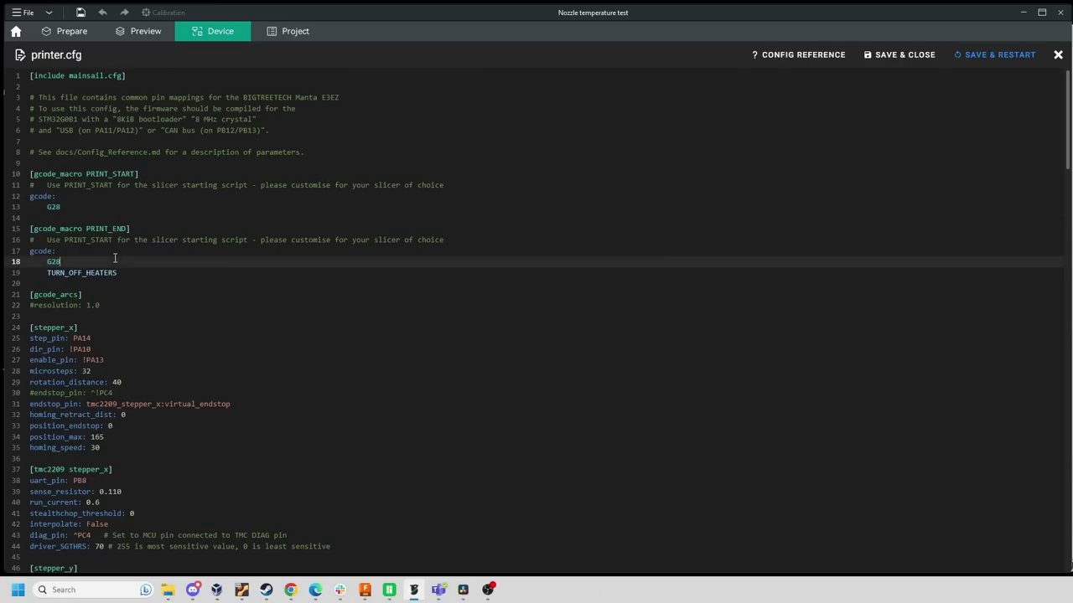
click(47, 261)
Insert a new line after TURN_OFF_HEATERS in PRINT_END and enter the M84 command
click(128, 273)
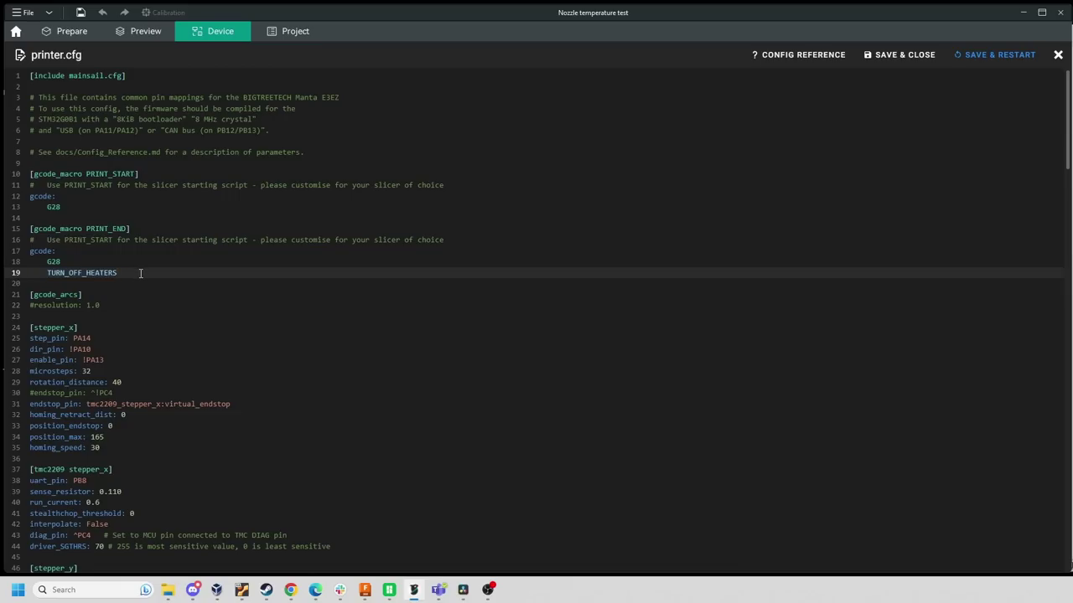
key(Return)
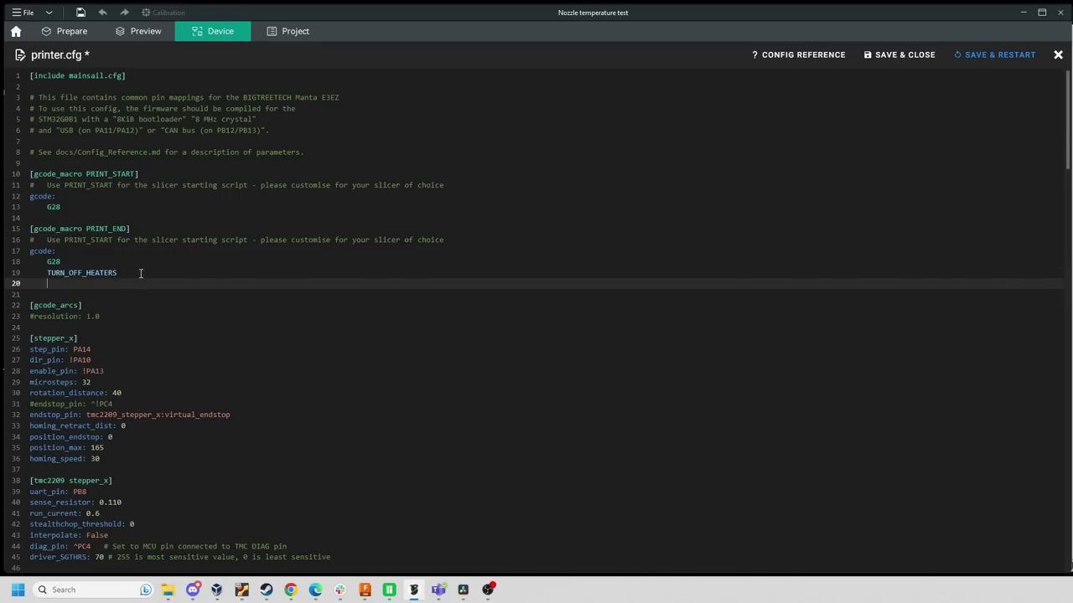
text(M84)
click(138, 273)
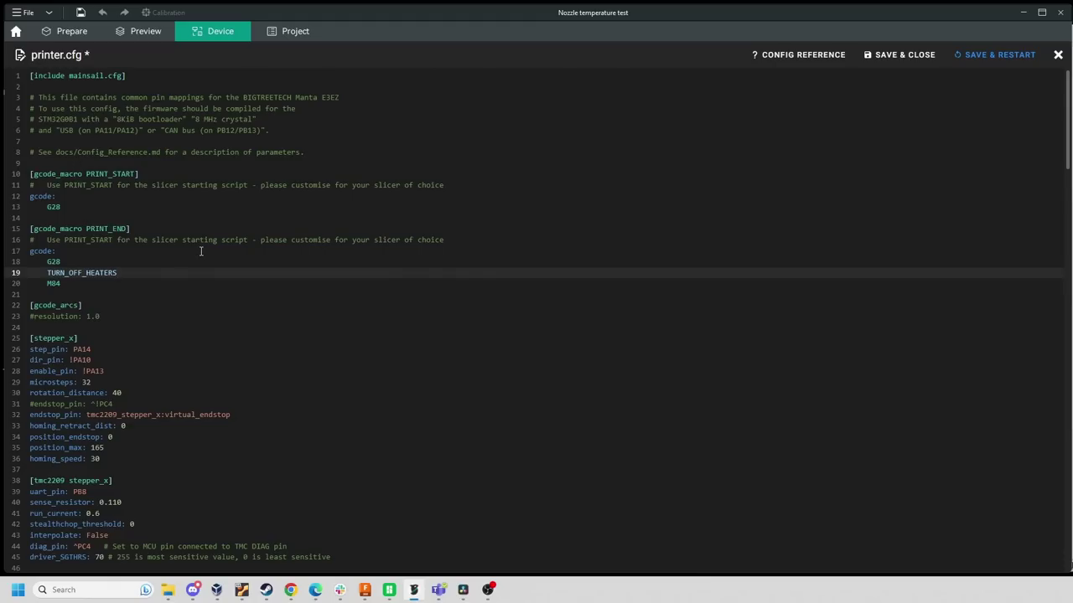
click(73, 208)
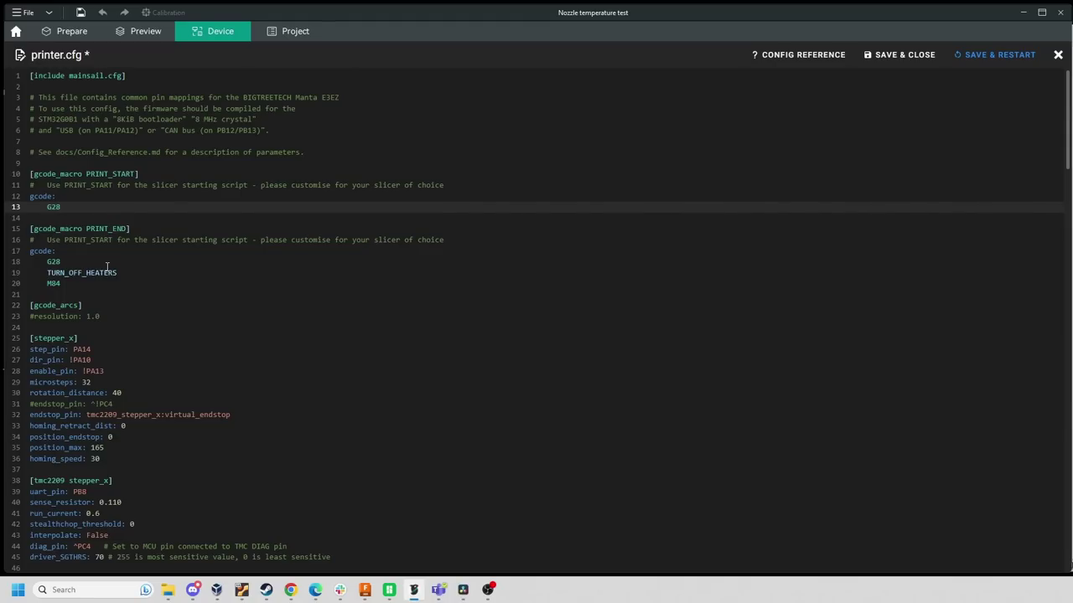
Close the printer.cfg editor and orbit the view around the temperature tower
key(Escape)
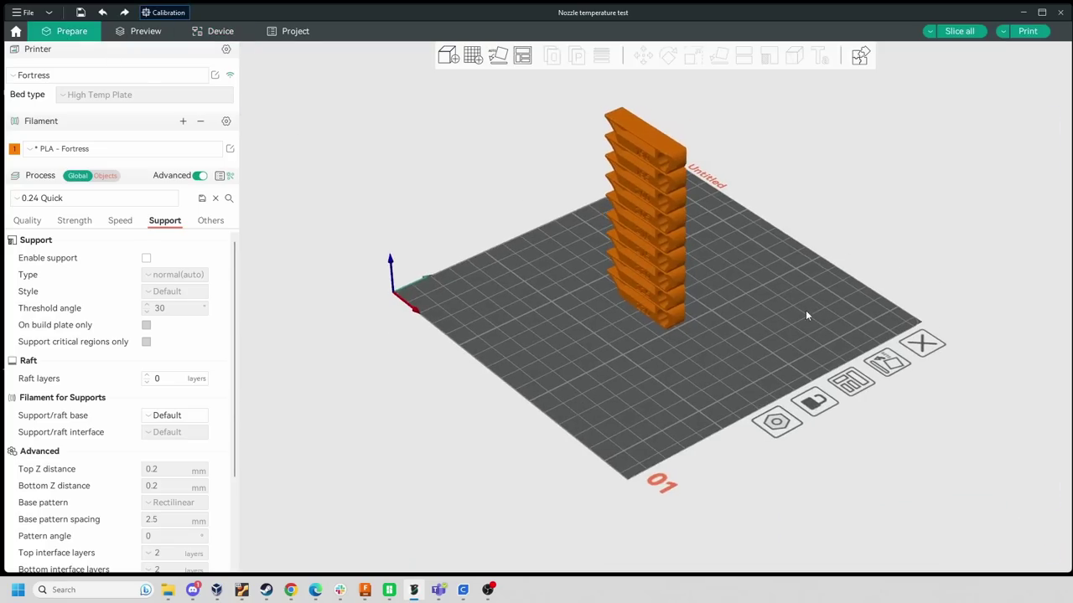
drag(805, 310, 821, 309)
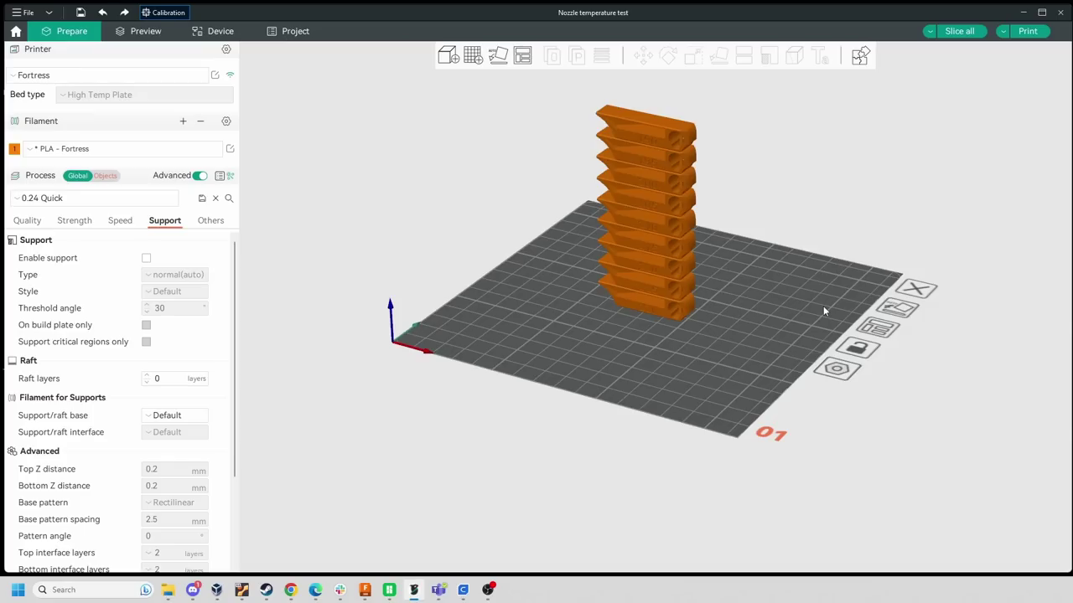
mouse_move(750, 298)
mouse_down()
mouse_move(785, 295)
mouse_move(742, 298)
mouse_up()
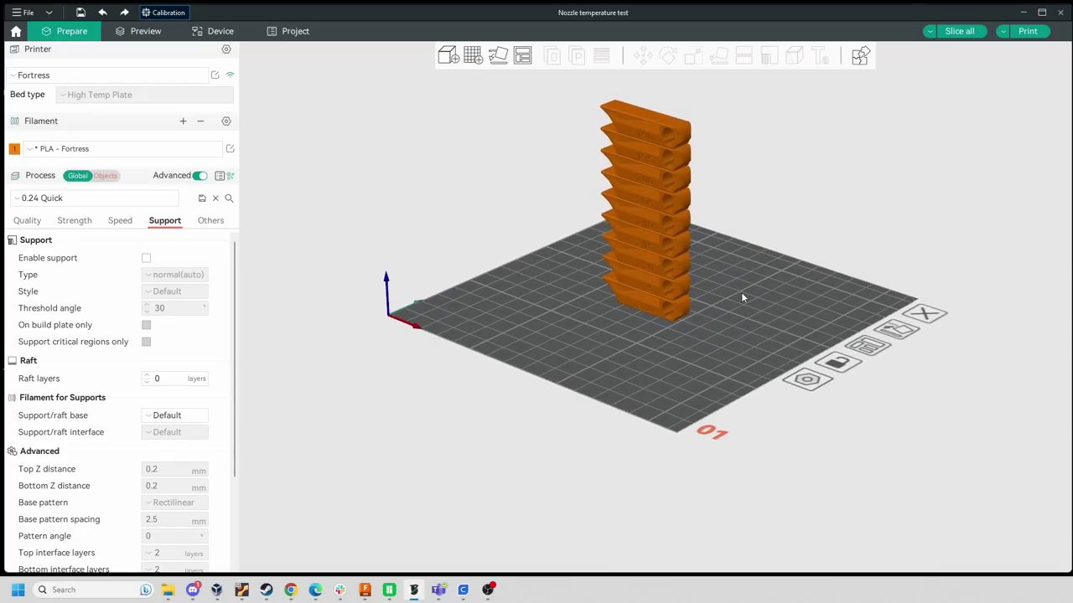